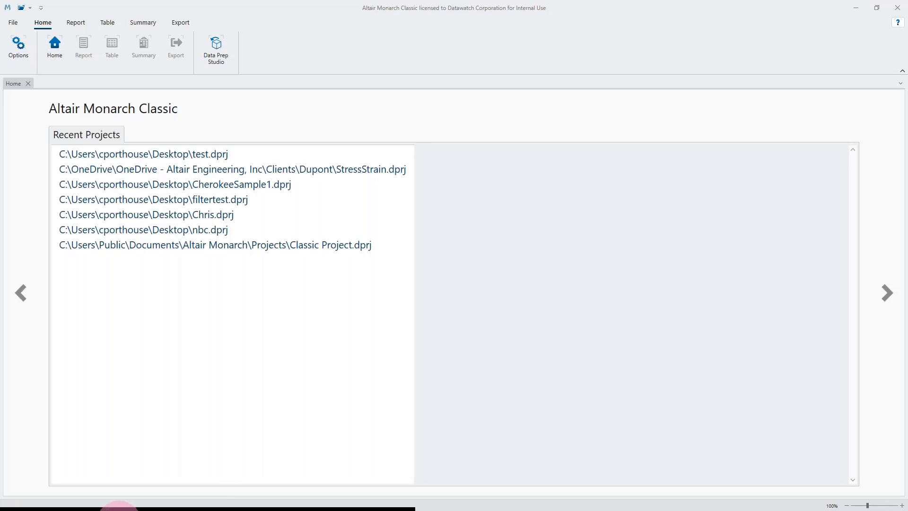
Step: Switch to the Altair Monarch Classic 2020.1 window, maximize it, and display its Export and Home commands
left_click_drag(114, 509, 458, 66)
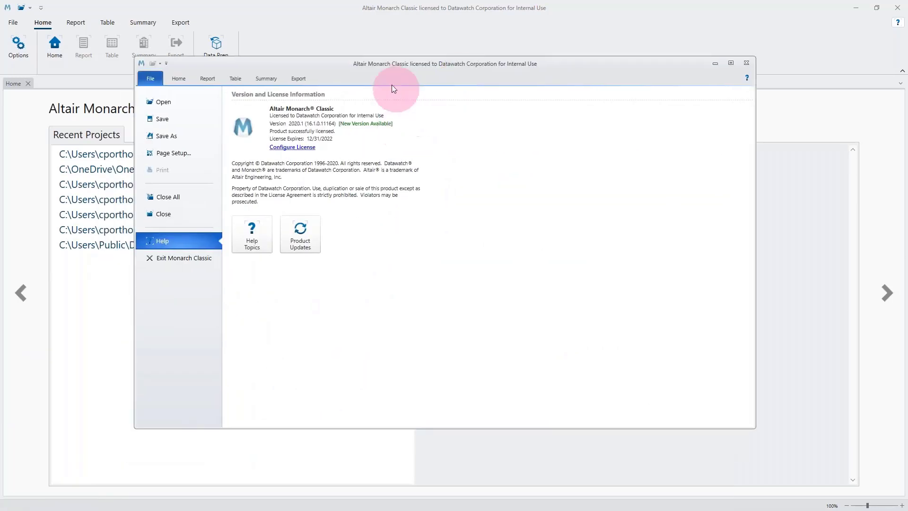
left_click(729, 64)
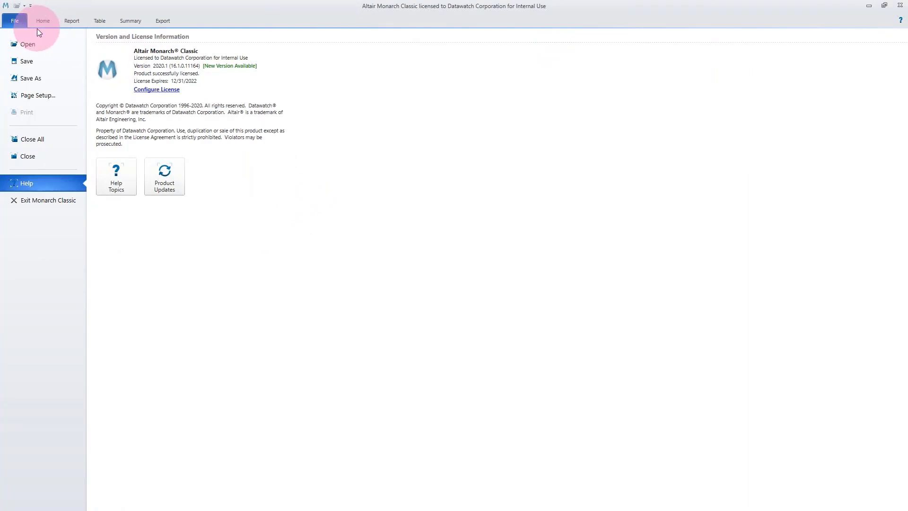
left_click(159, 22)
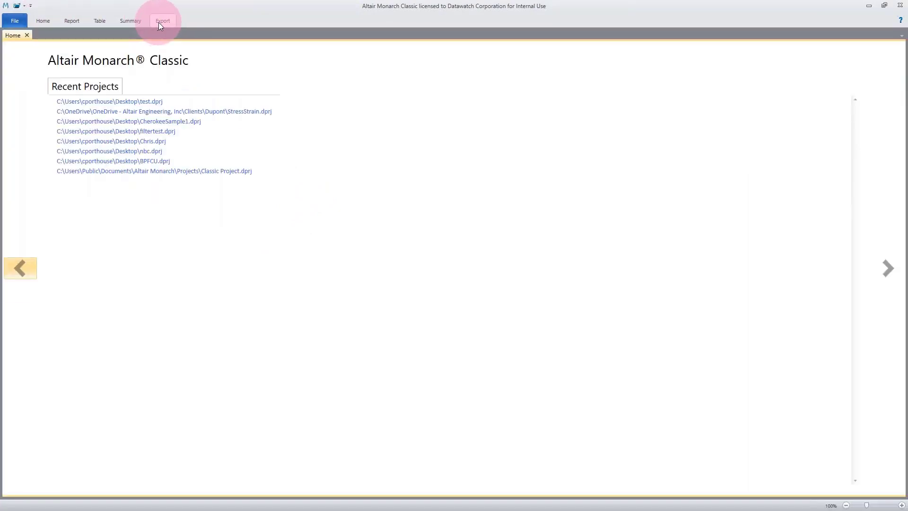
left_click(39, 23)
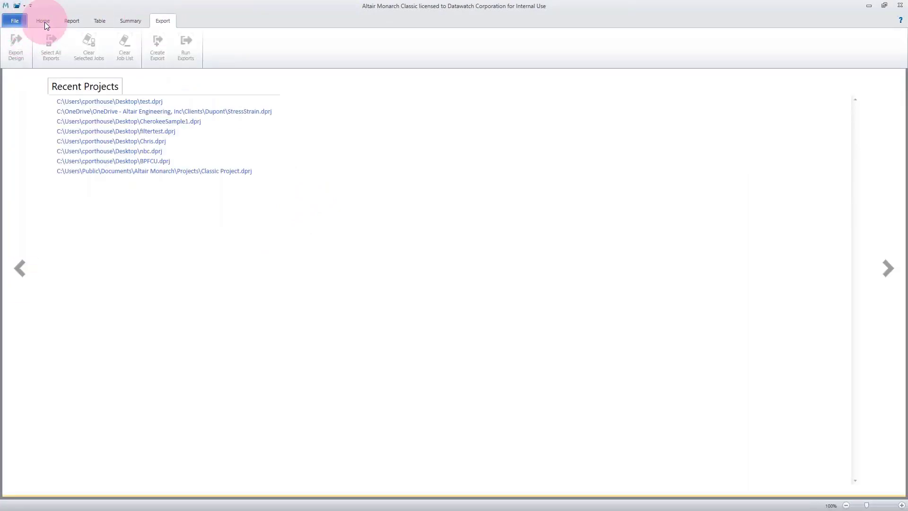
Step: Make the current View options the default settings in version 2020.1 and close the application options
left_click(15, 44)
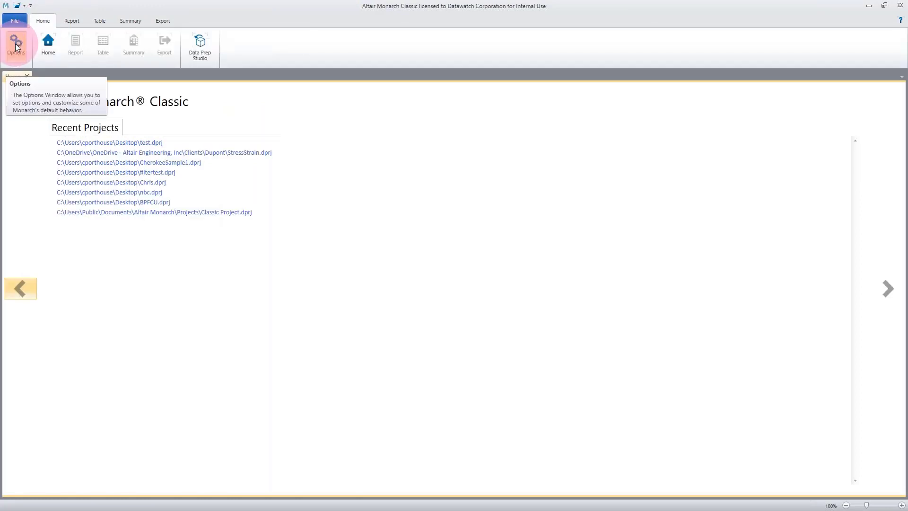
left_click(15, 44)
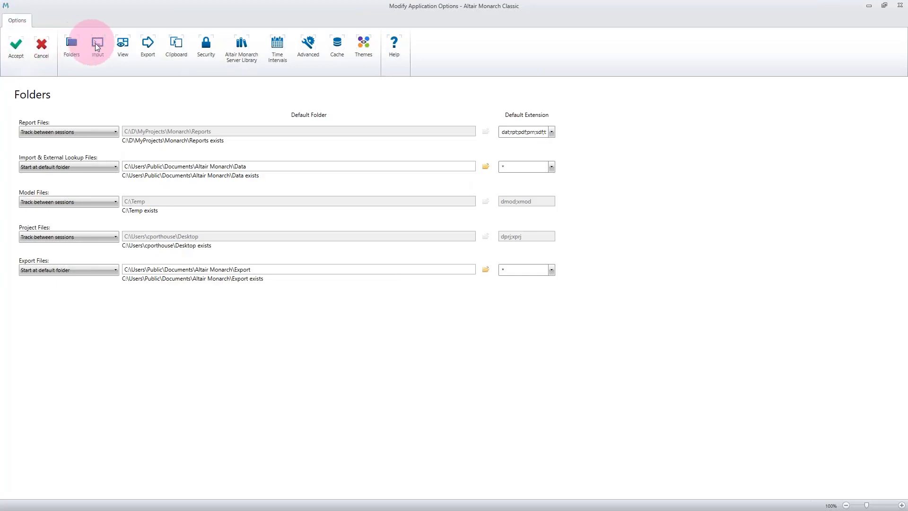
left_click(120, 44)
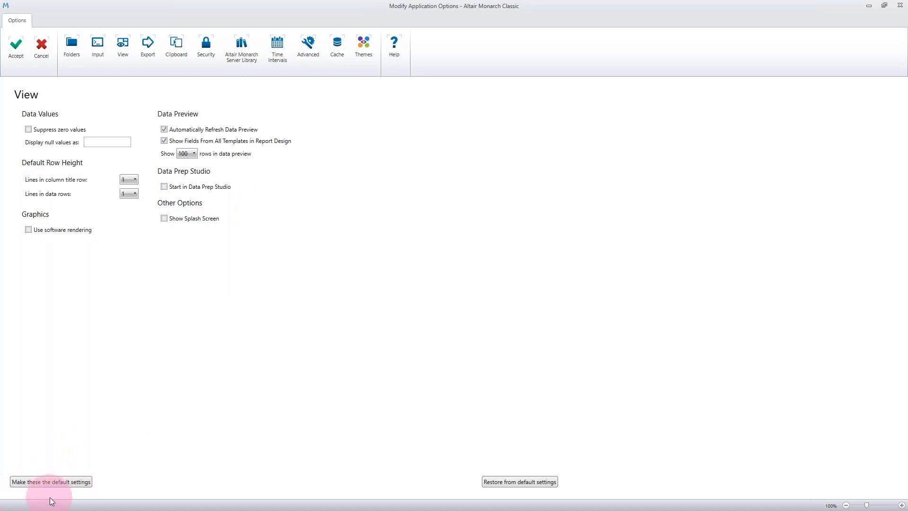
left_click(53, 485)
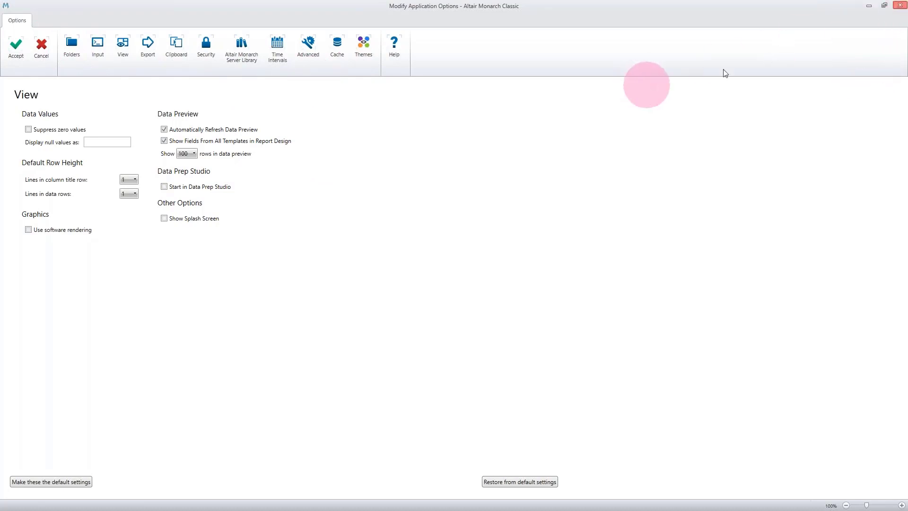
left_click(901, 6)
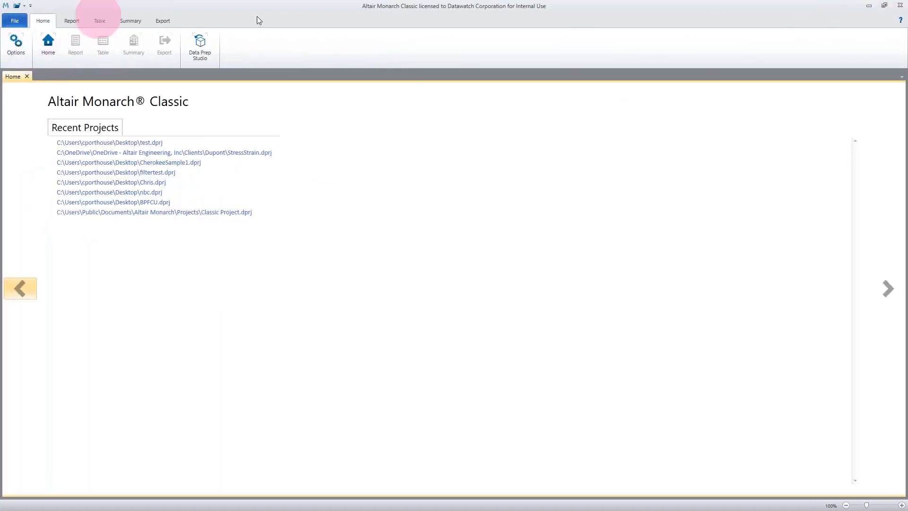
Step: Recheck the View options in version 2020.1, including Start in Data Prep Studio, and close that version
left_click(19, 46)
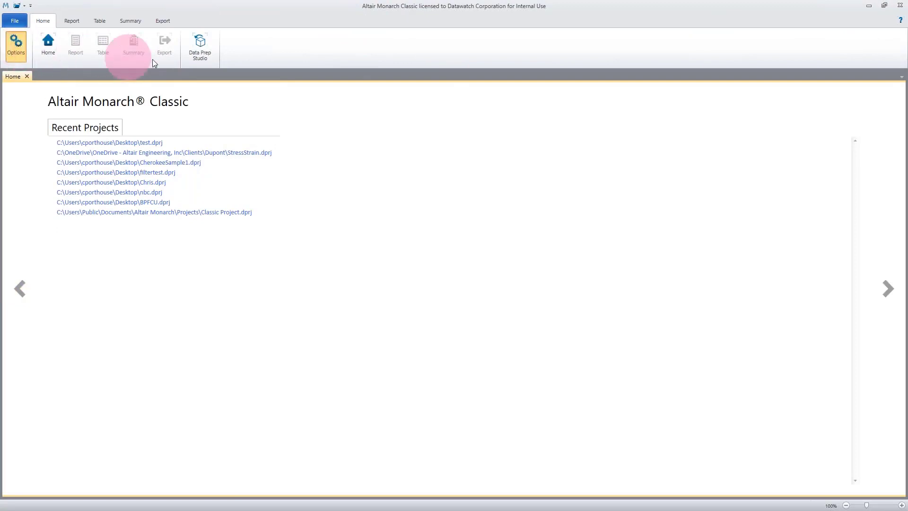
left_click(122, 45)
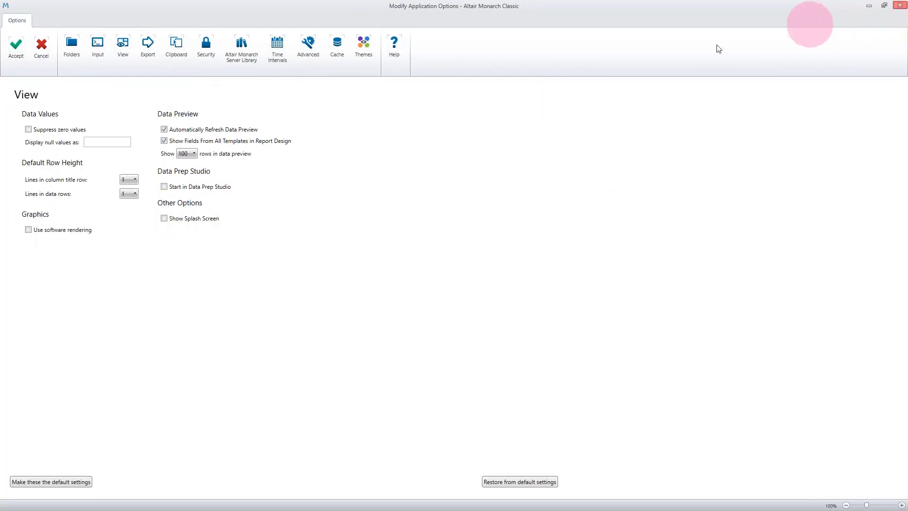
left_click(899, 5)
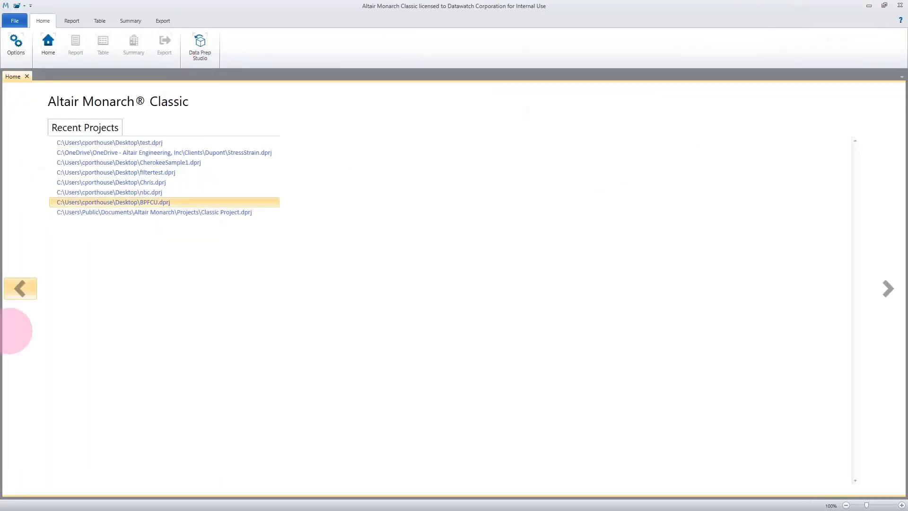
left_click(900, 5)
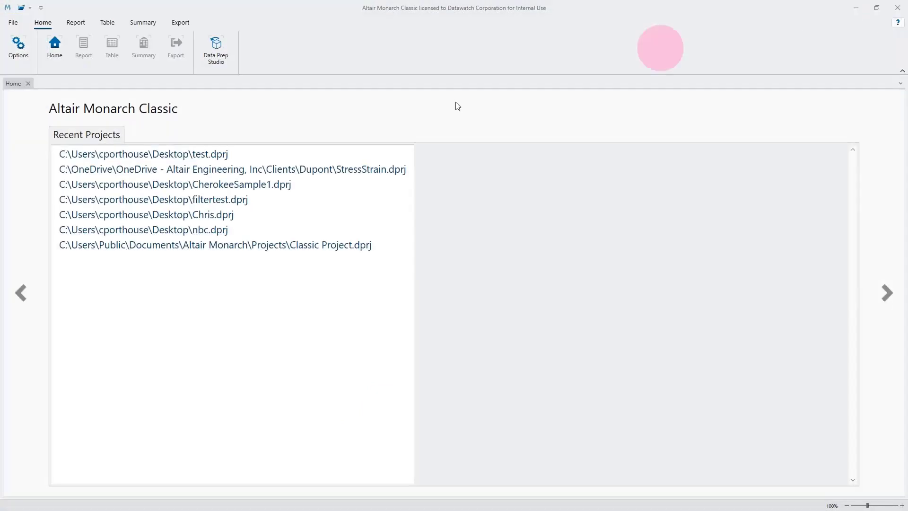
Step: Examine the View options in the newer Monarch Classic window and leave them without making changes
left_click(19, 44)
left_click(135, 50)
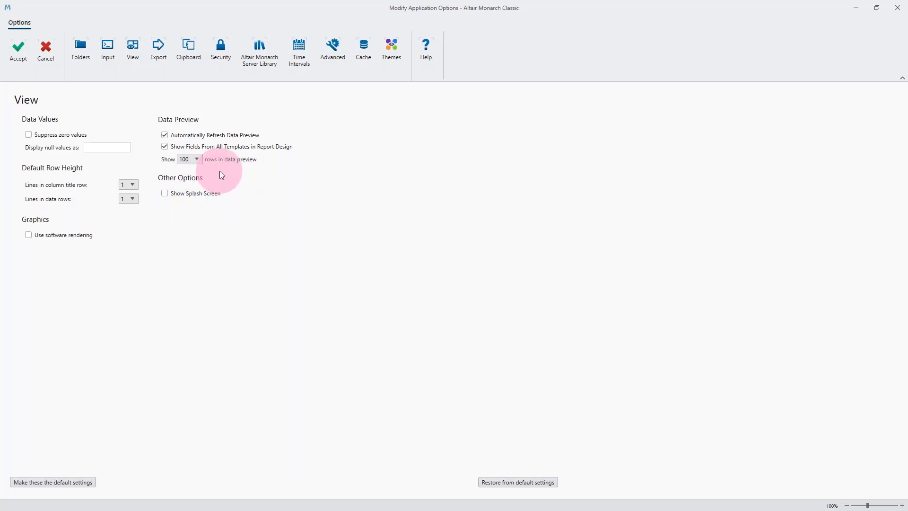
left_click(42, 51)
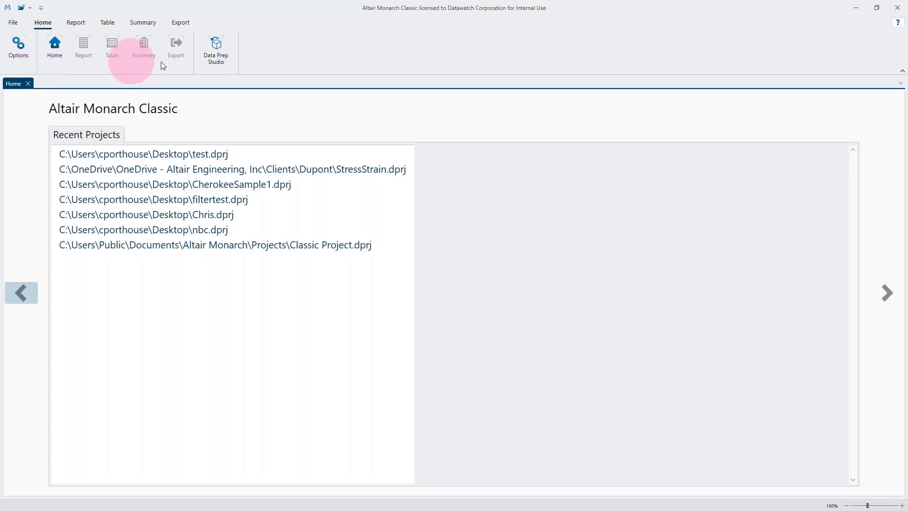
left_click(219, 51)
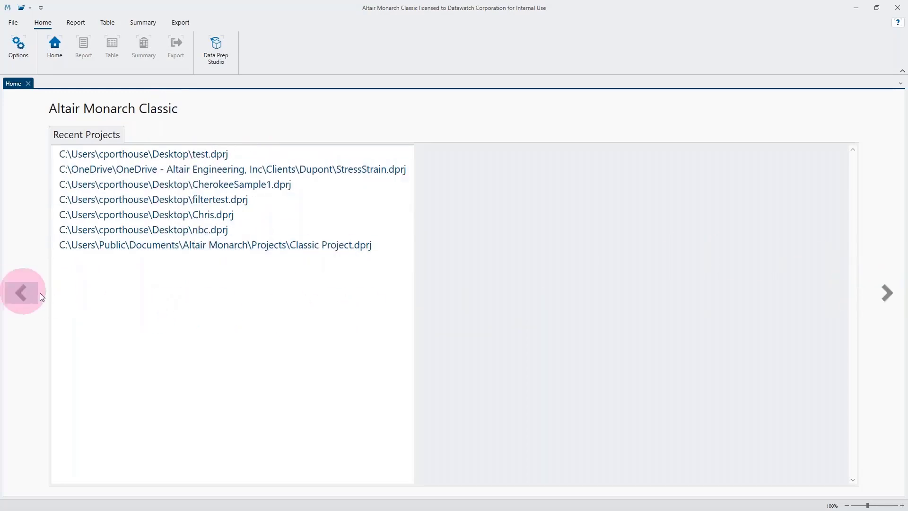
Step: Examine the model information on the Home view, covering its general details, external models and audit trail
left_click(876, 292)
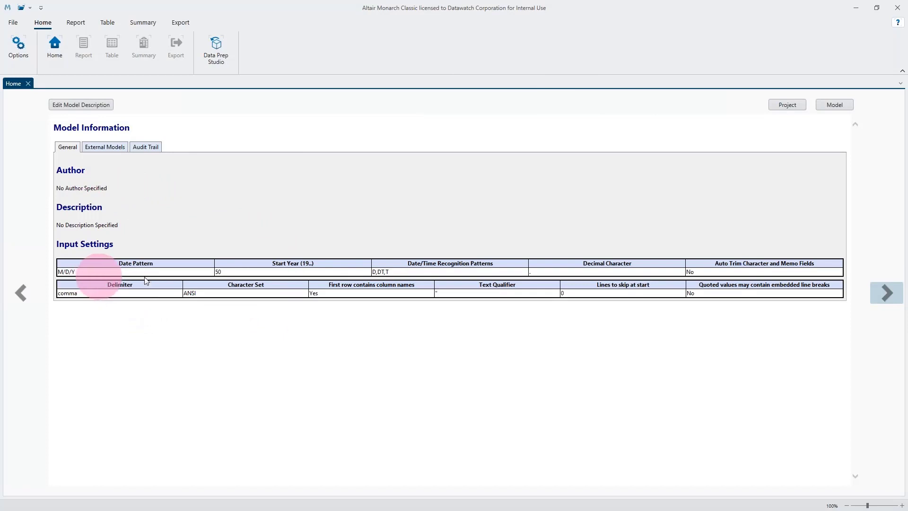
left_click(104, 147)
left_click(146, 147)
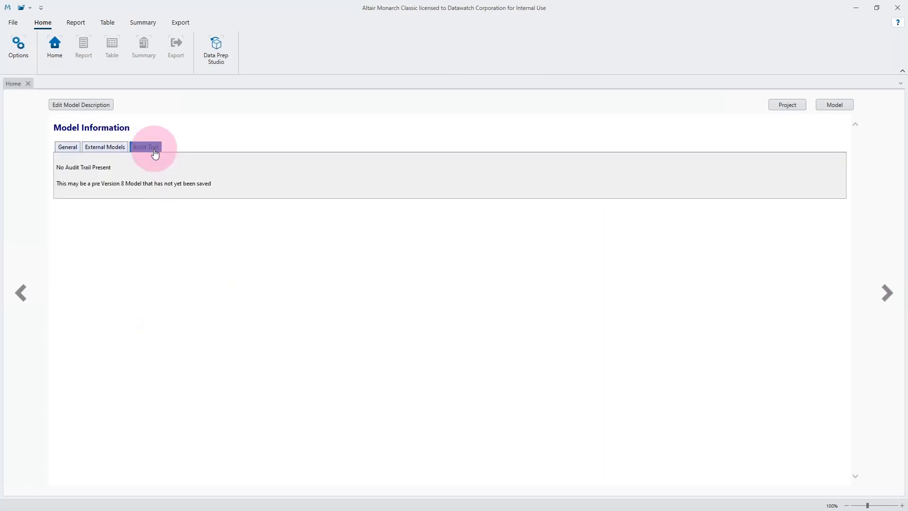
left_click(101, 146)
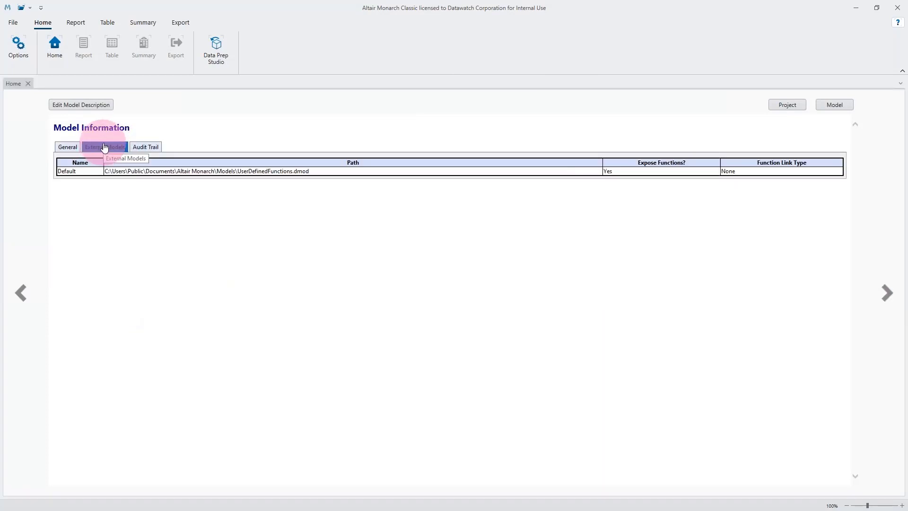
left_click(73, 149)
left_click(104, 147)
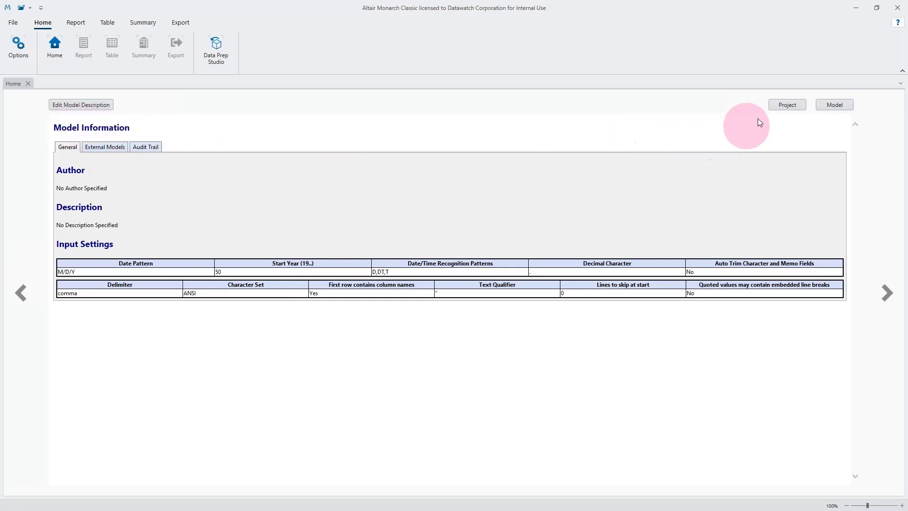
Step: Review the project and model information, and page through the audit log back to the recent projects
left_click(796, 108)
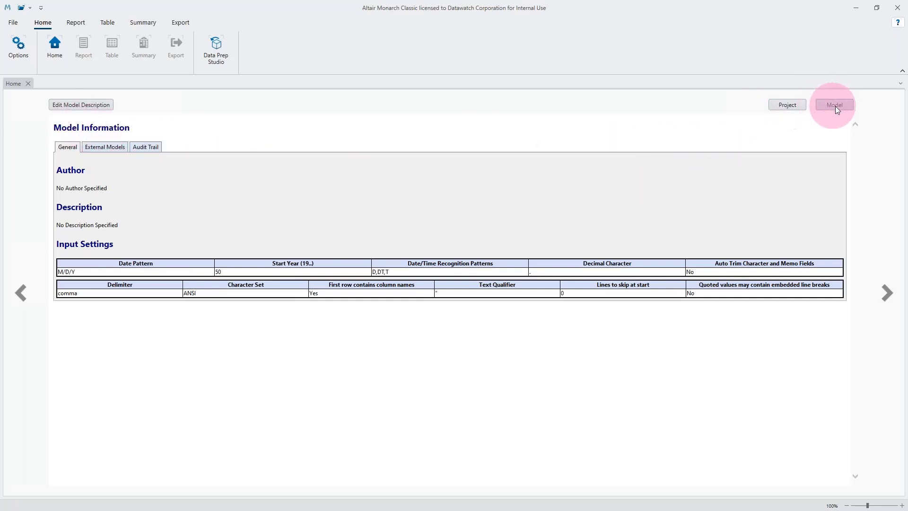
left_click(797, 106)
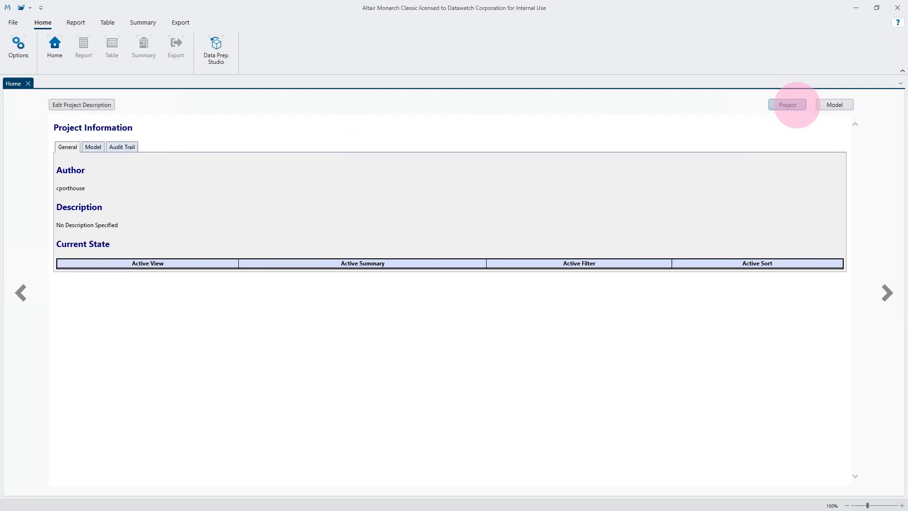
left_click(832, 109)
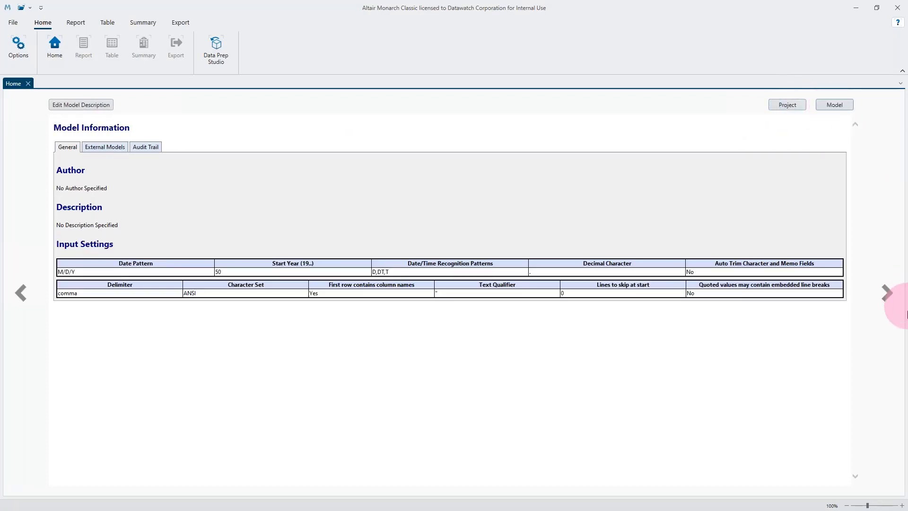
left_click(886, 291)
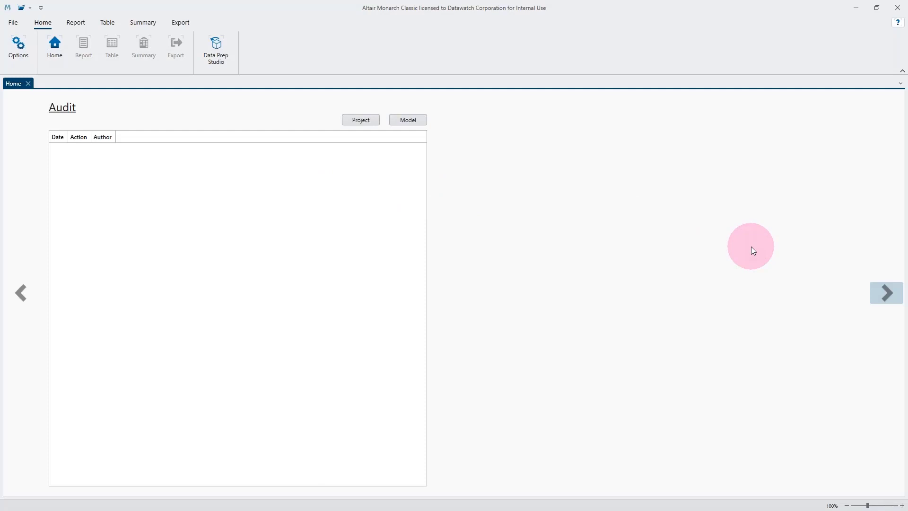
left_click(887, 292)
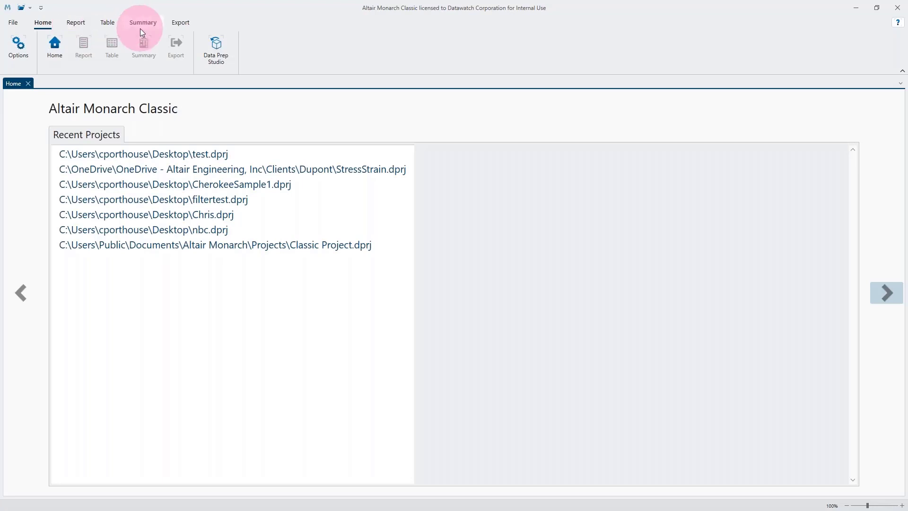
Step: Examine the commands offered for Report, Table, Summary and Export, comparing them with the Home commands
left_click(76, 22)
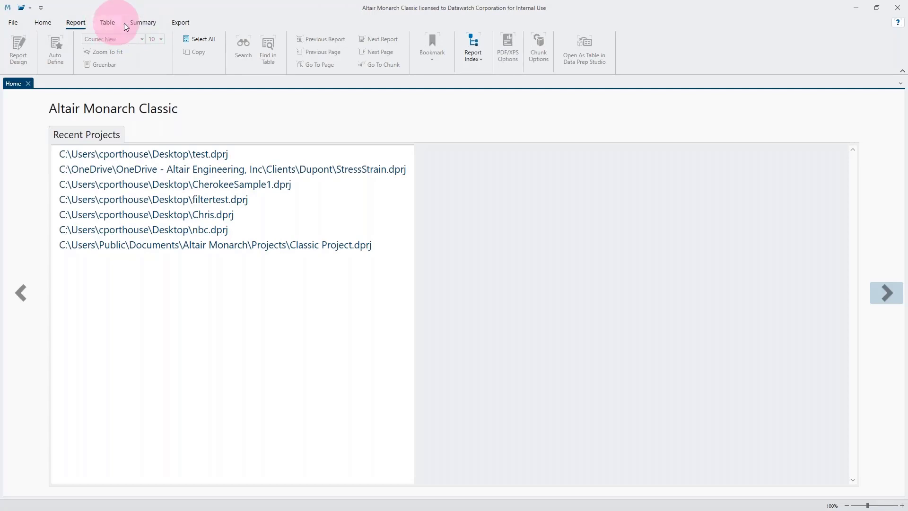
left_click(146, 22)
left_click(185, 24)
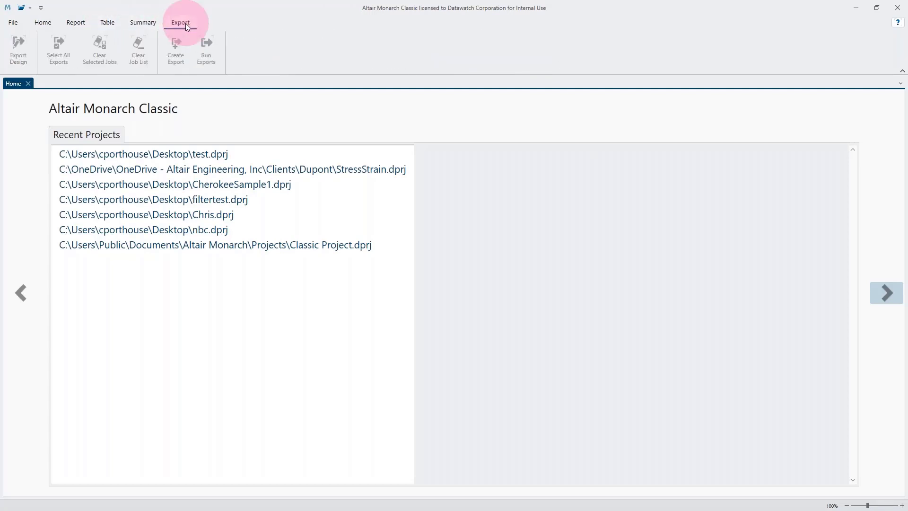
left_click(149, 24)
left_click(109, 24)
left_click(131, 24)
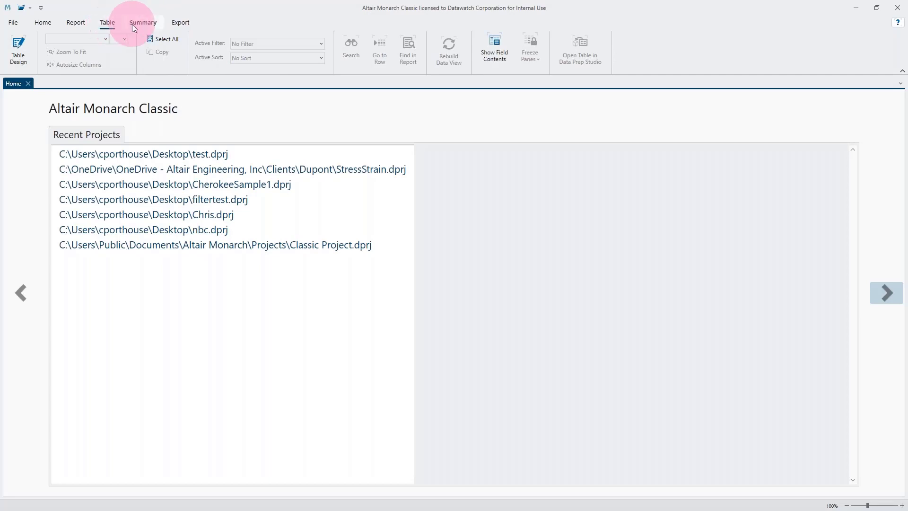
left_click(178, 23)
left_click(76, 22)
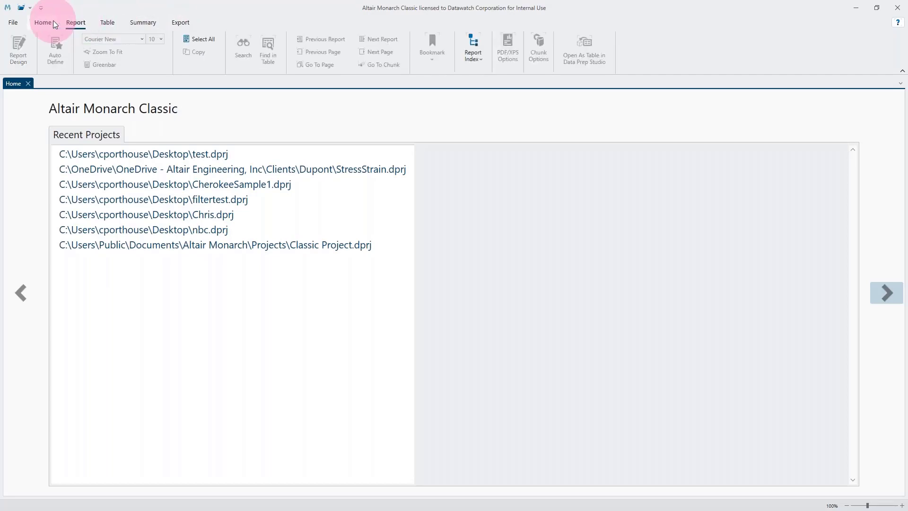
left_click(44, 23)
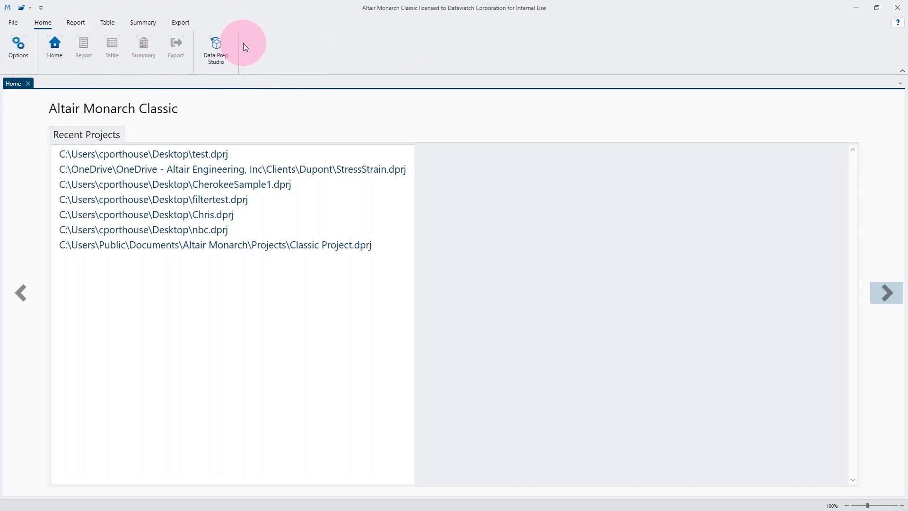
left_click(75, 22)
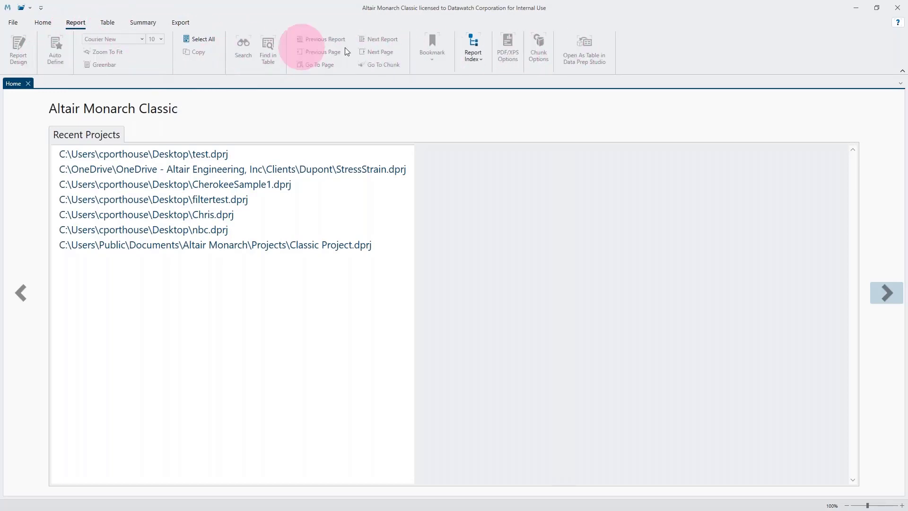
left_click(47, 25)
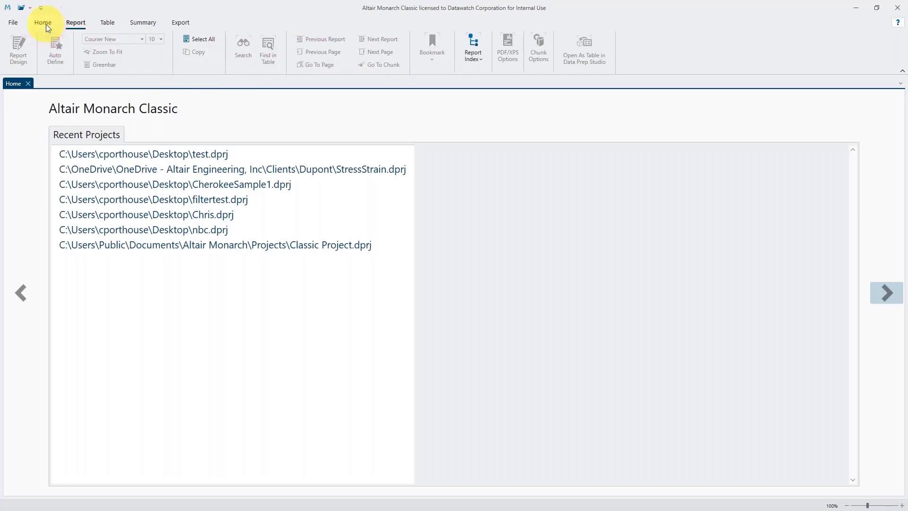
left_click(168, 23)
left_click(142, 22)
left_click(107, 22)
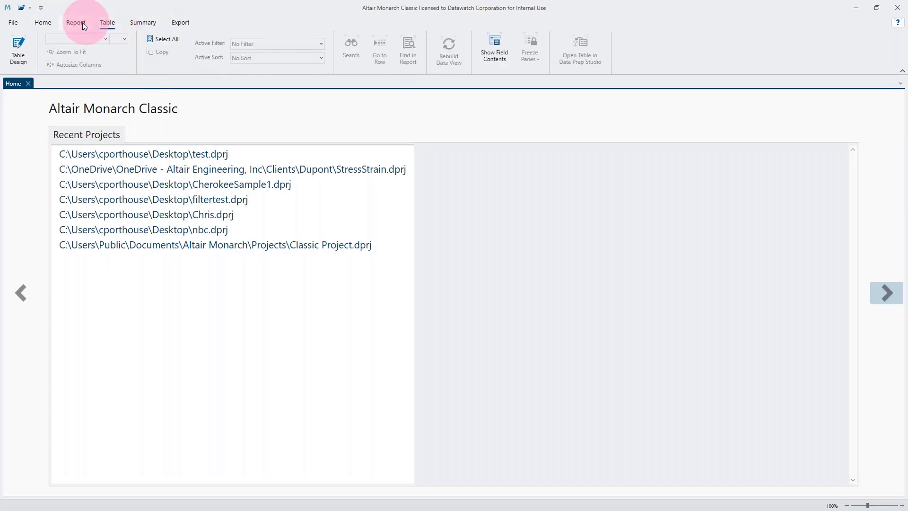
left_click(82, 23)
left_click(39, 22)
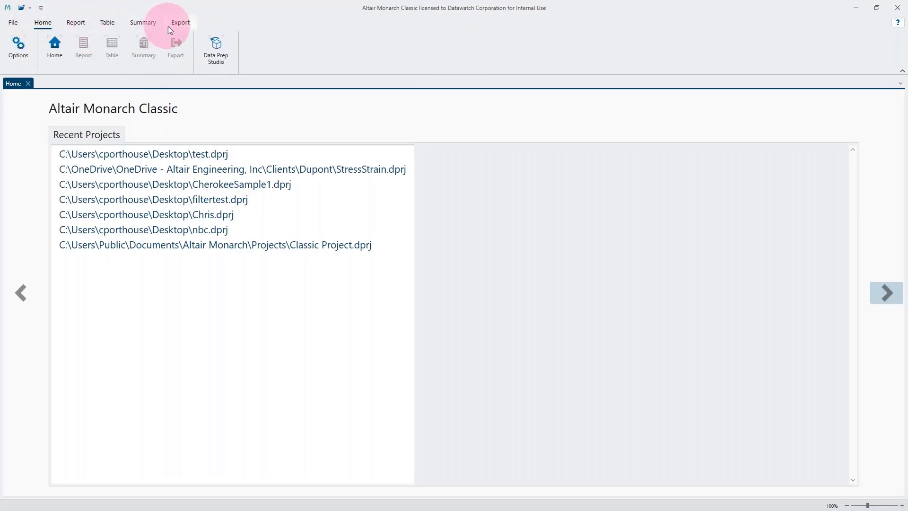
left_click(171, 25)
left_click(143, 24)
left_click(110, 24)
left_click(84, 23)
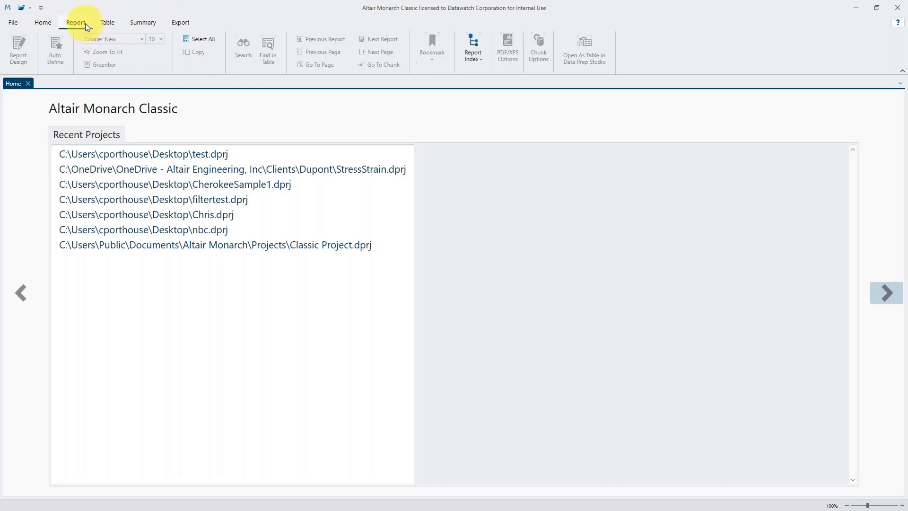
Step: Open the application options from the Home commands to show the Folders settings
left_click(44, 22)
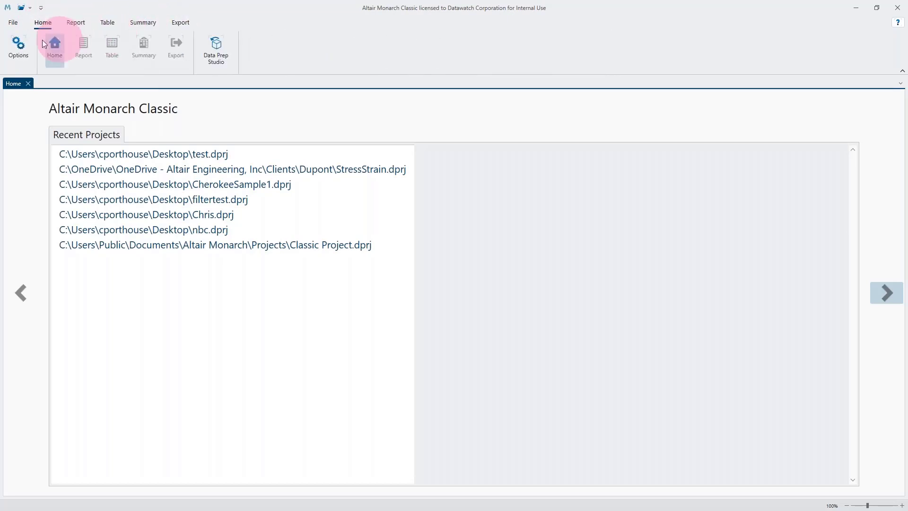
left_click(31, 51)
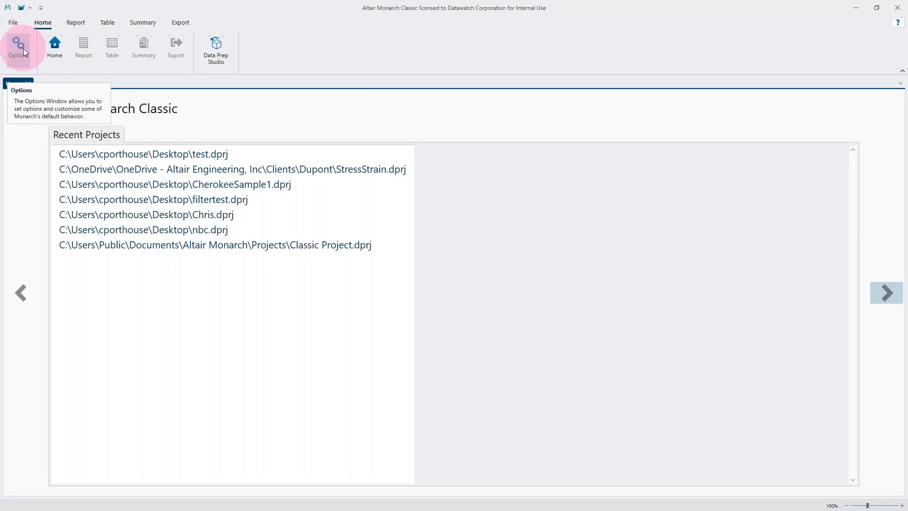
left_click(24, 49)
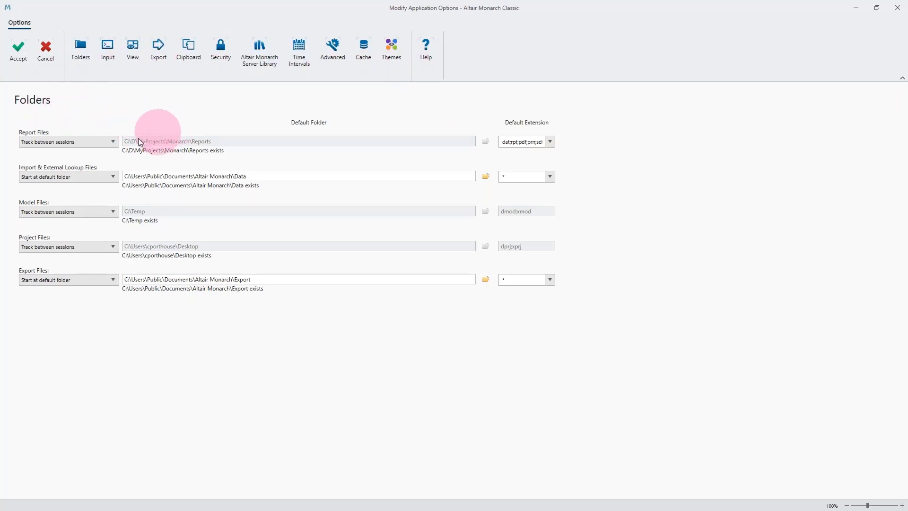
Step: Set the Report Files folder behaviour to Start at default folder and return it to Track between sessions
left_click(118, 142)
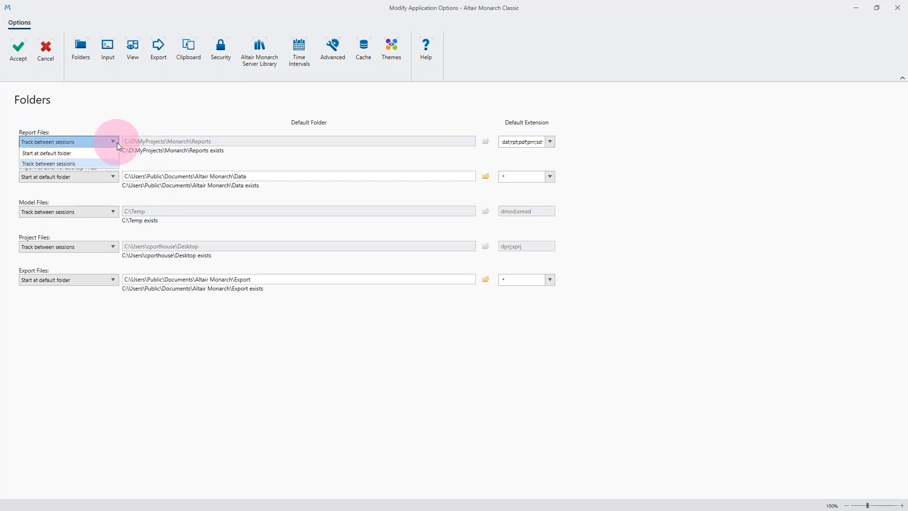
left_click(72, 153)
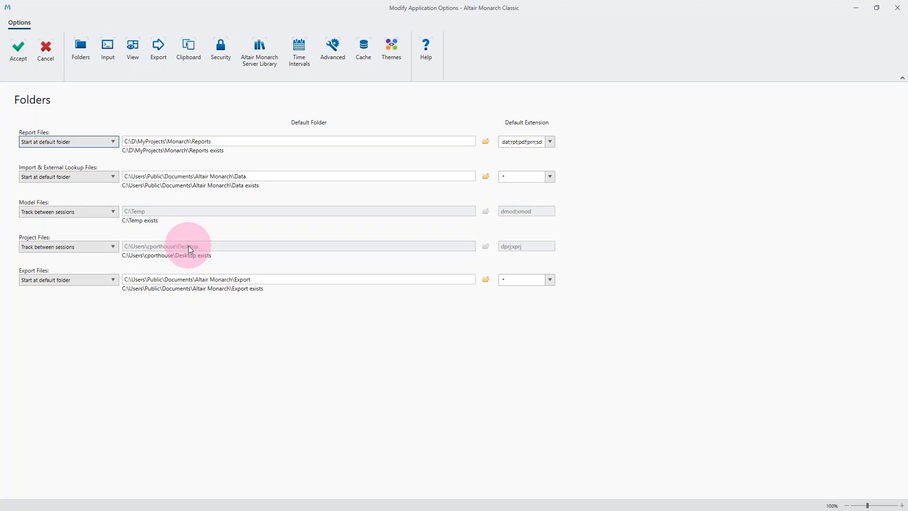
left_click(112, 141)
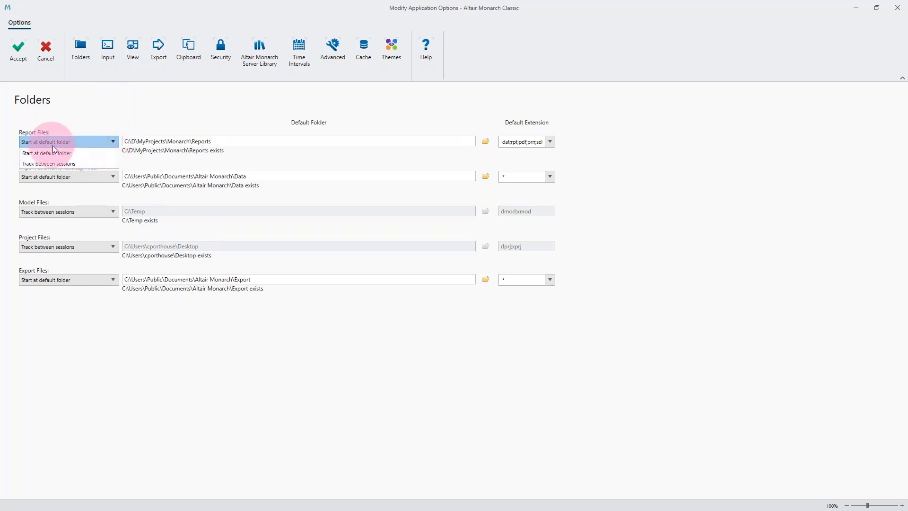
left_click(61, 163)
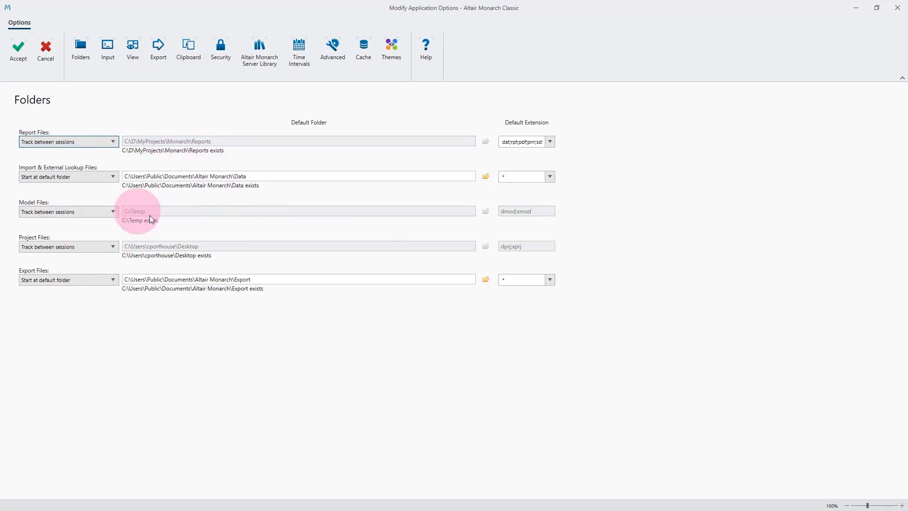
Step: In the Input options for fields, try the D/M/Y date format and set it back to M/D/Y
left_click(109, 51)
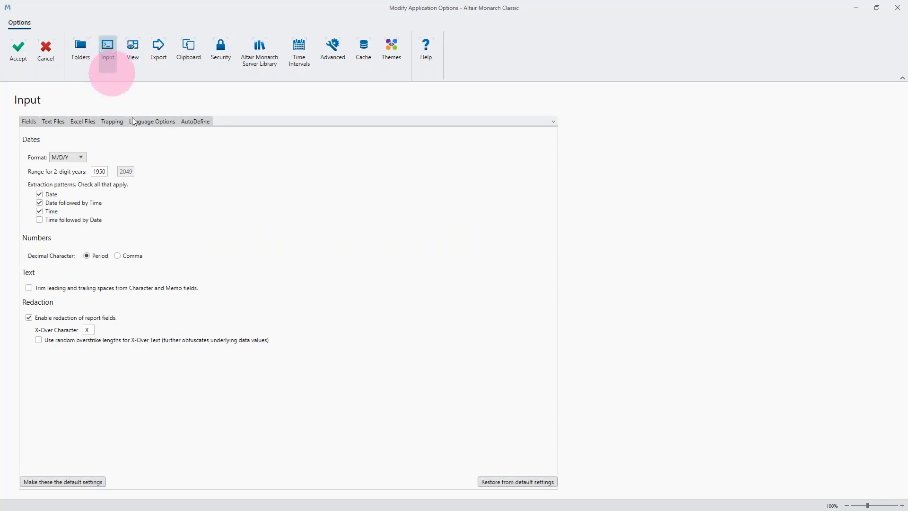
left_click(81, 158)
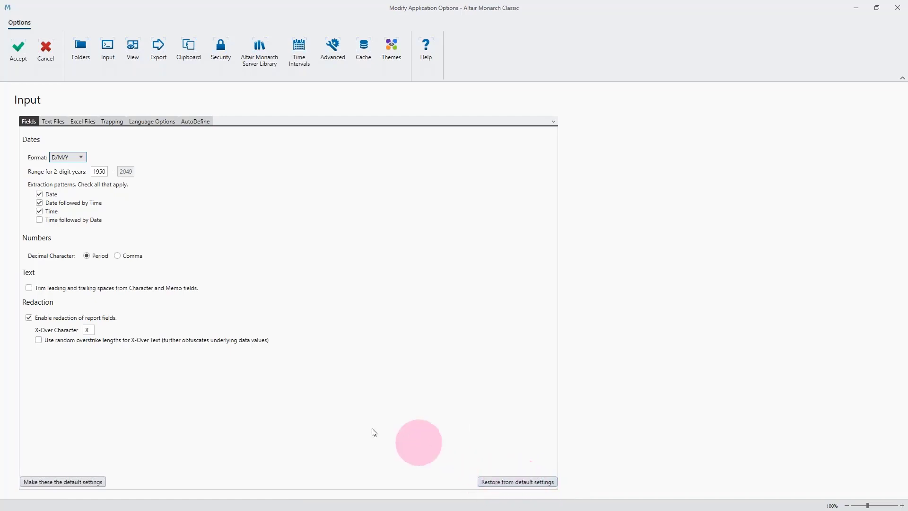
left_click(82, 157)
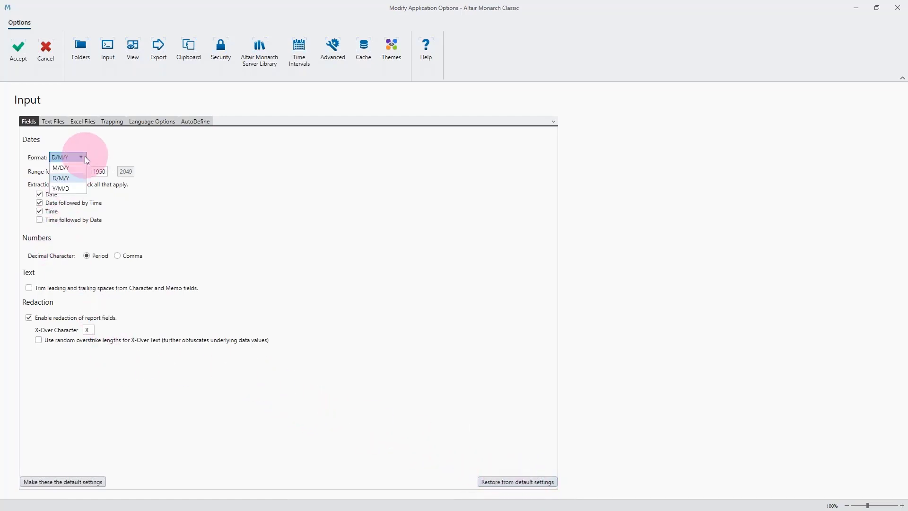
left_click(73, 165)
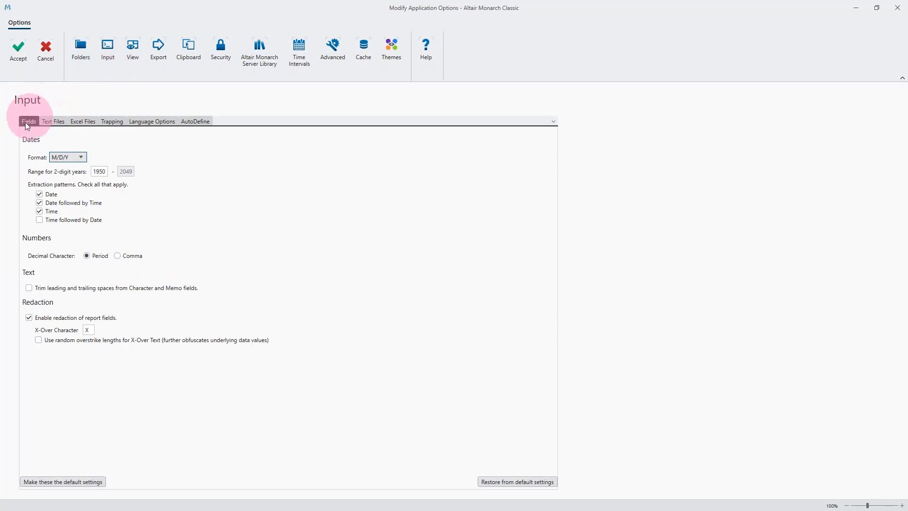
Step: Examine the Input options for text files, including the hidden leading characters and the automatic redaction of sample text
left_click(55, 122)
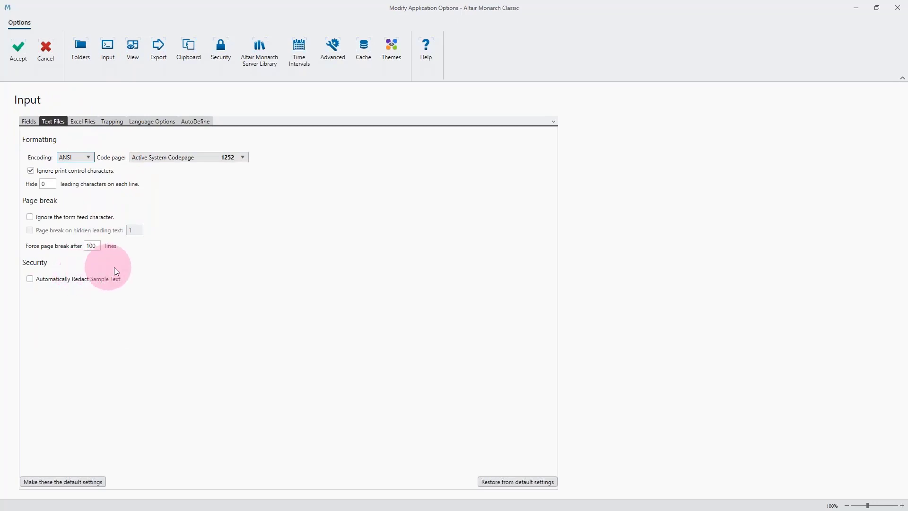
left_click(44, 184)
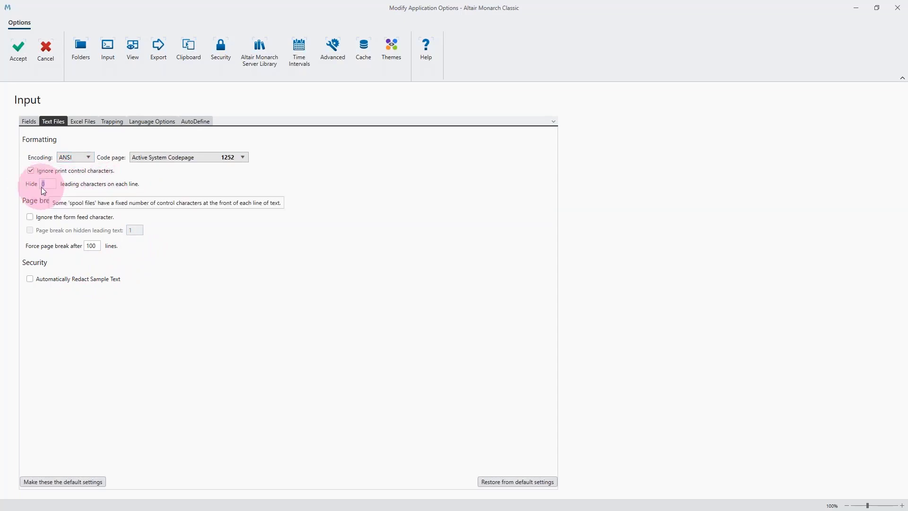
left_click(47, 184)
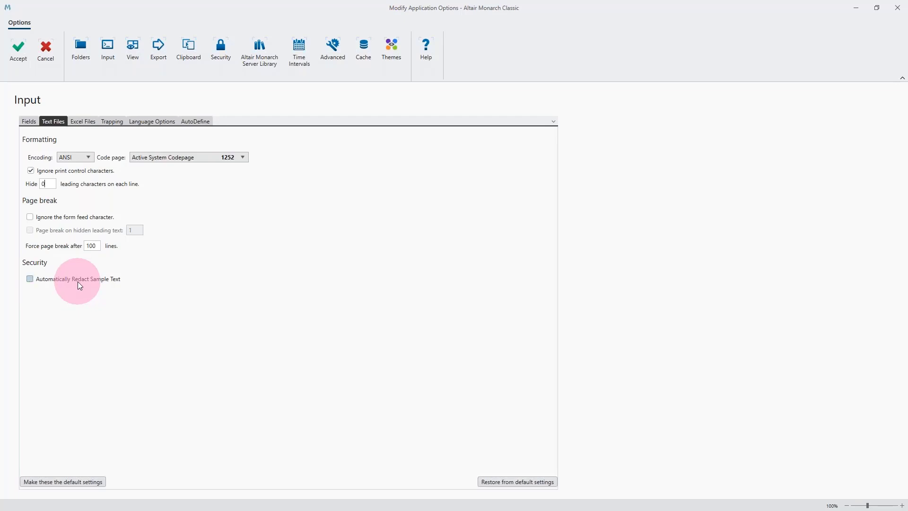
mouse_move(78, 282)
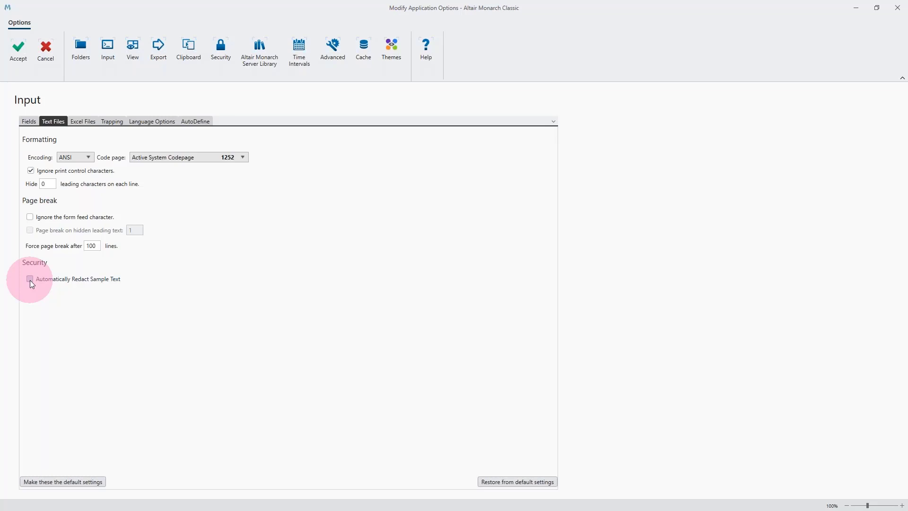
Step: Review the Input options for Excel Files, Trapping, Language Options and AutoDefine, ending on the trap characters
left_click(84, 122)
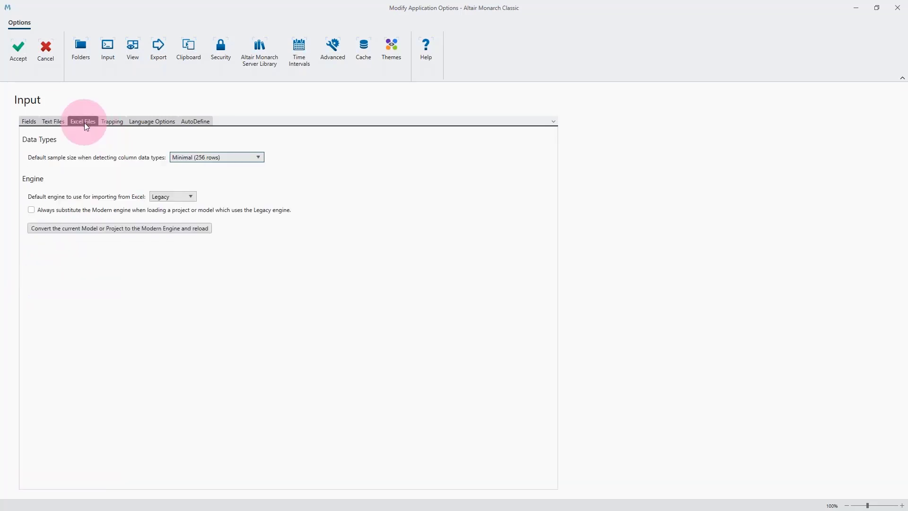
left_click(119, 122)
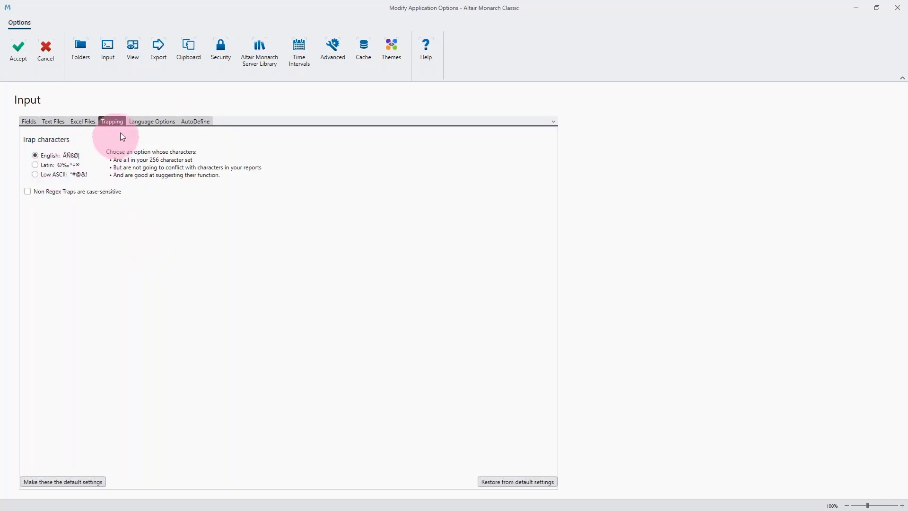
left_click(145, 121)
left_click(194, 122)
left_click(151, 124)
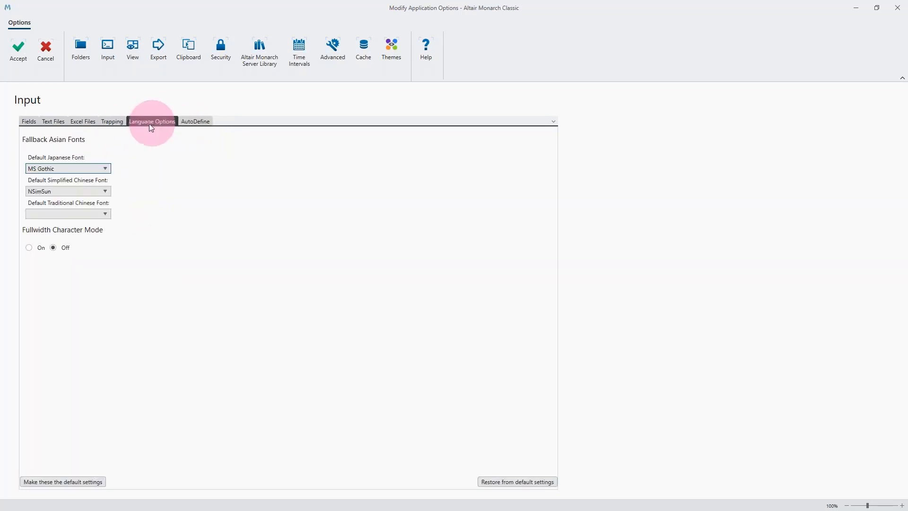
left_click(114, 122)
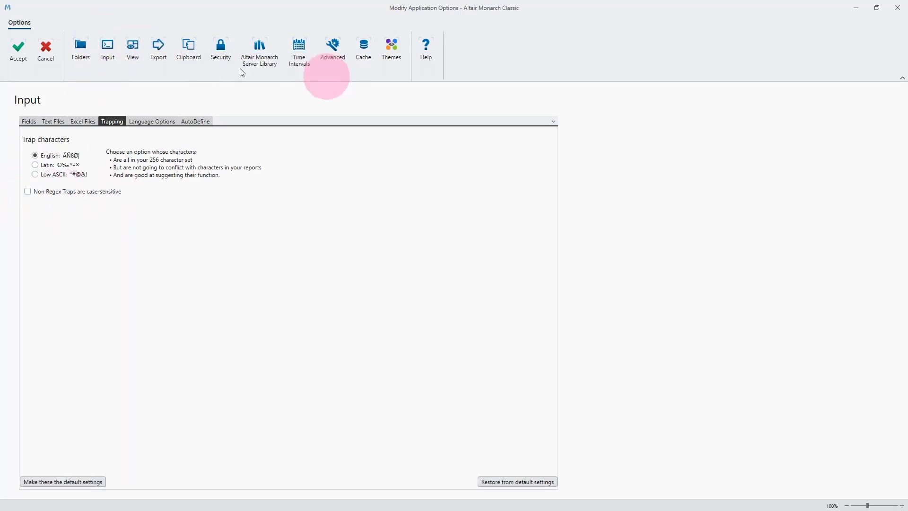
Step: In the View options, try displaying null values as (null) and clear the entry
left_click(135, 50)
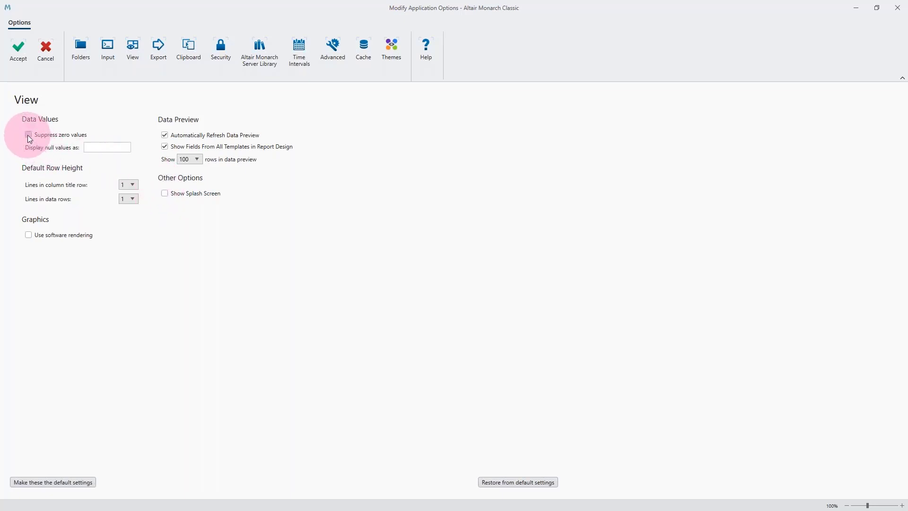
left_click(103, 147)
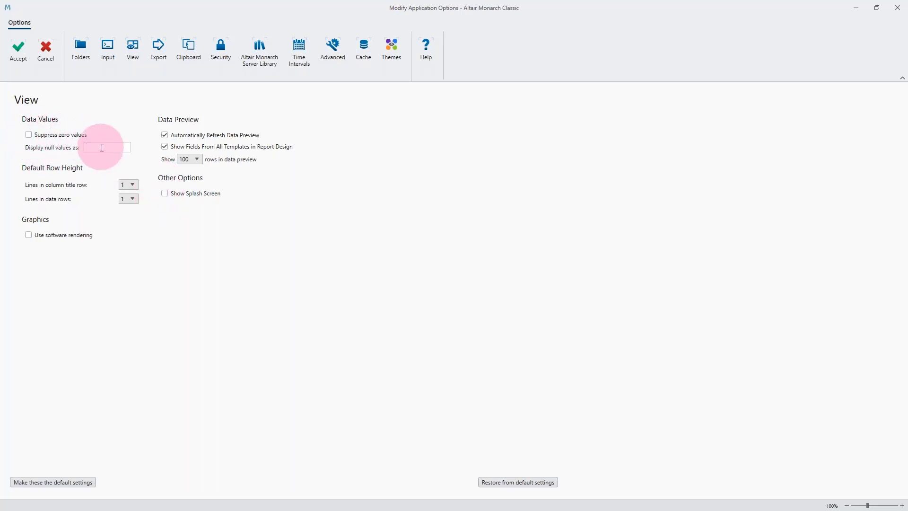
type("(null")
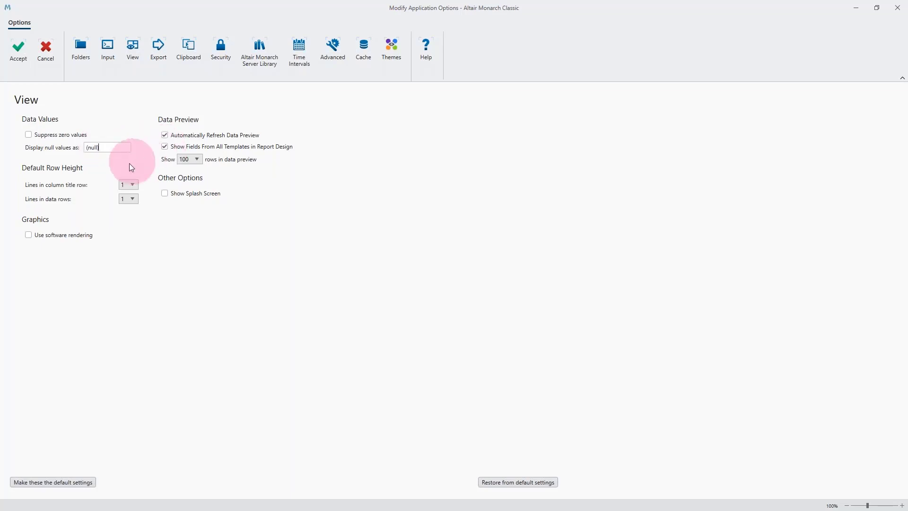
left_click_drag(104, 148, 58, 146)
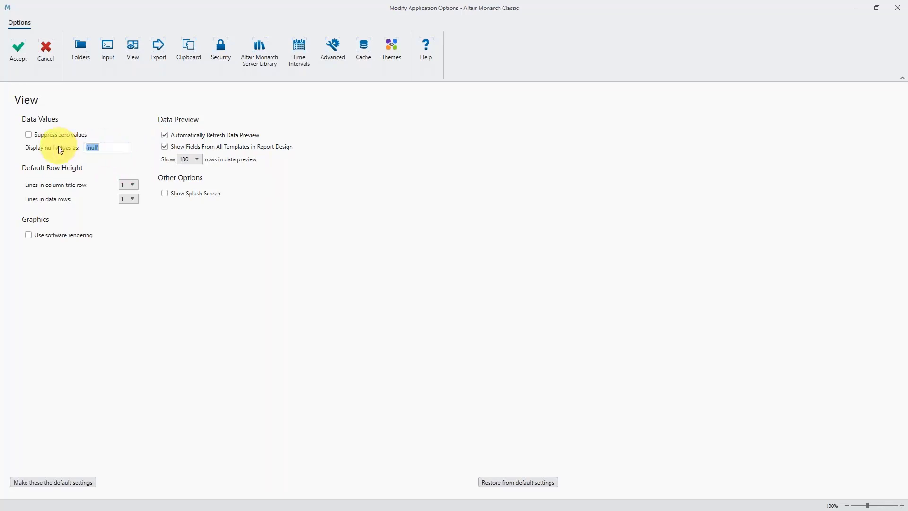
left_click(102, 146)
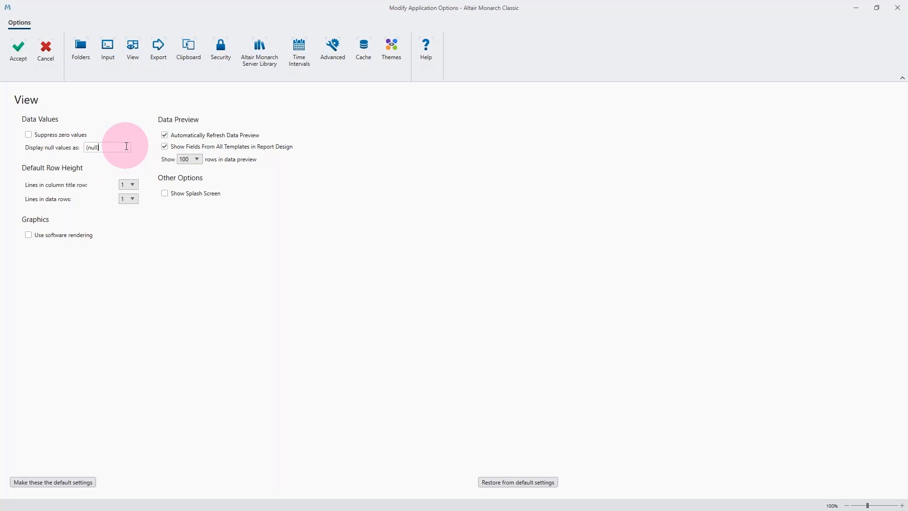
left_click_drag(112, 147, 41, 145)
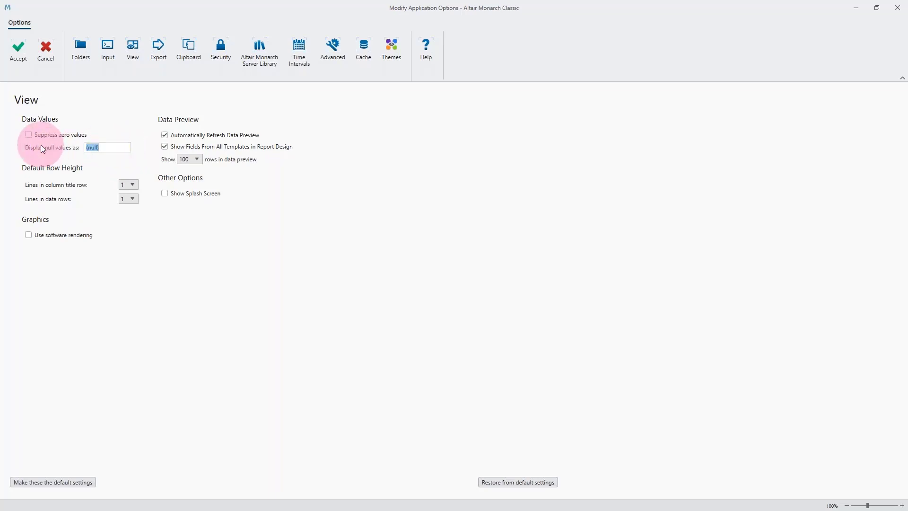
key("BackSpace")
Step: Re-enter (null) as the text displayed for null values and empty the field again
left_click(109, 149)
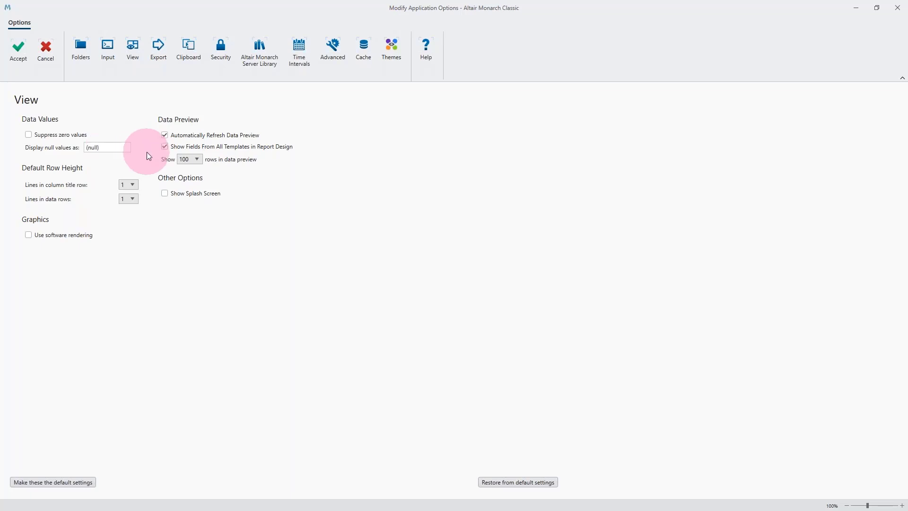
left_click_drag(113, 147, 12, 145)
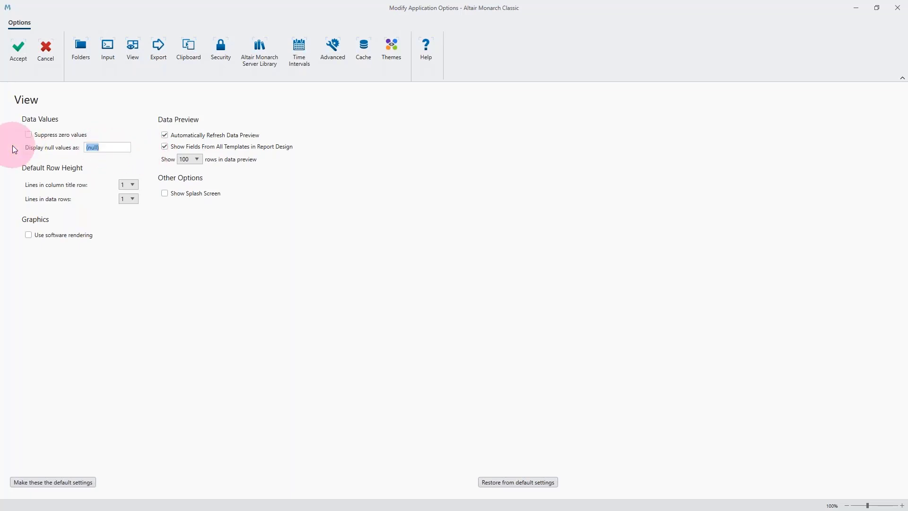
key("BackSpace")
Step: Examine the Export options for Field Names, Excel Files, Text Files, and MDB & DBF Files
left_click(162, 55)
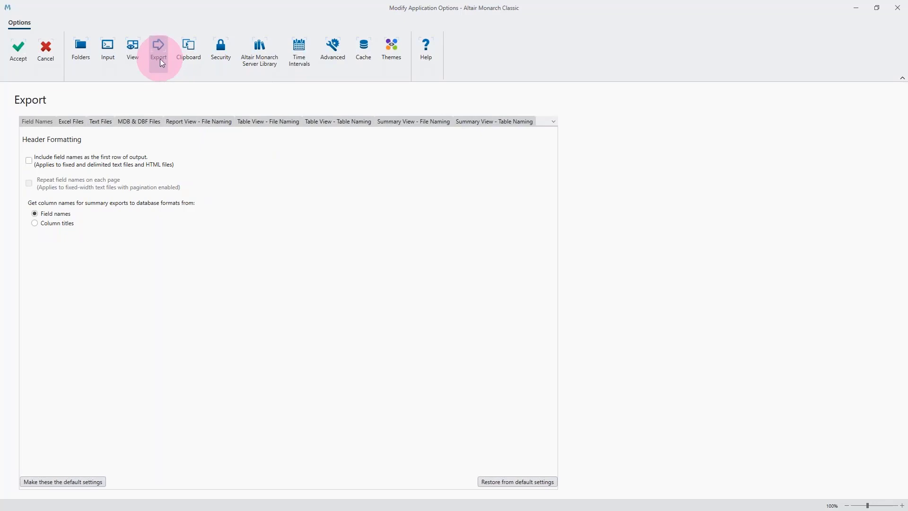
left_click(38, 122)
left_click(67, 124)
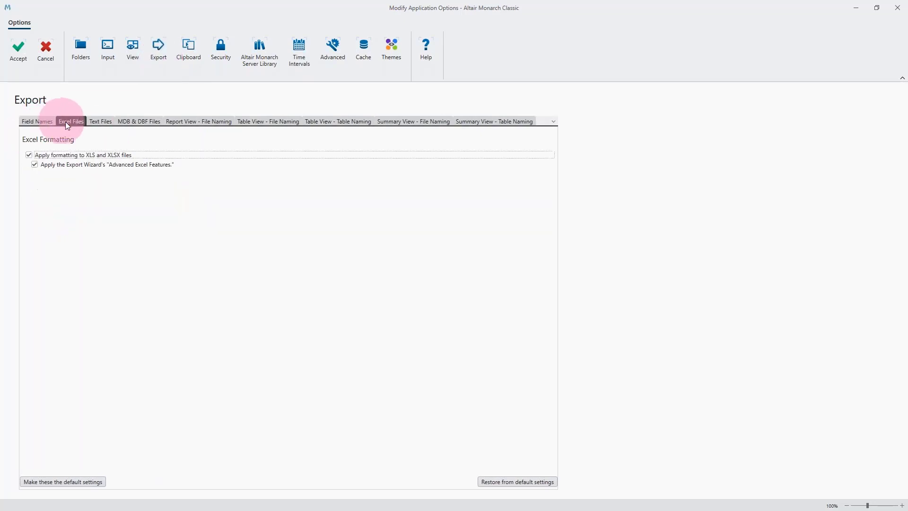
left_click(97, 122)
left_click(66, 122)
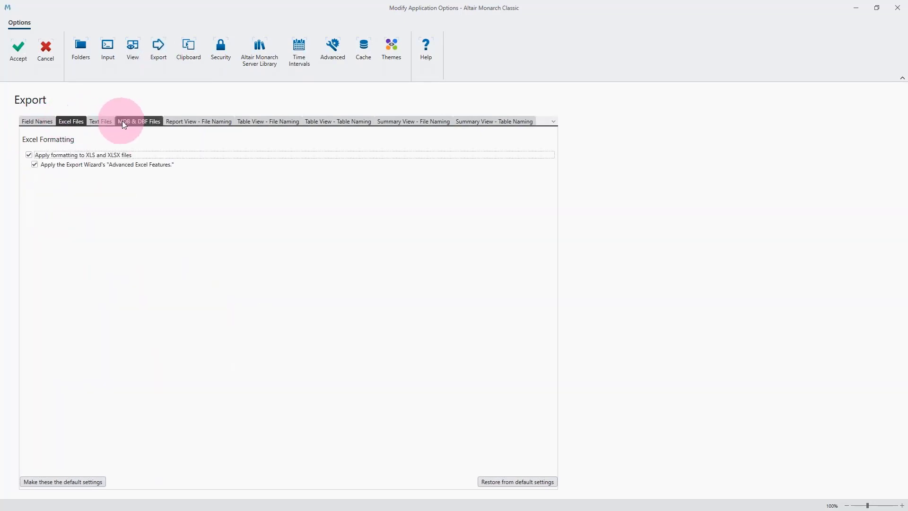
left_click(101, 122)
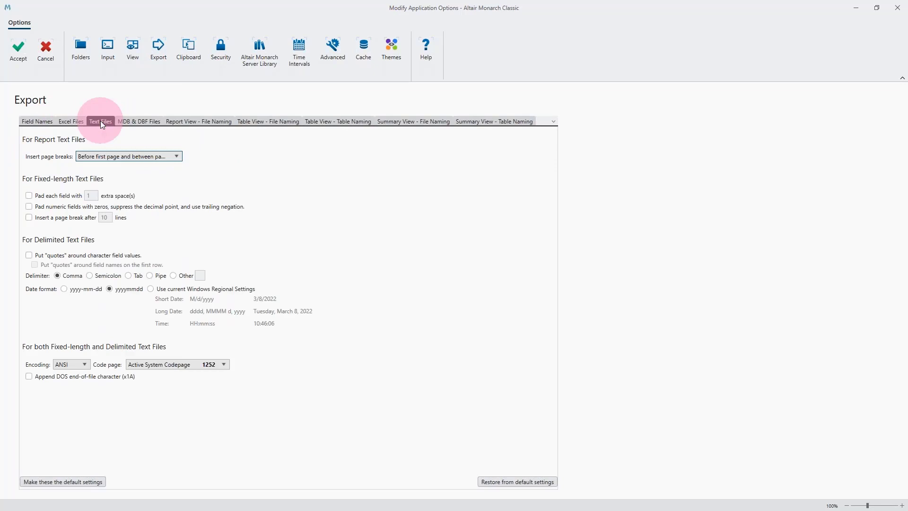
left_click(141, 121)
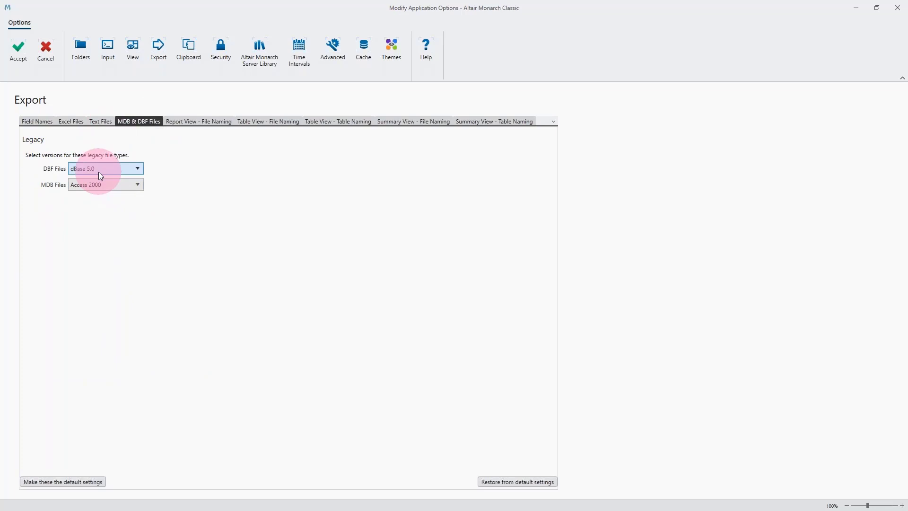
Step: Review the default export naming options for Report View files, Table View files and tables, and Summary View files
left_click(184, 124)
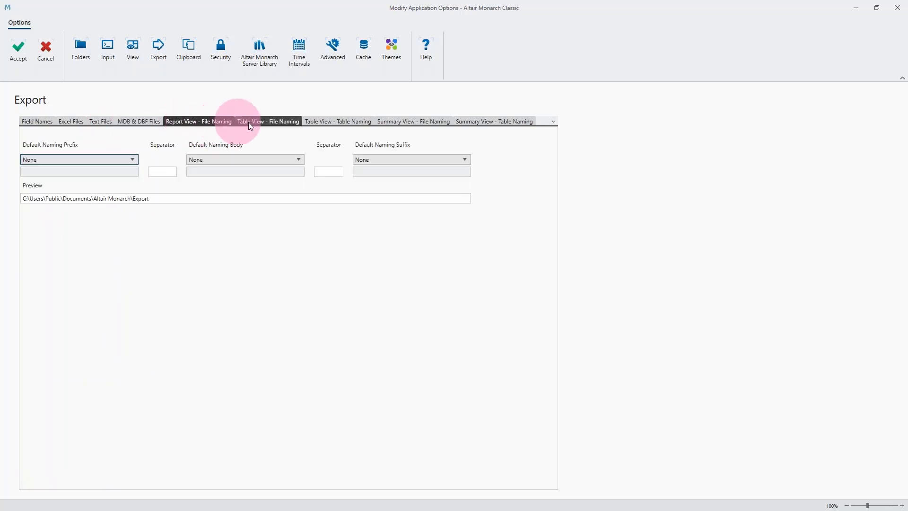
left_click(262, 122)
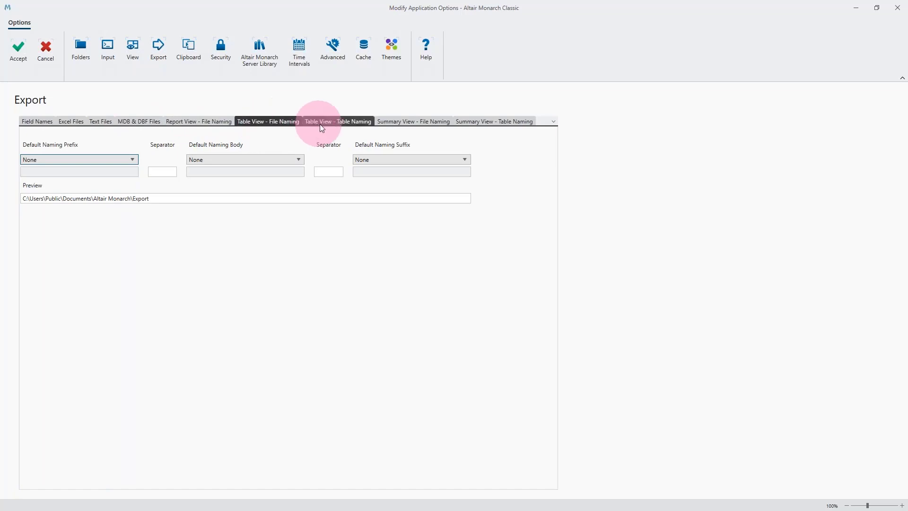
left_click(337, 121)
left_click(398, 122)
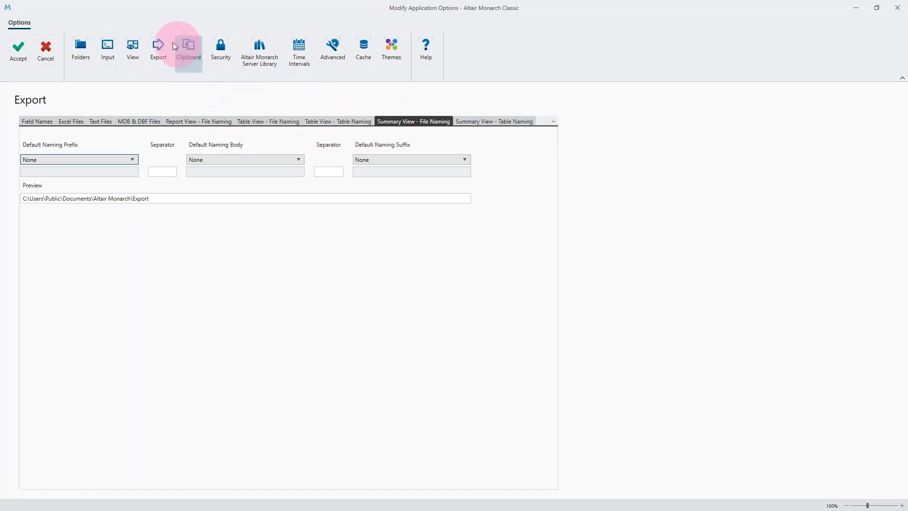
Step: In the Clipboard options, try Fixed-length text as the copy format and switch back to Tab-delimited
left_click(191, 44)
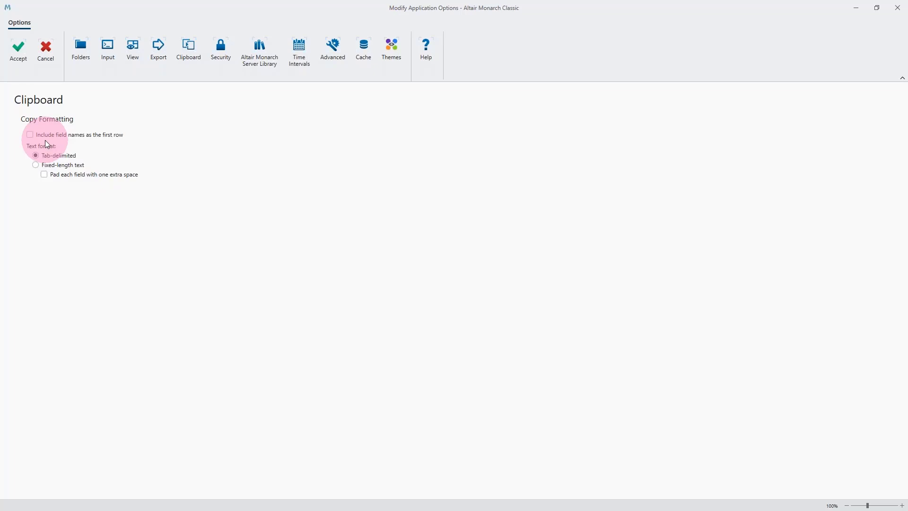
left_click(29, 136)
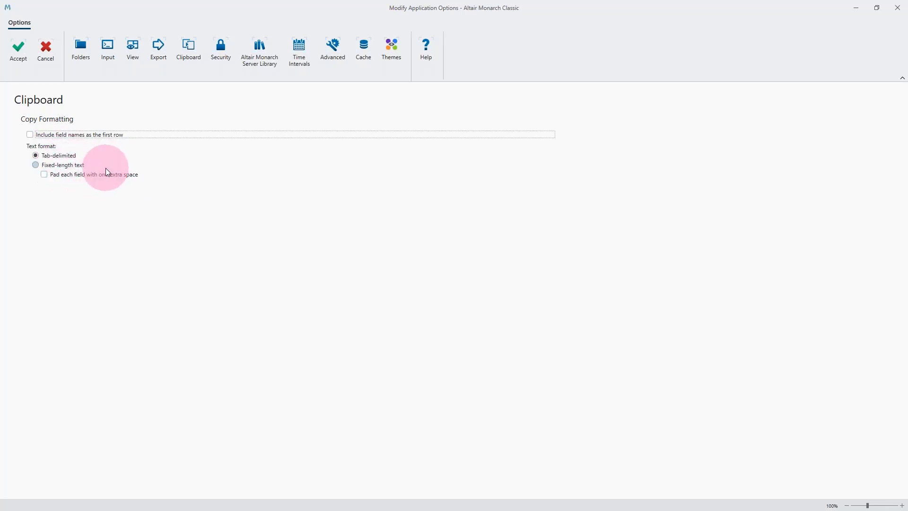
left_click(73, 167)
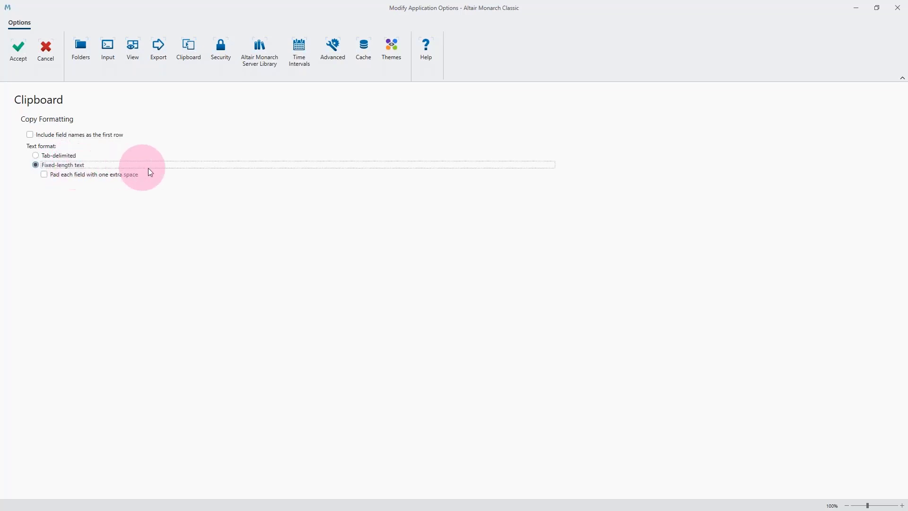
left_click(36, 155)
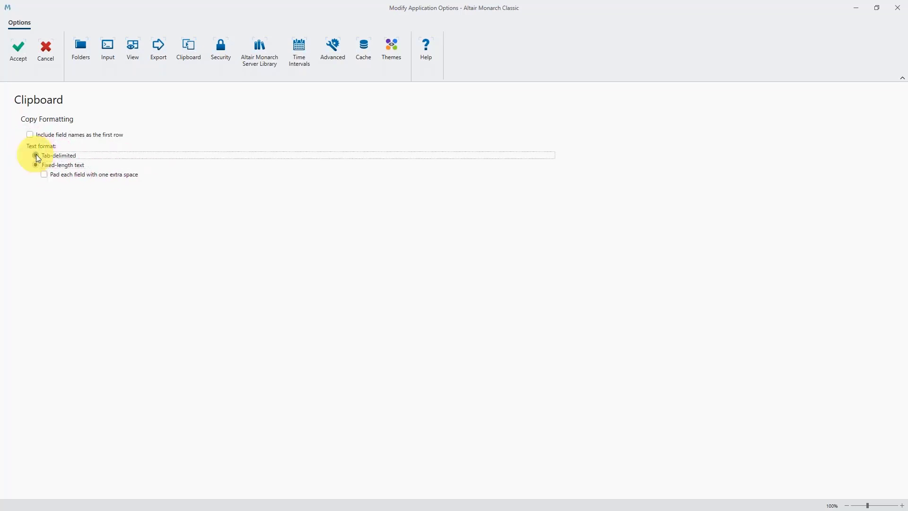
Step: Review the application options for Security, the Altair Monarch Server Library, and Time Intervals
left_click(226, 47)
left_click(252, 49)
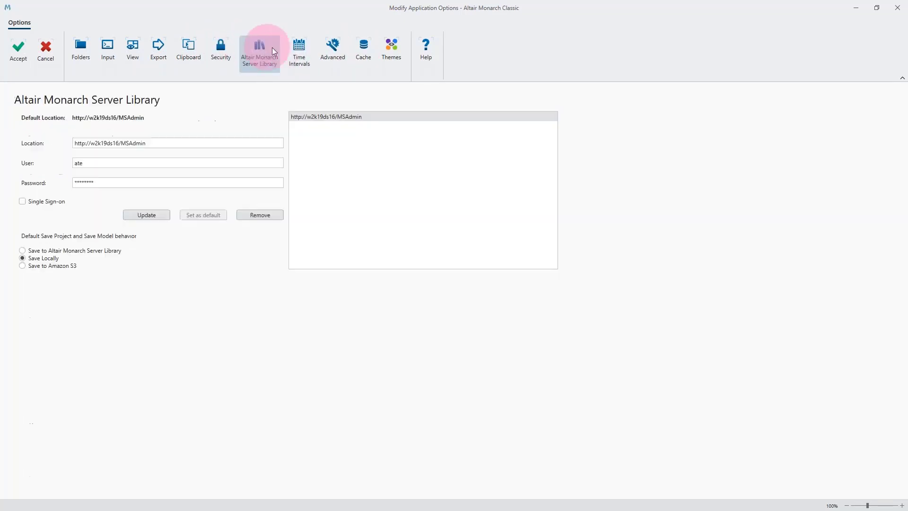
left_click(266, 49)
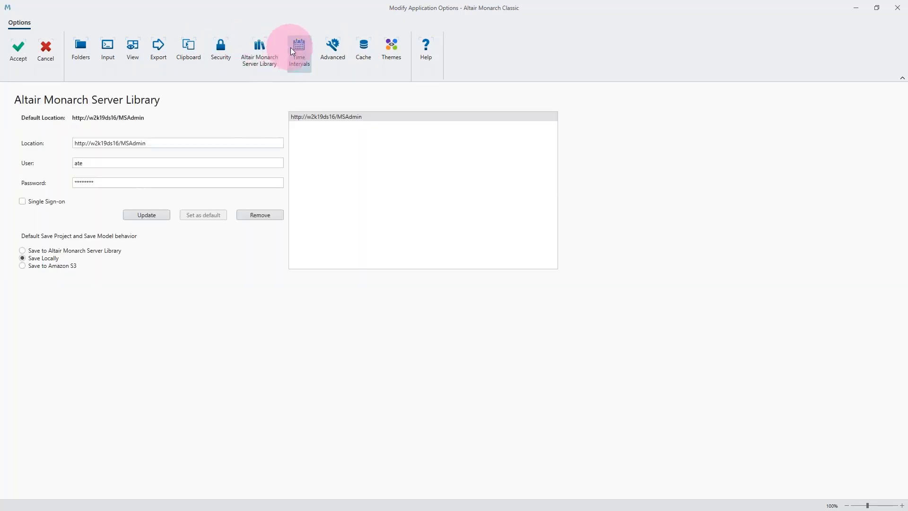
left_click(292, 47)
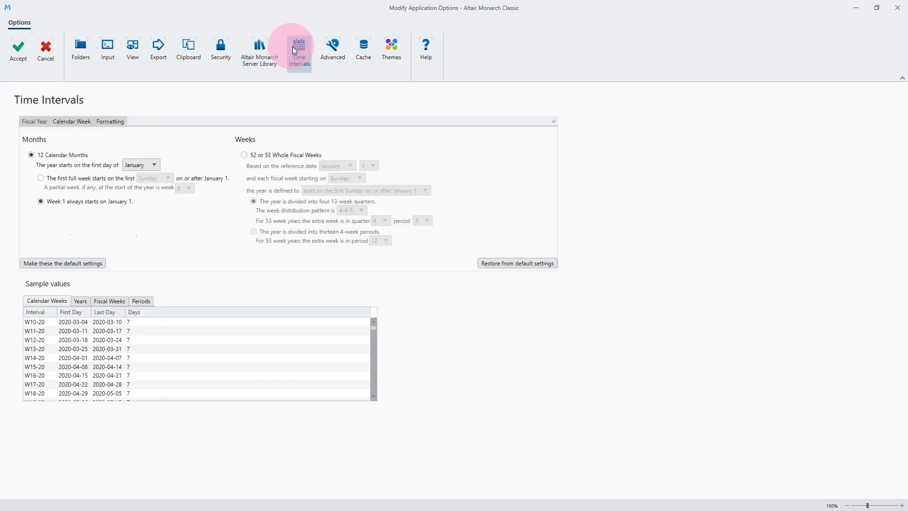
Step: Examine the Advanced options, including the available auto-recovery intervals and technical support logging levels
left_click(325, 50)
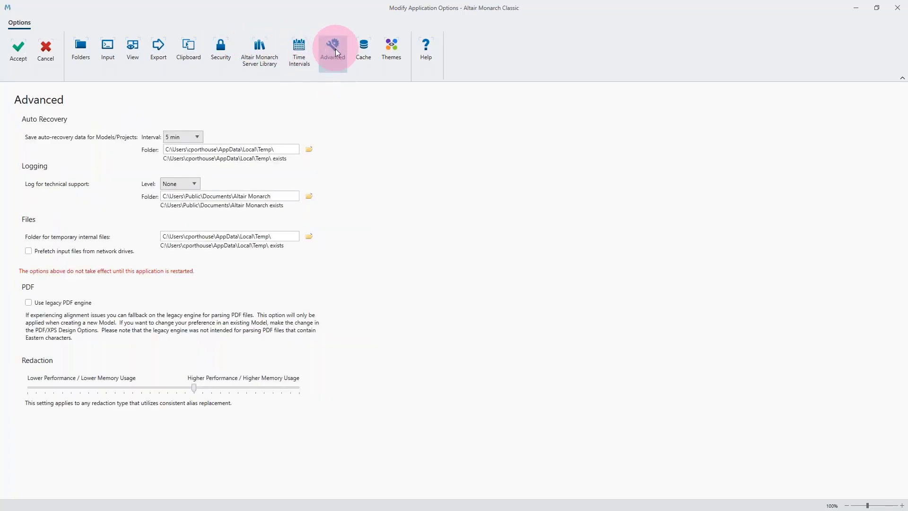
left_click(461, 188)
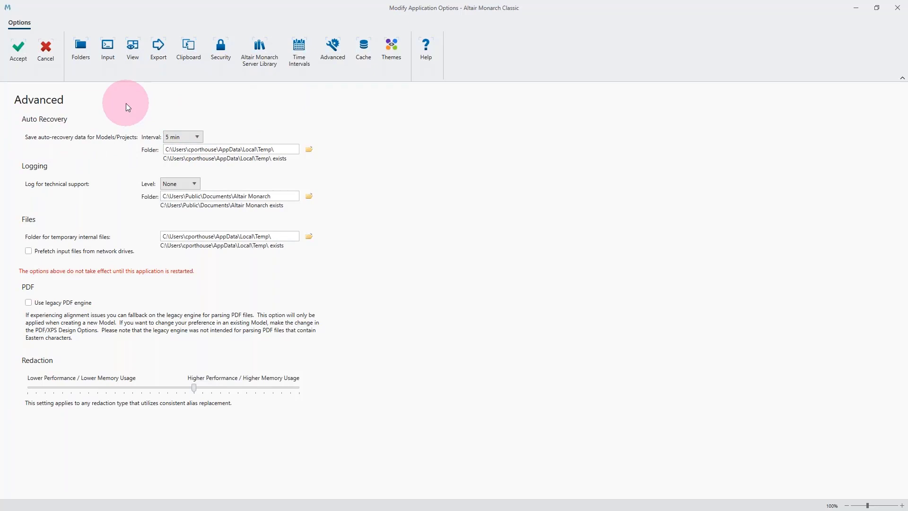
left_click(201, 137)
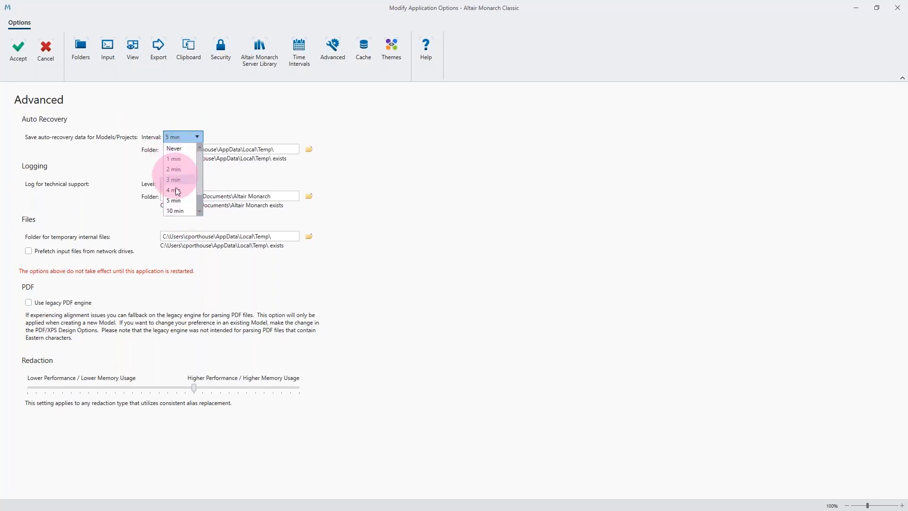
left_click(211, 119)
left_click(211, 119)
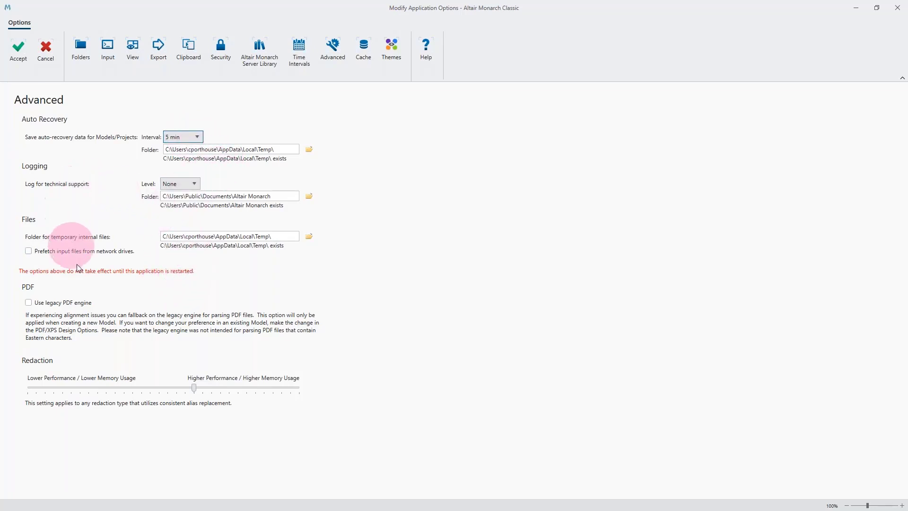
left_click(195, 185)
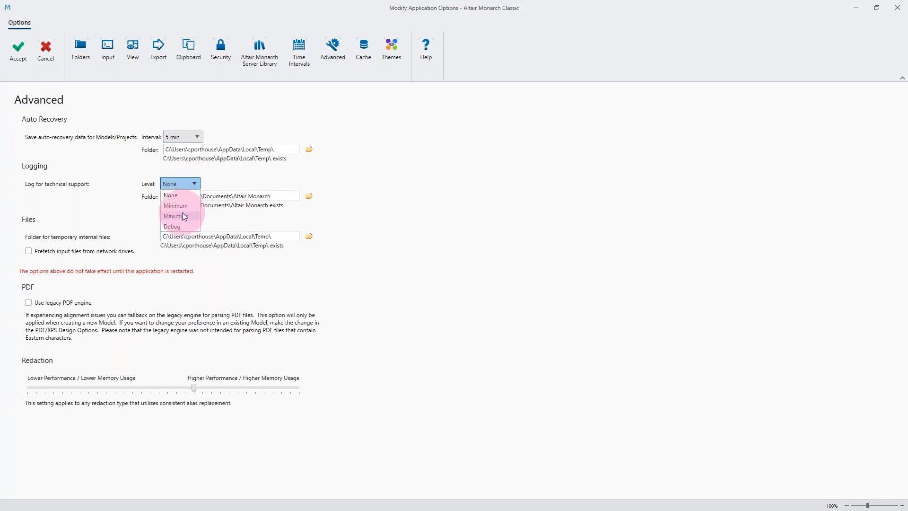
left_click(195, 182)
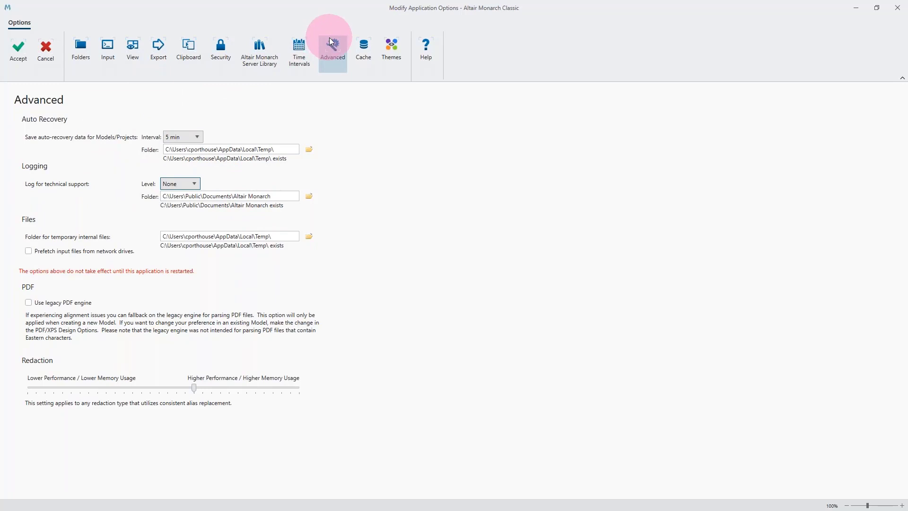
Step: In the Database Cache options, try Maintain Cache Between Sessions and reselect Delete Cache Databases on Exit
left_click(363, 45)
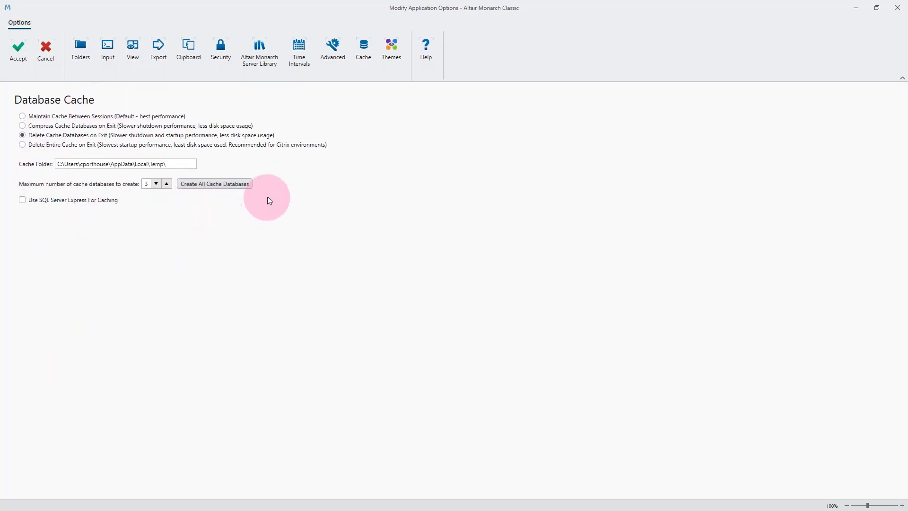
left_click(23, 116)
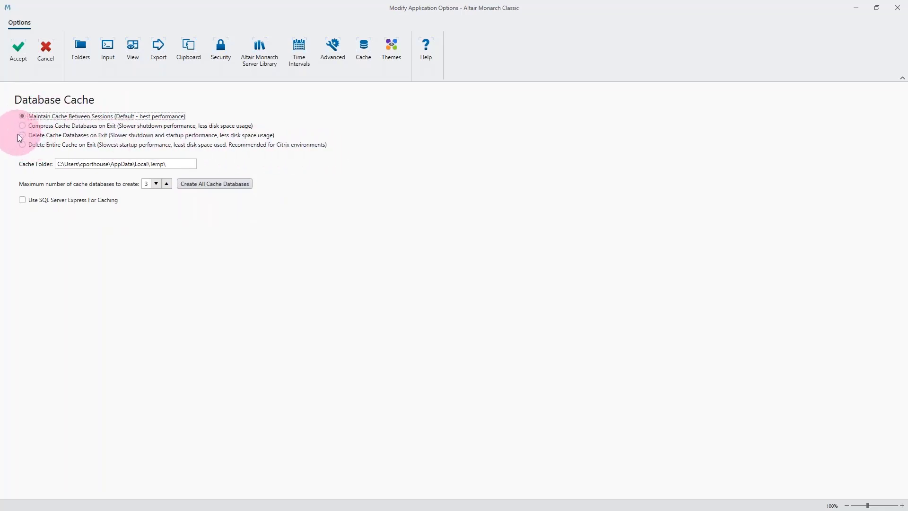
left_click(22, 136)
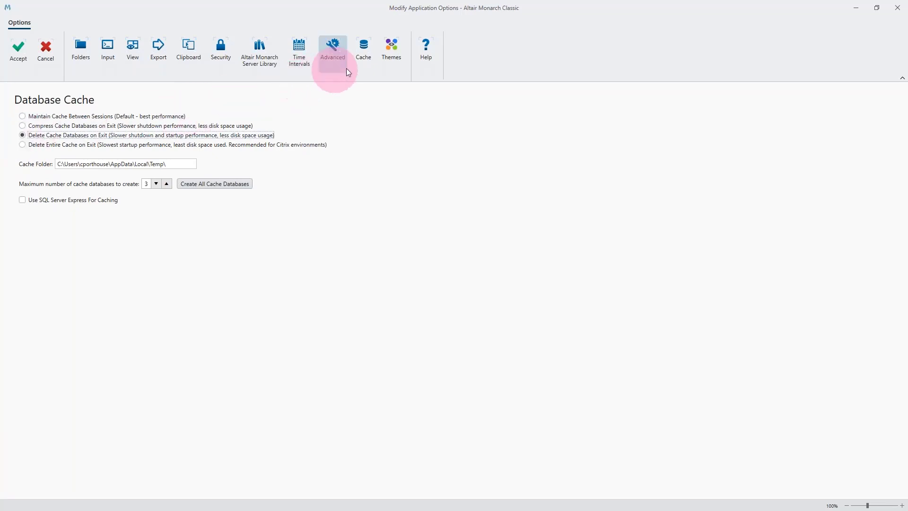
Step: Try the Dark theme in the Themes options, return to Light, and accept the application options
left_click(392, 56)
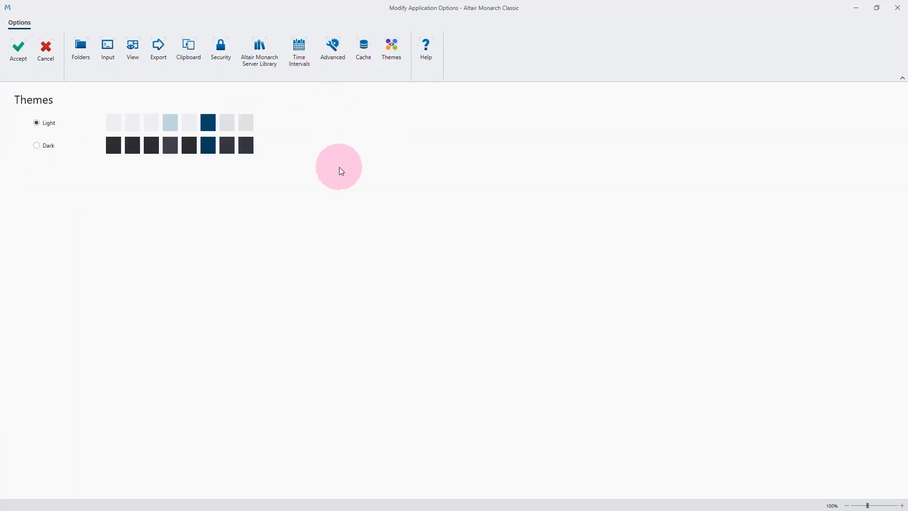
left_click(42, 146)
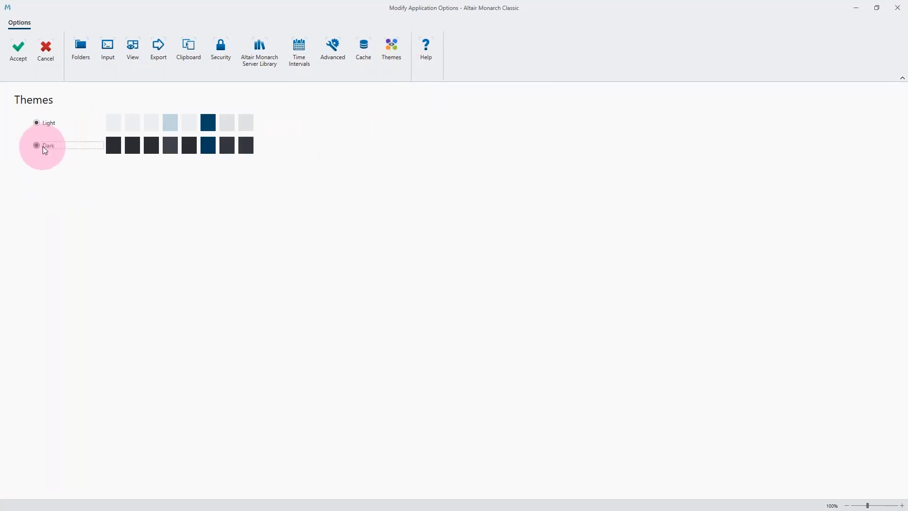
left_click(41, 123)
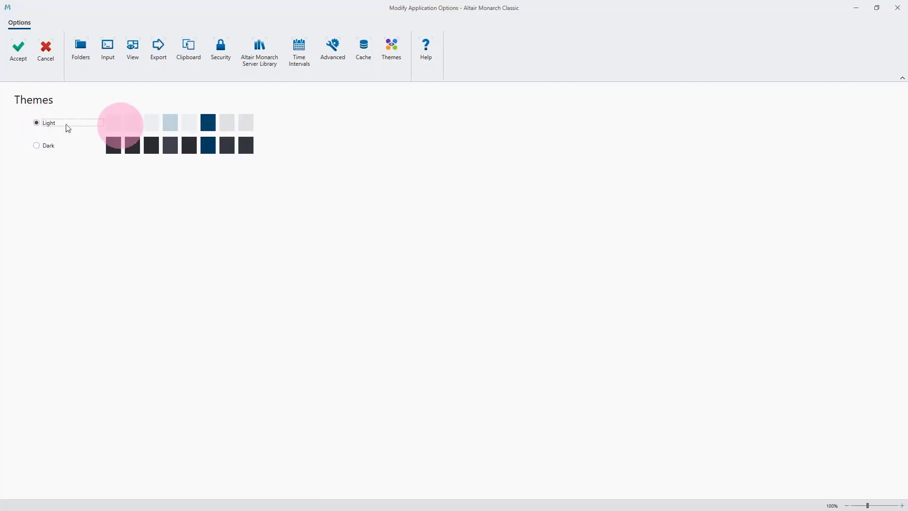
left_click(32, 145)
left_click(37, 122)
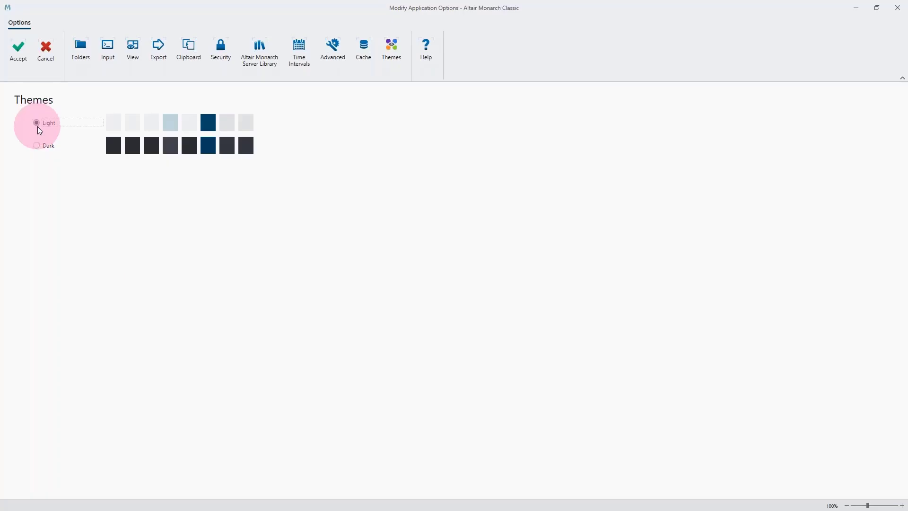
left_click(36, 145)
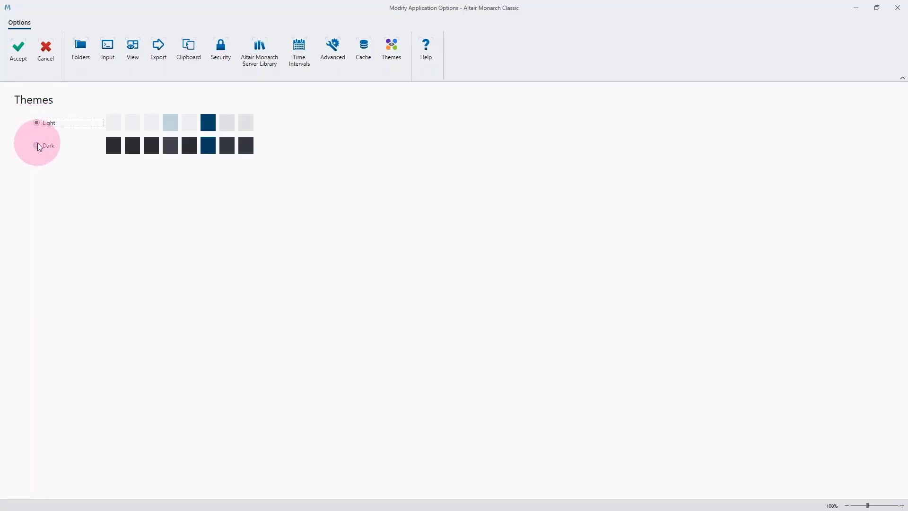
left_click(38, 124)
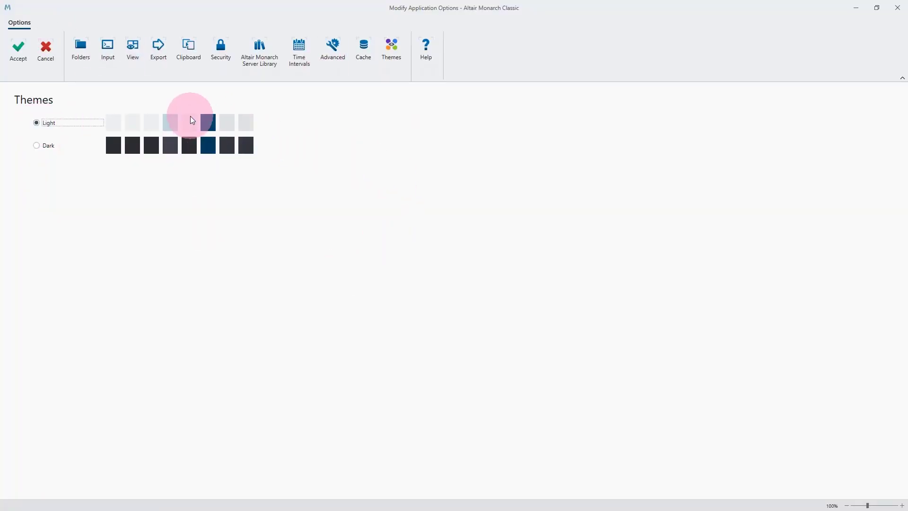
left_click(22, 48)
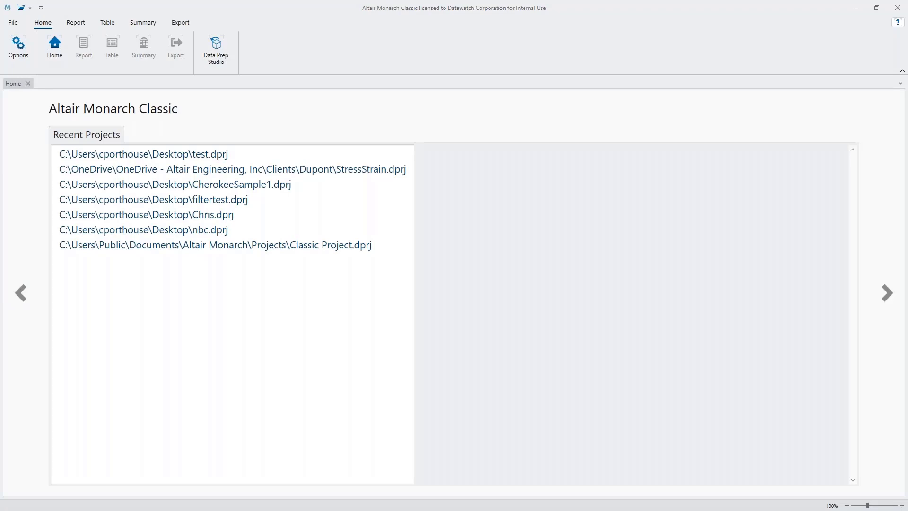
Step: Load the Classic.prn report file into the application from its folder
left_click_drag(68, 392, 349, 328)
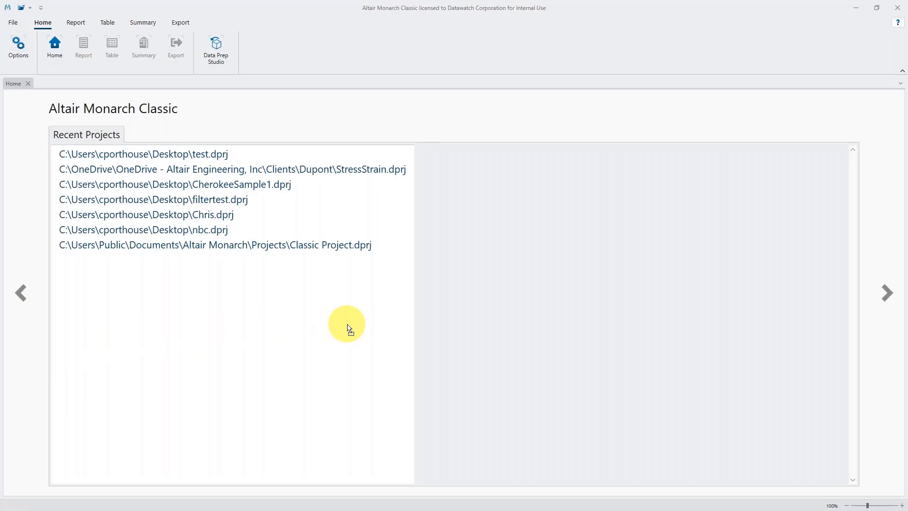
left_click_drag(349, 328, 346, 324)
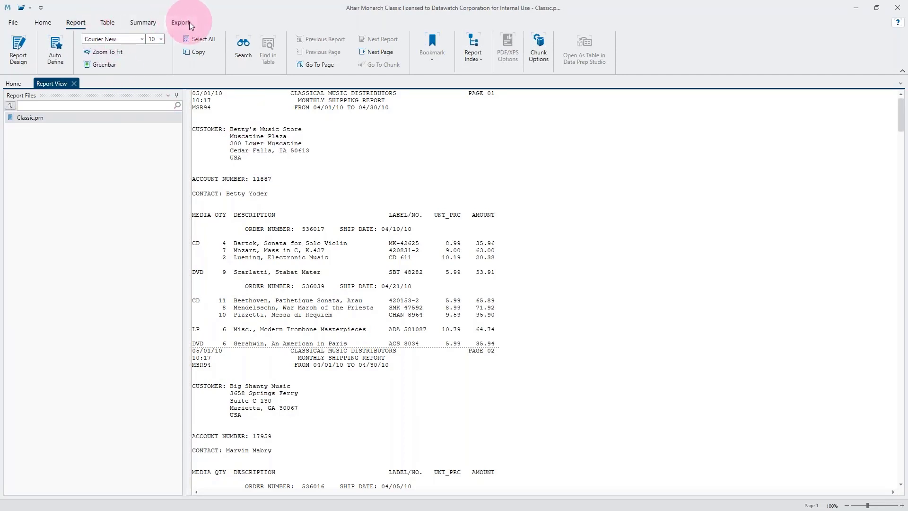
Step: Look through the Home, Report, Table, Summary, and Export commands available with the report loaded
left_click(46, 22)
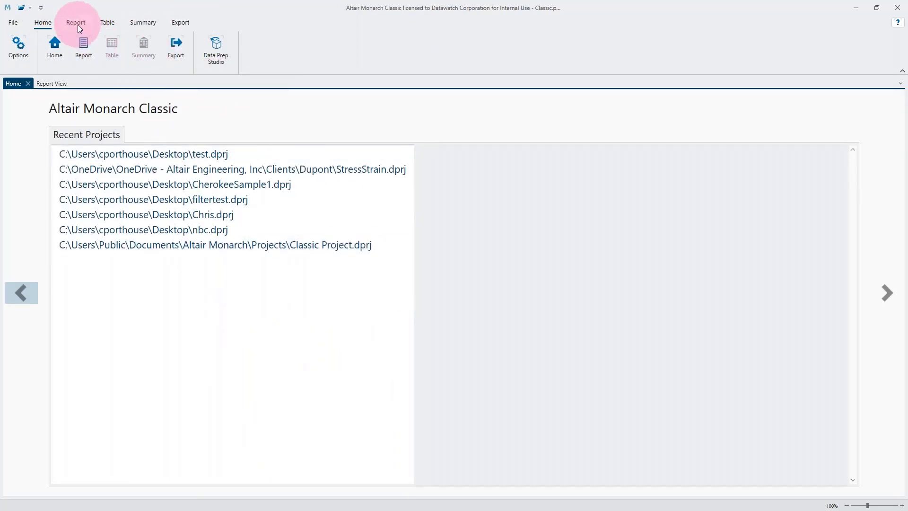
left_click(77, 24)
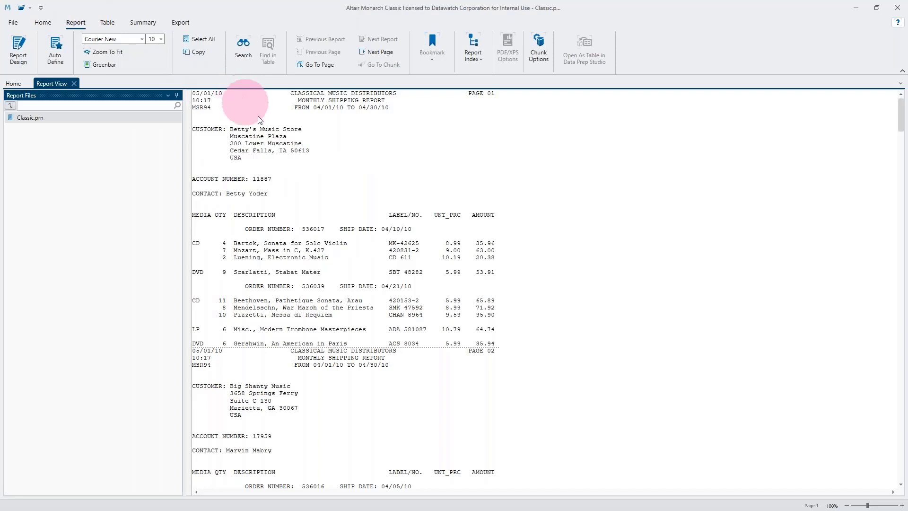
left_click(108, 25)
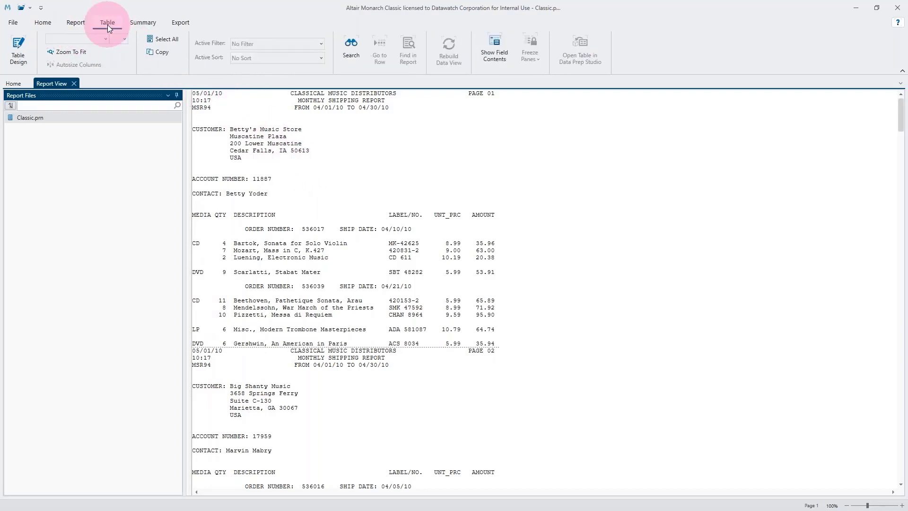
left_click(142, 21)
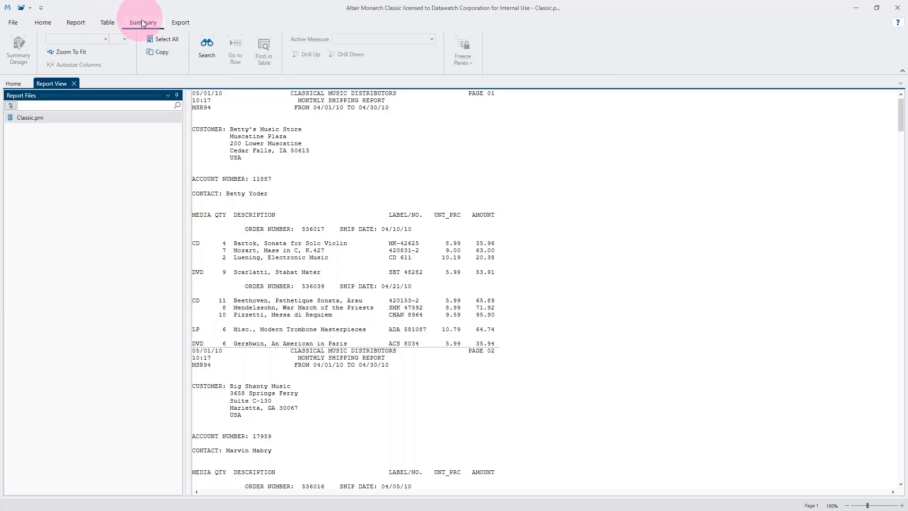
left_click(184, 25)
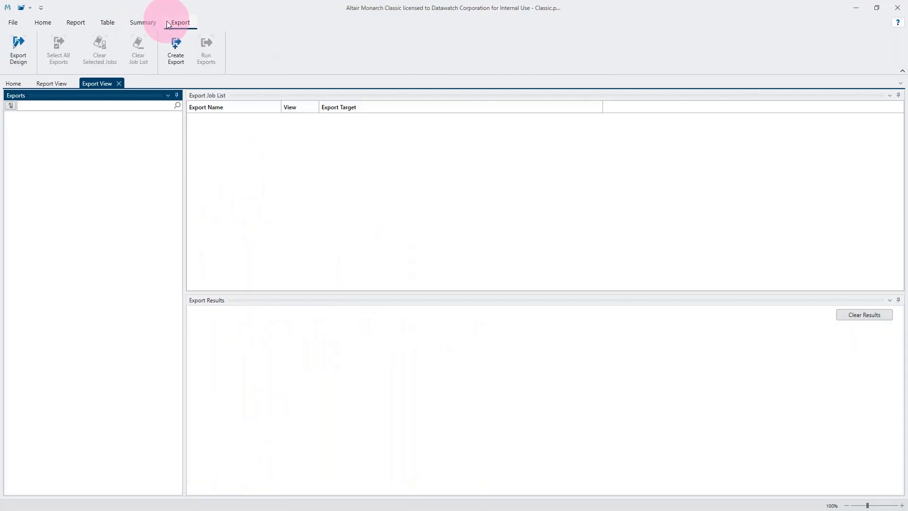
Step: Compare the design commands of the Report, Table, Summary, and Export views, ending on the Report commands
left_click(76, 23)
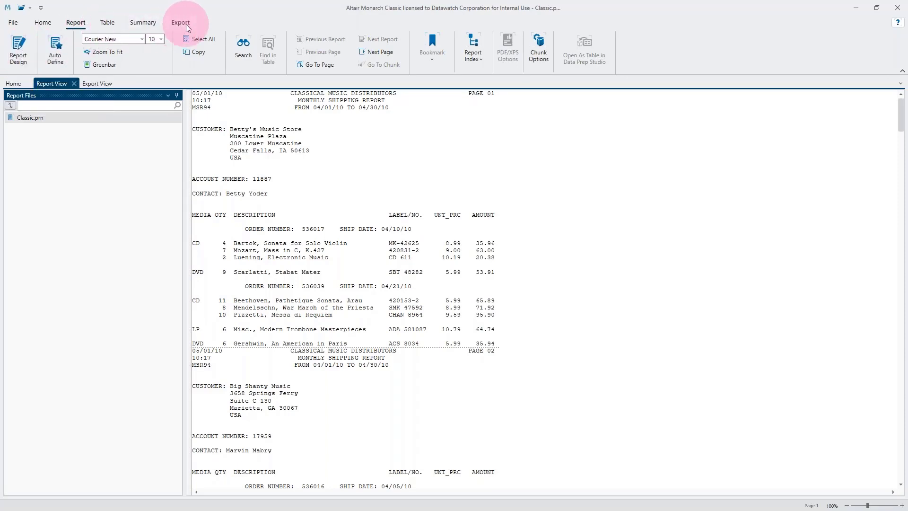
left_click(108, 23)
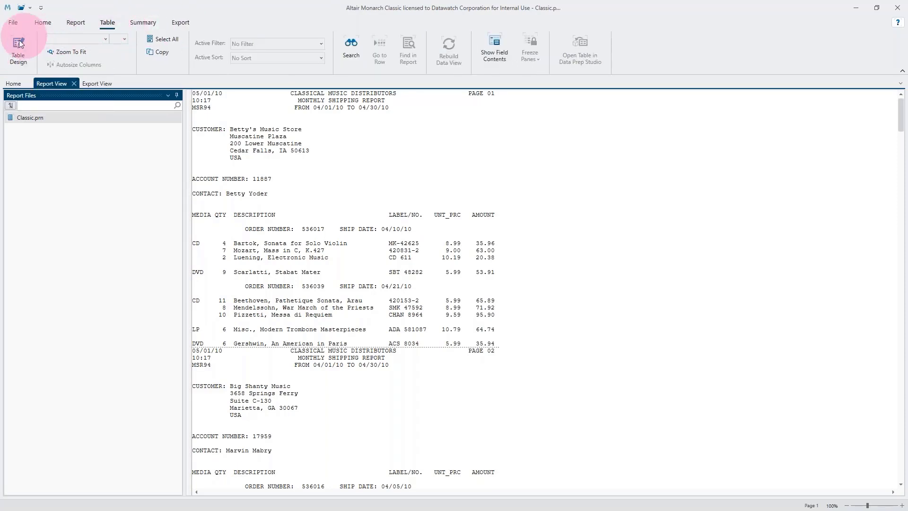
left_click(143, 22)
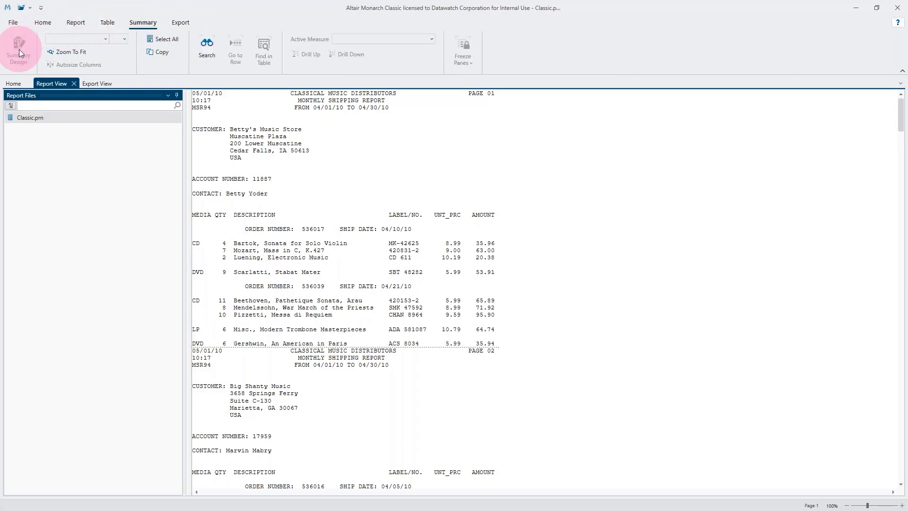
left_click(180, 22)
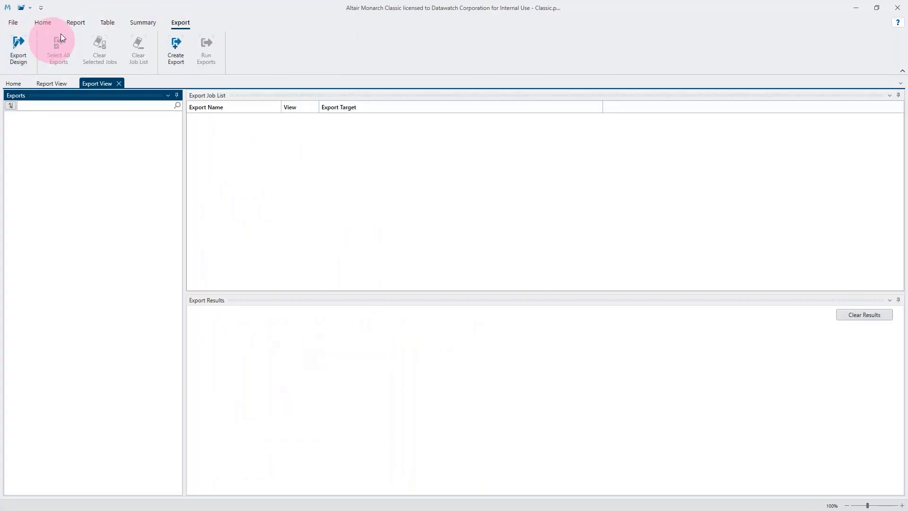
left_click(76, 24)
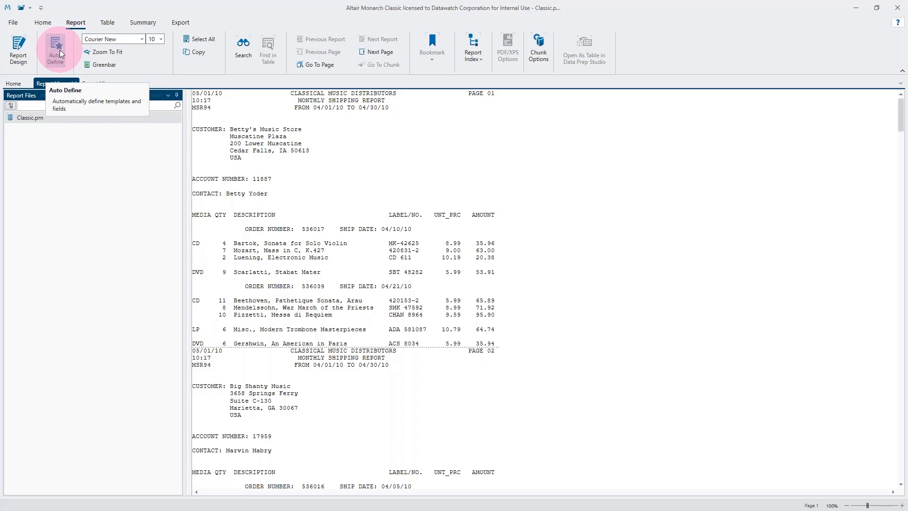
Step: Open the report design and create a Detail template from the first CD line, "Bartok, Sonata for Solo Violin"
left_click(23, 51)
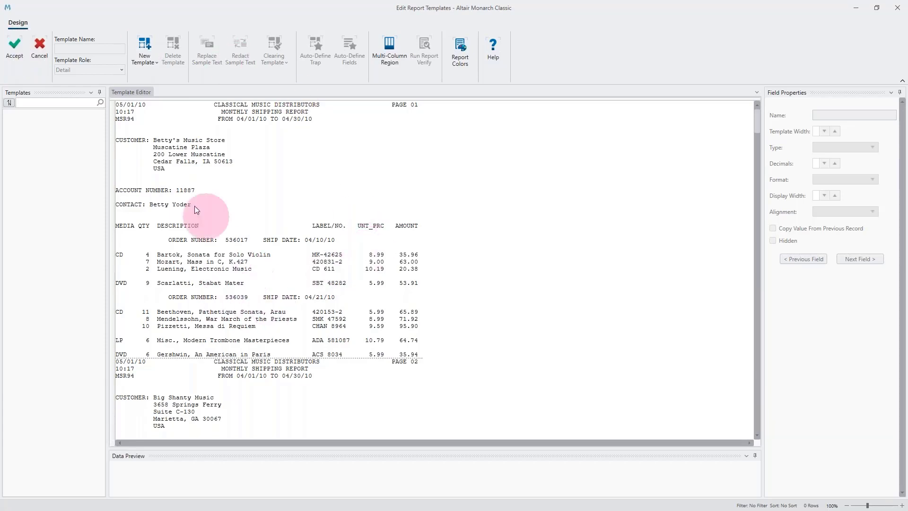
left_click(110, 255)
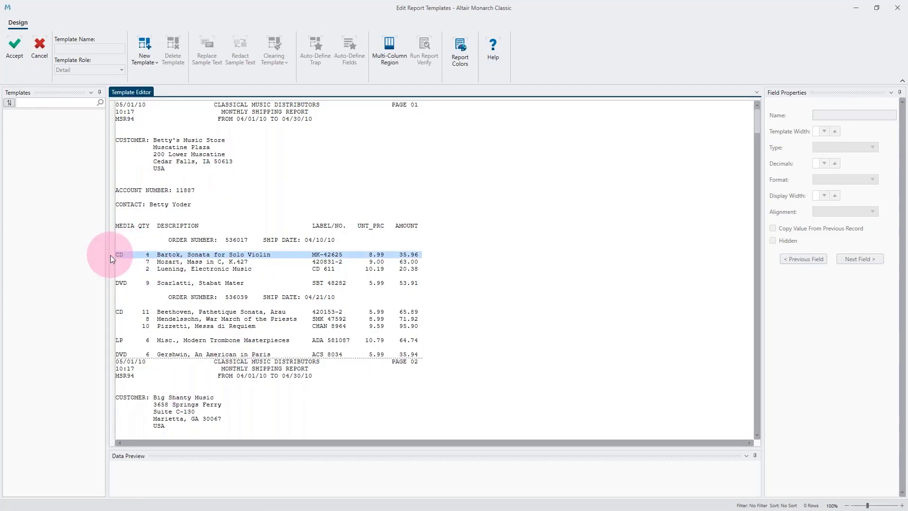
right_click(144, 259)
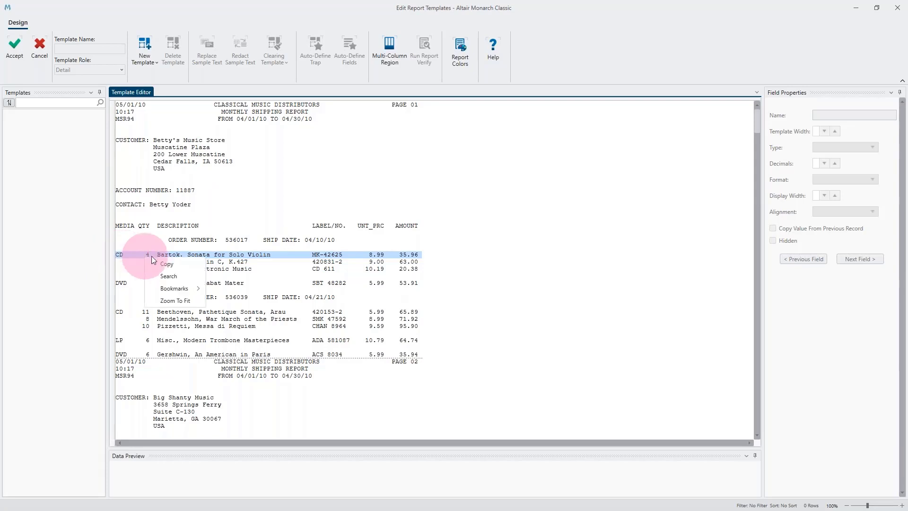
left_click(223, 254)
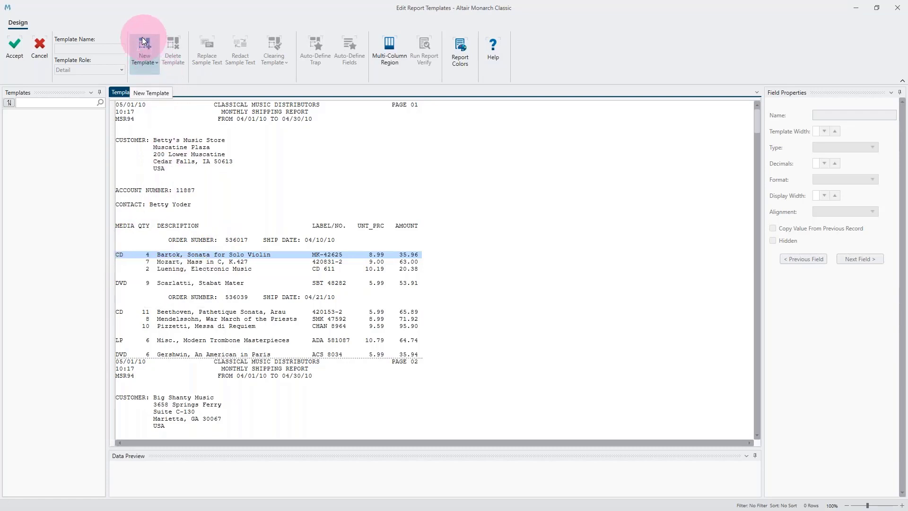
left_click(156, 64)
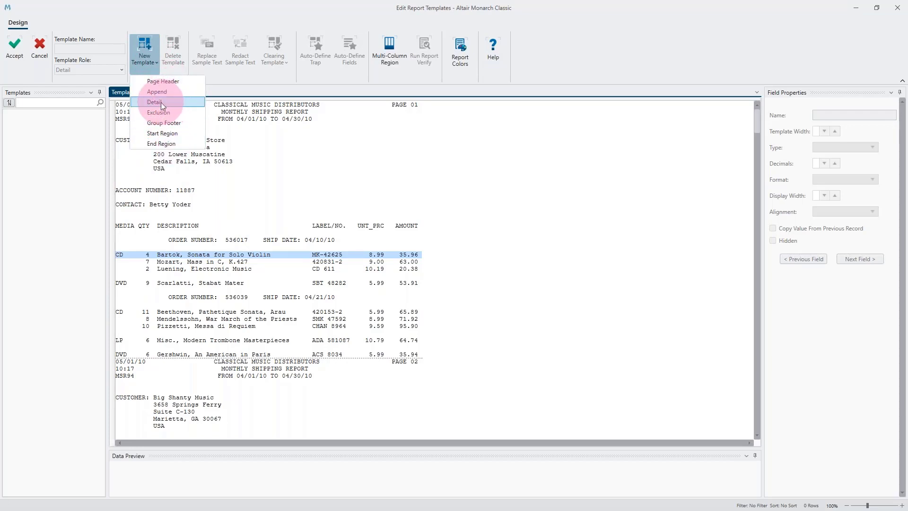
left_click(147, 103)
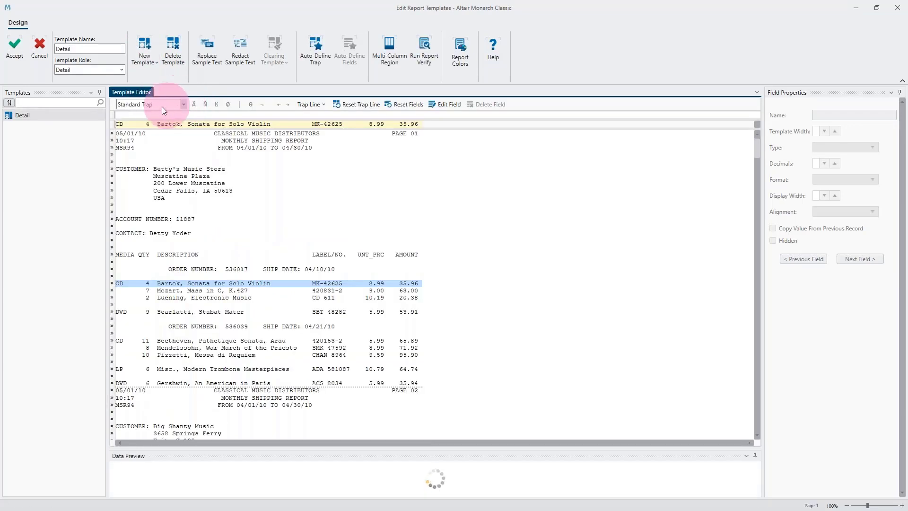
Step: Trap the Detail lines on the amount's decimal point "." and define the media, quantity, description, label number, unit price and amount fields
left_click(408, 114)
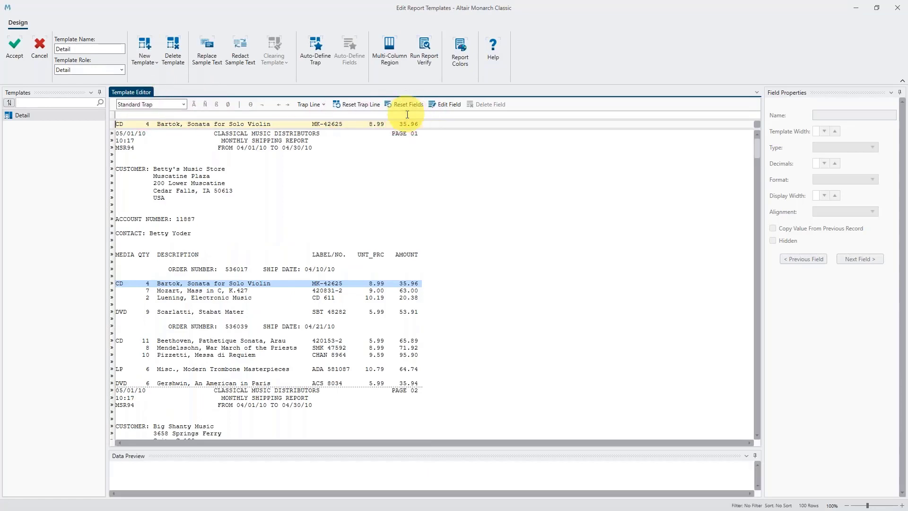
type(".")
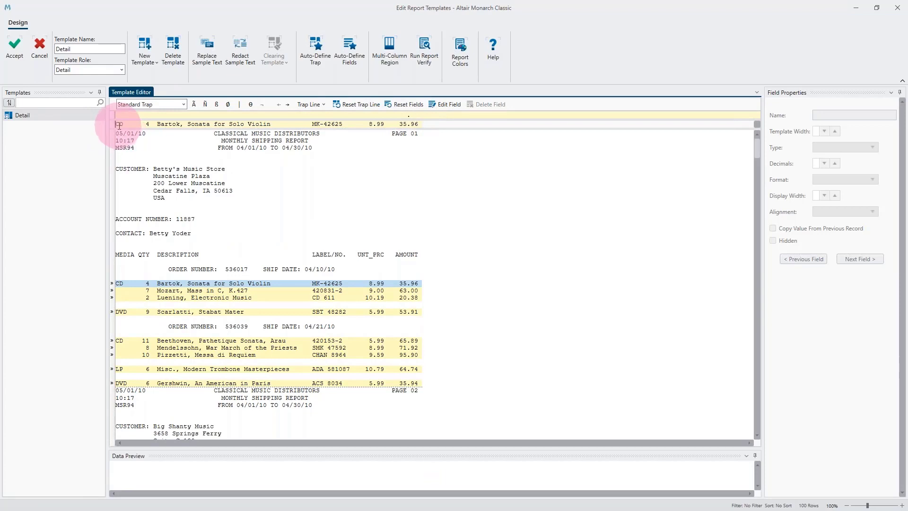
left_click_drag(117, 125, 418, 124)
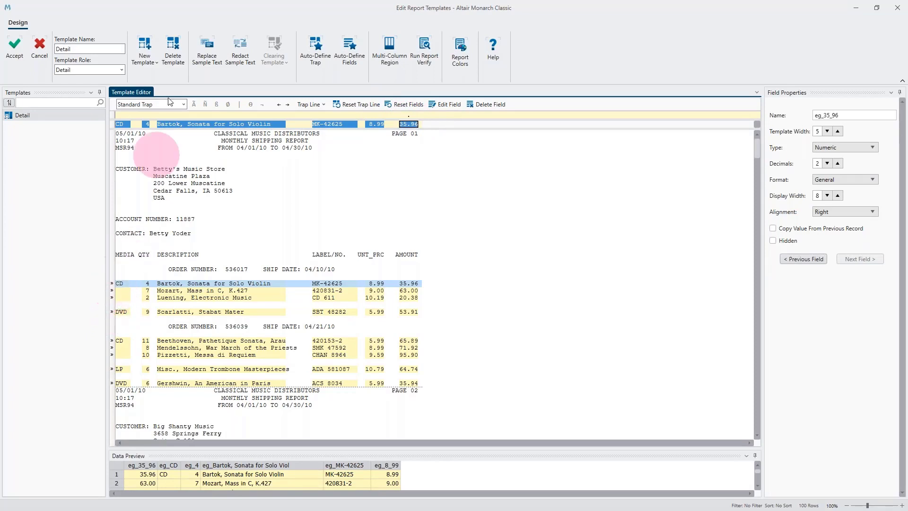
Step: Examine the remaining template types and the amount field's properties, including its name and the available data types
left_click(151, 68)
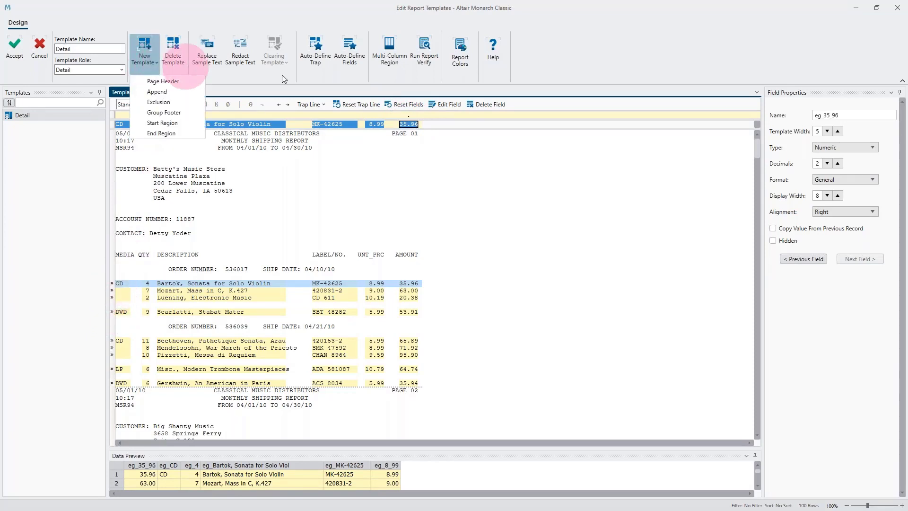
left_click(410, 114)
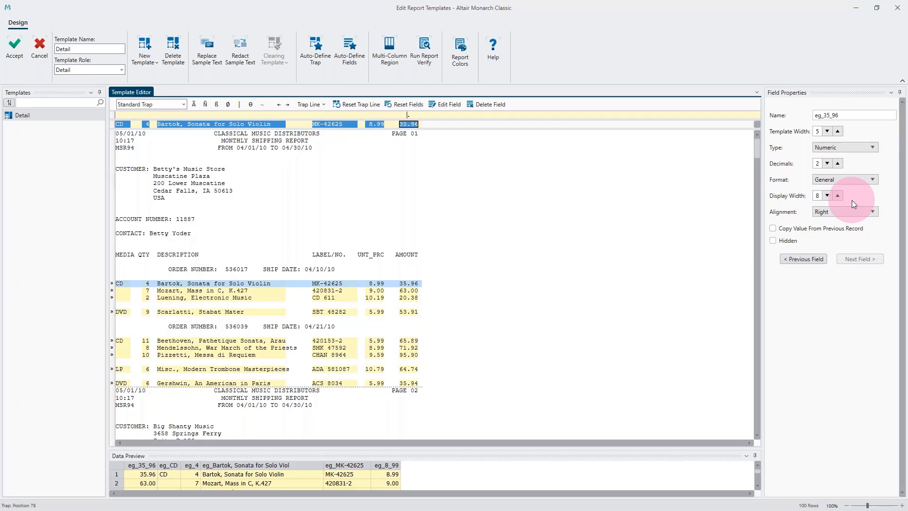
left_click(879, 116)
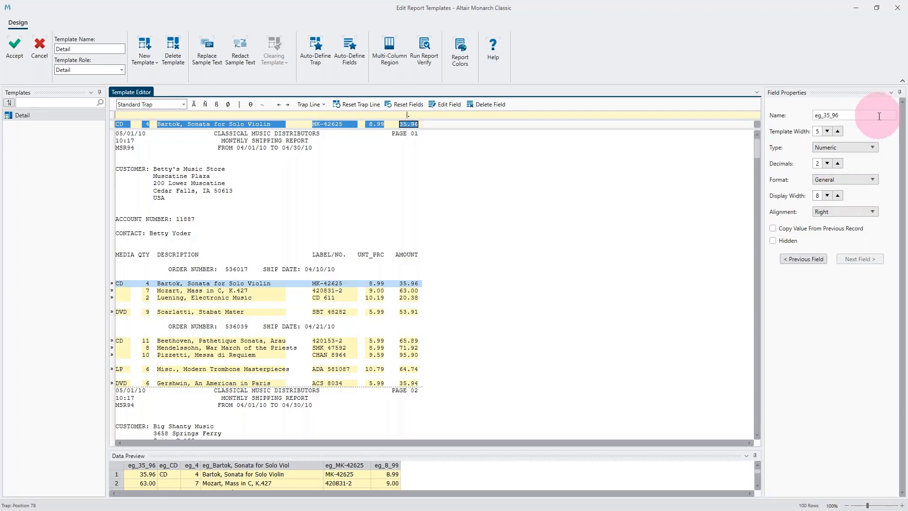
left_click(872, 147)
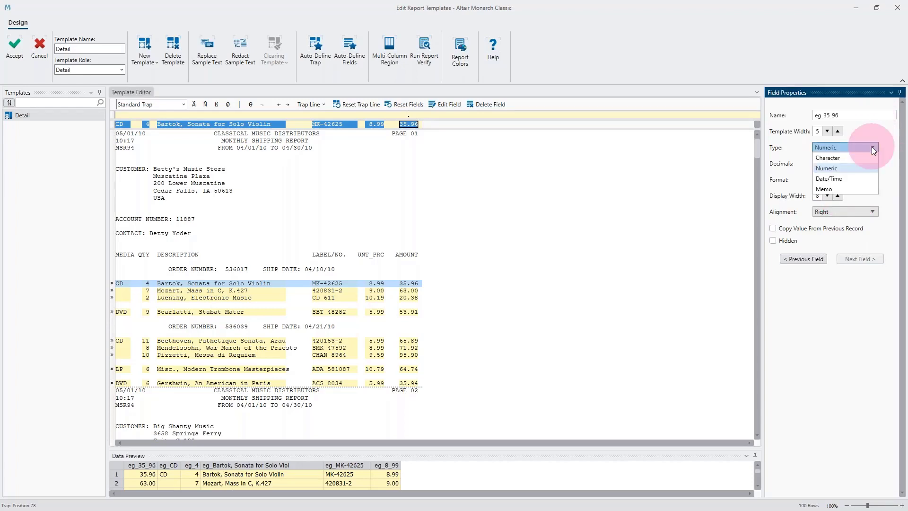
left_click(858, 115)
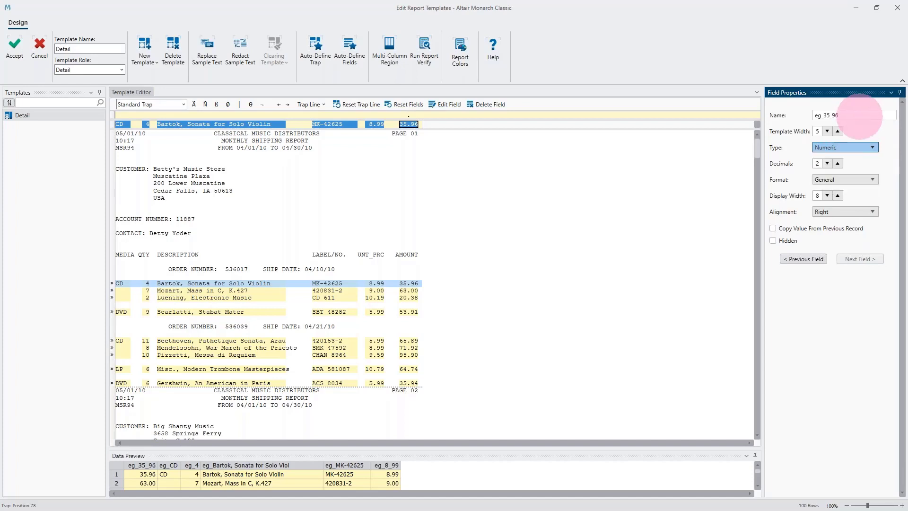
left_click(860, 115)
left_click(814, 116)
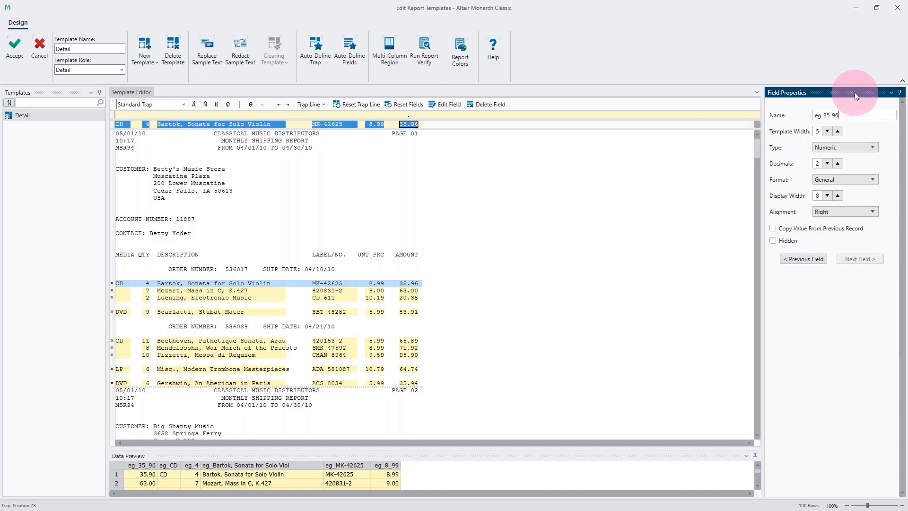
Step: Create an Append template from the first CUSTOMER line, trap it with "customer", and define the customer name as its field
left_click(113, 169)
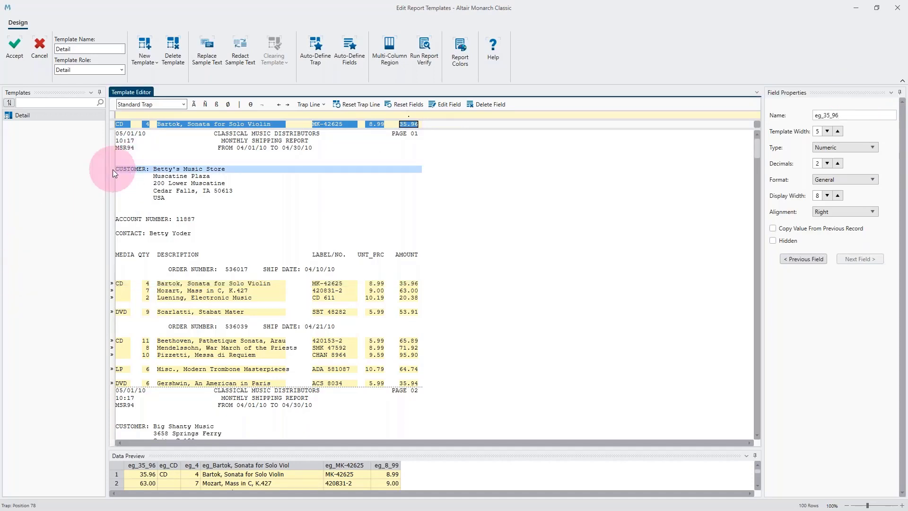
left_click(147, 62)
left_click(157, 91)
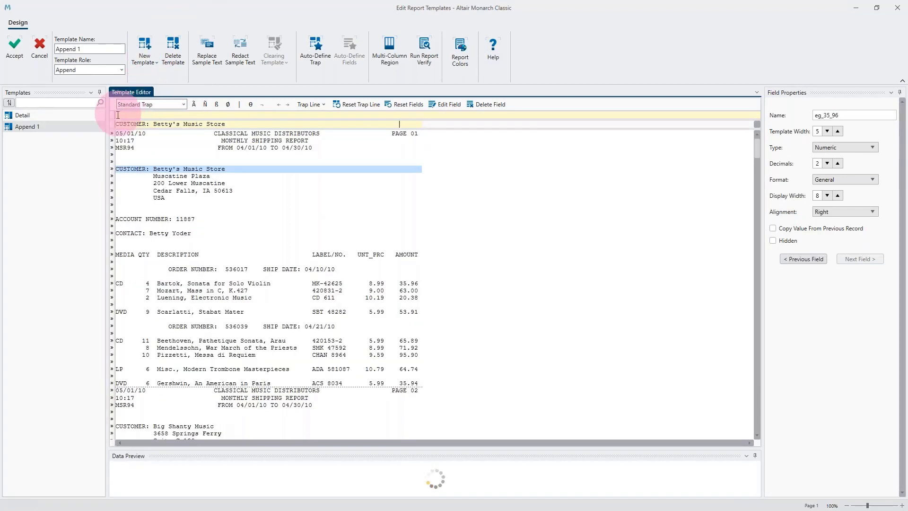
type("c")
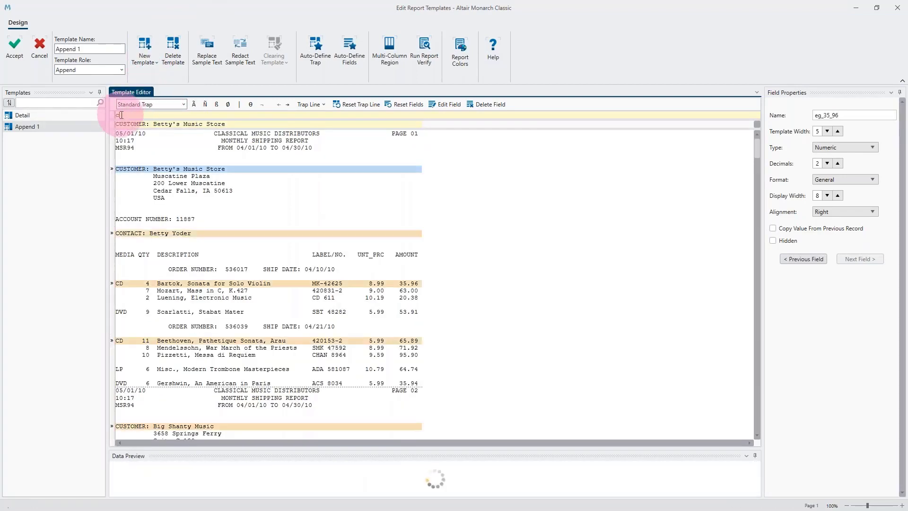
type("ustomer")
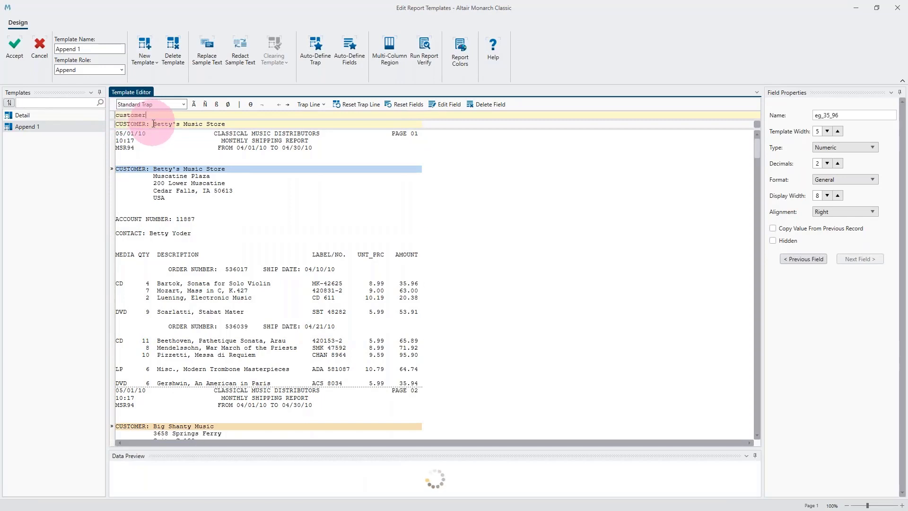
left_click_drag(153, 124, 315, 123)
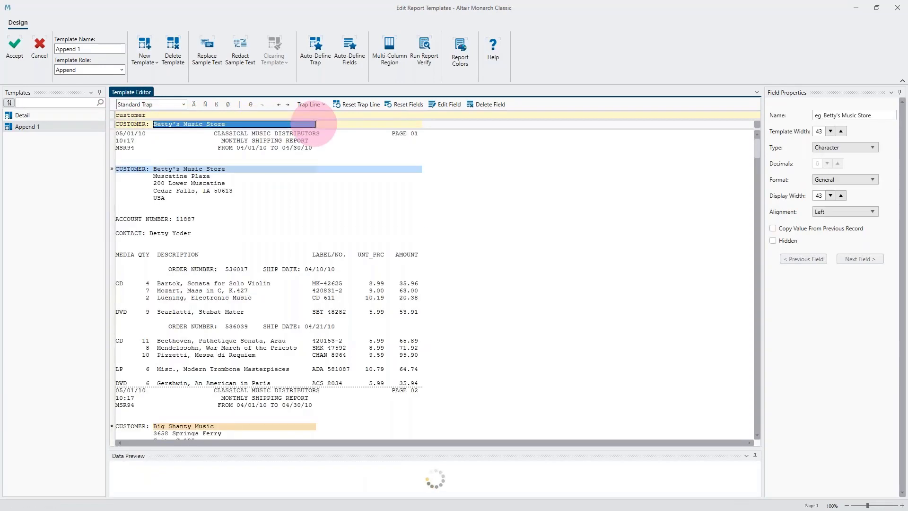
Step: Set the customer field to end on 1 blank field value so it covers the address block, and accept the report design
left_click(277, 193)
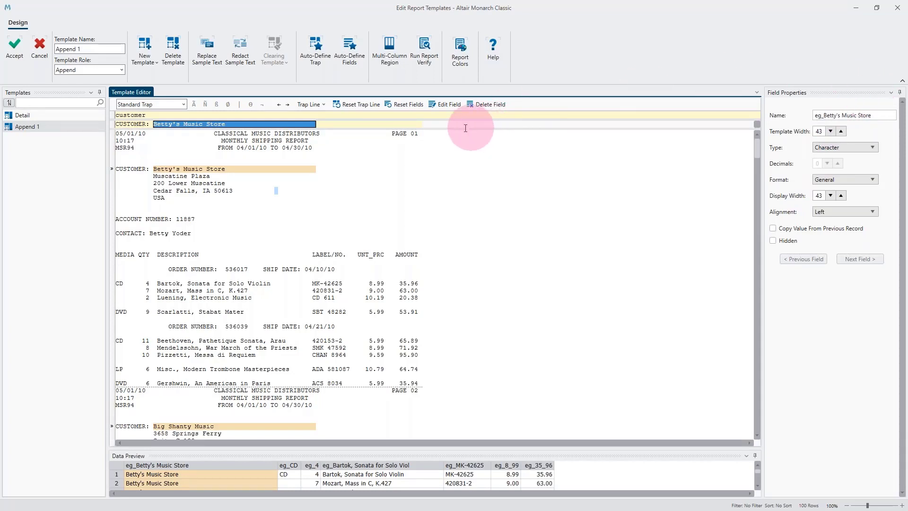
left_click(450, 104)
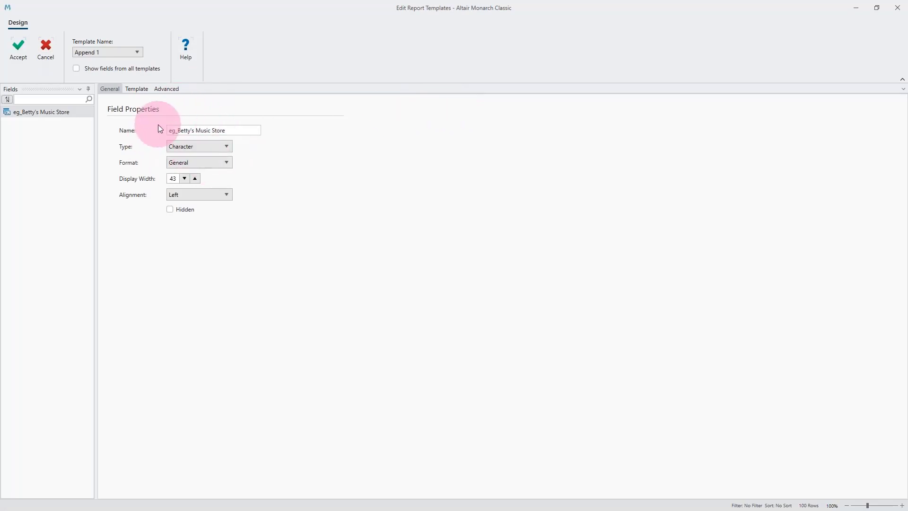
left_click_drag(227, 130, 136, 136)
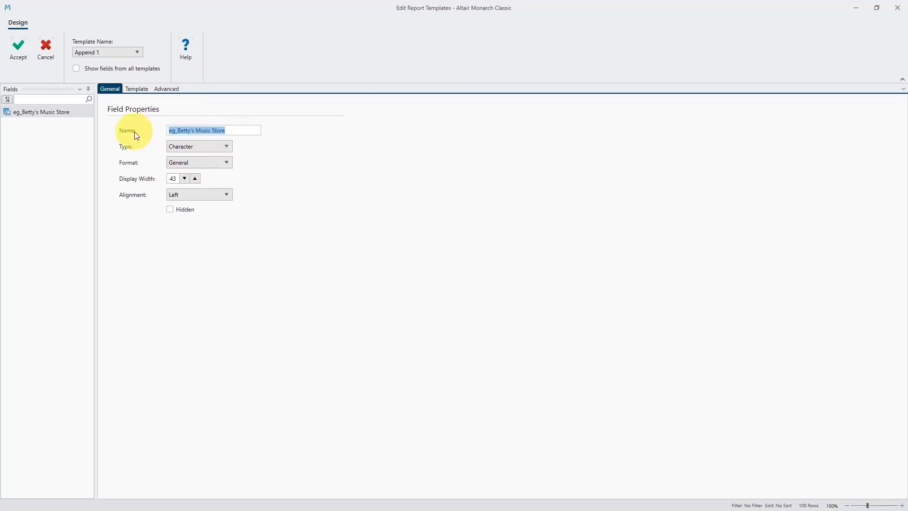
left_click(143, 88)
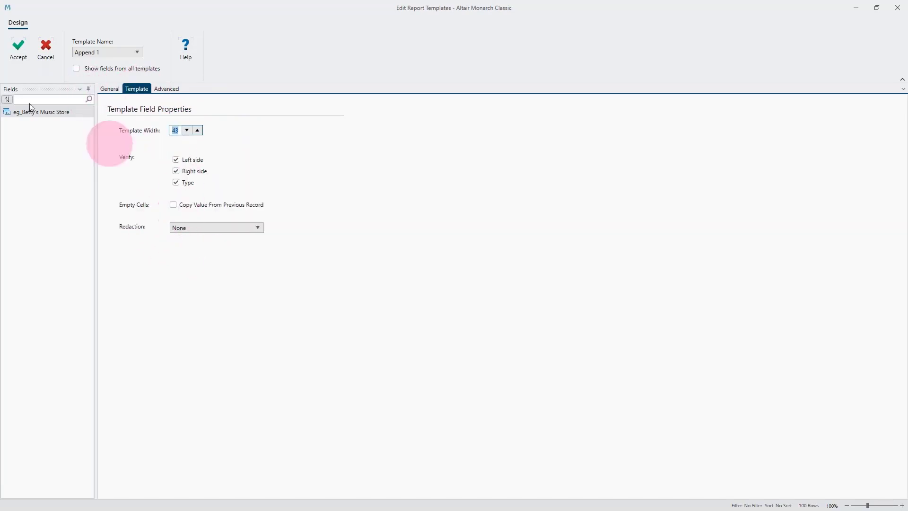
left_click(162, 89)
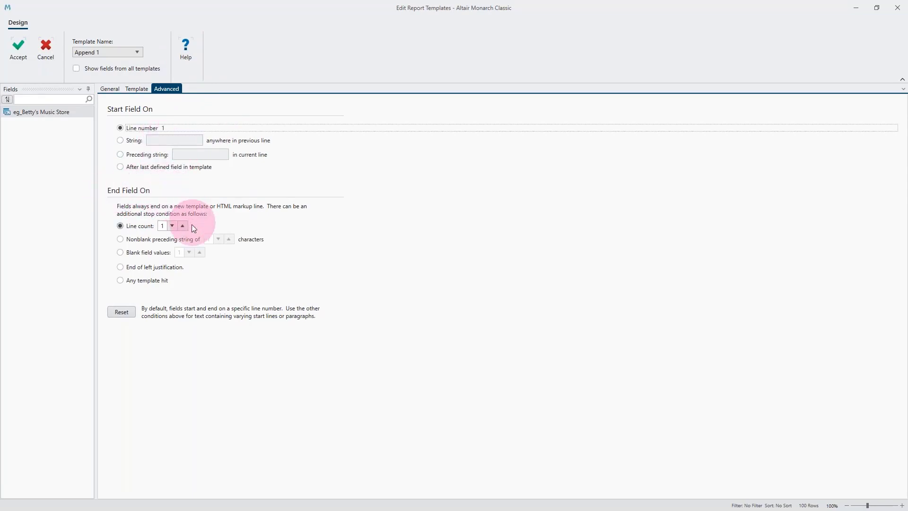
left_click(120, 252)
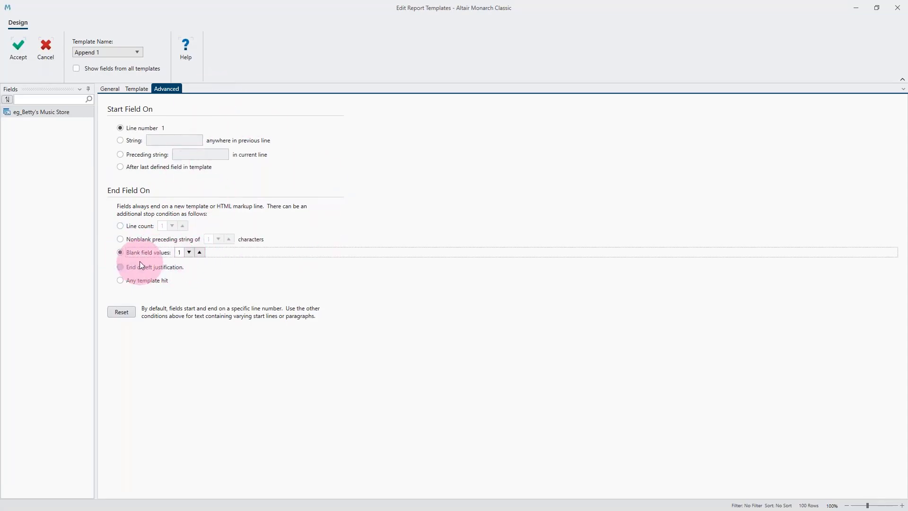
left_click(19, 49)
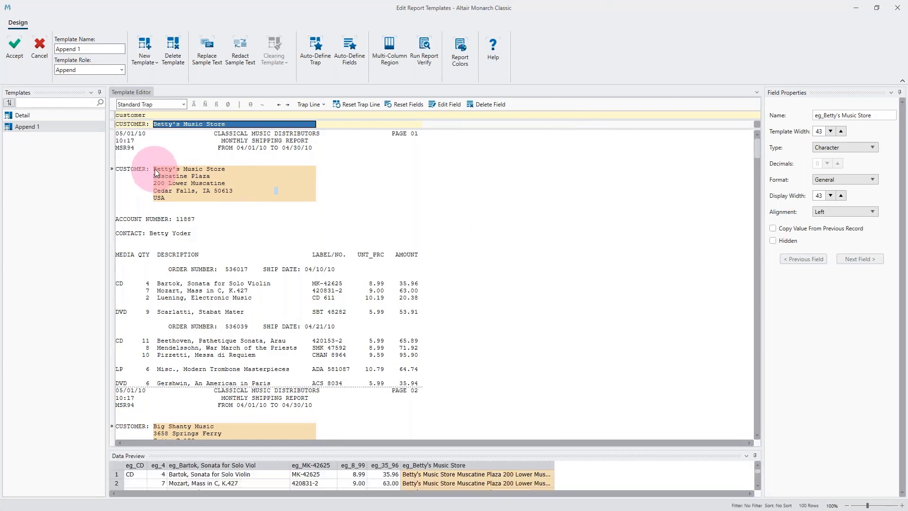
left_click_drag(154, 171, 316, 199)
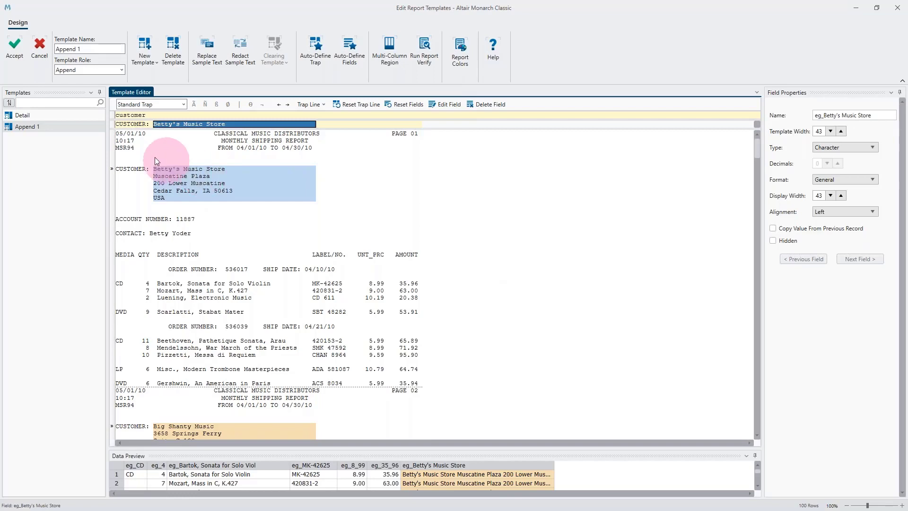
left_click(15, 55)
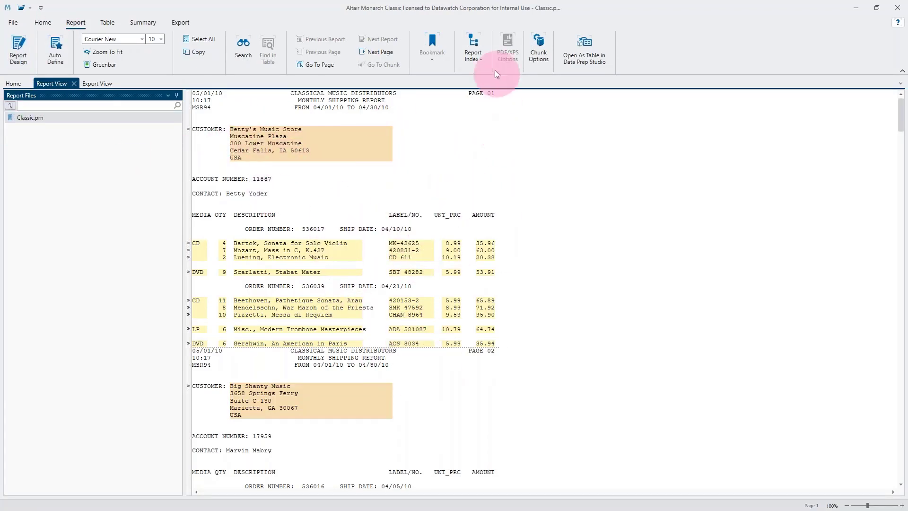
Step: Look through the extracted data in the Table view and the commands of the Summary, Export and Report views
left_click(108, 23)
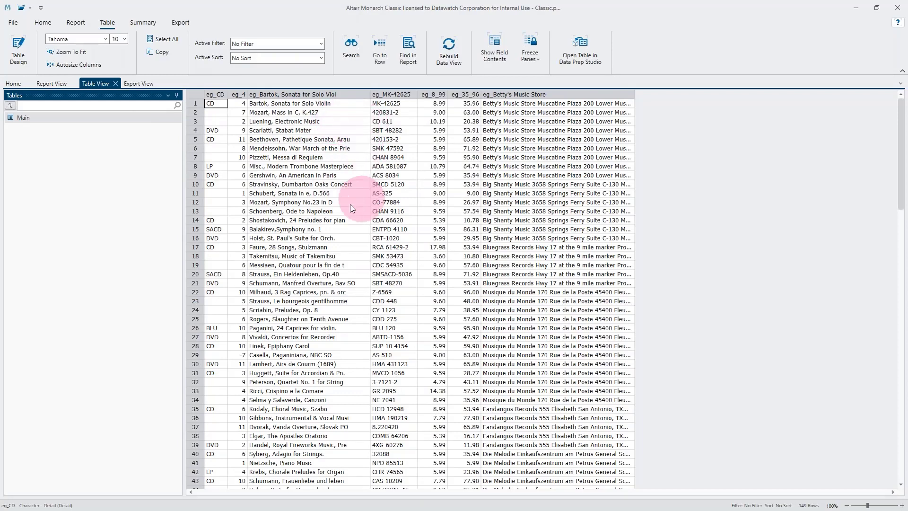
left_click(142, 23)
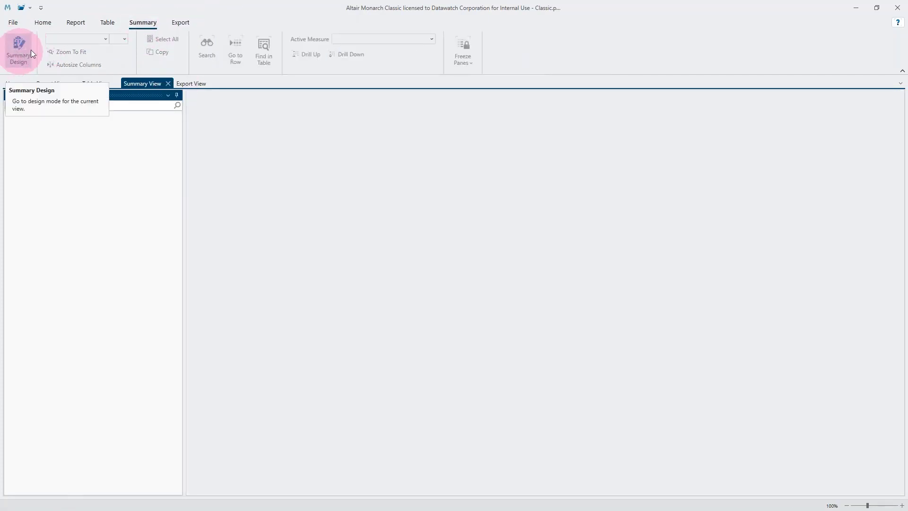
left_click(179, 23)
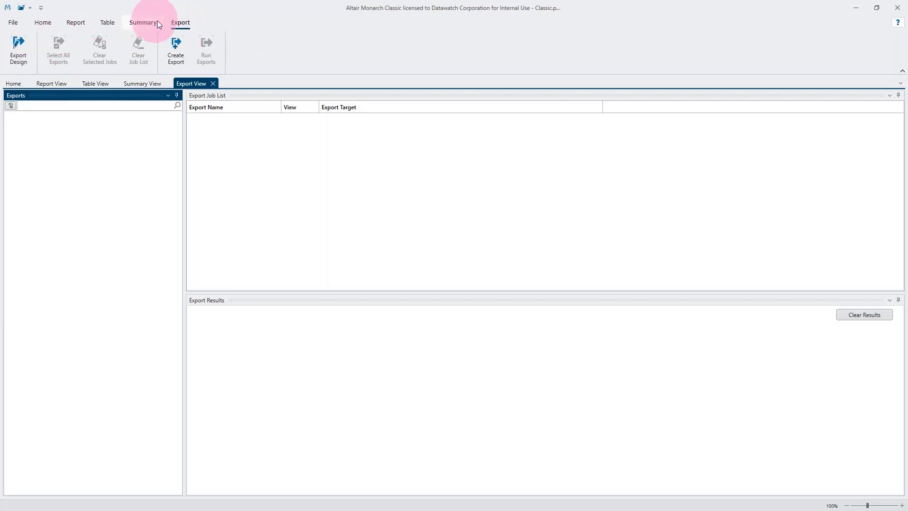
left_click(75, 23)
left_click(106, 21)
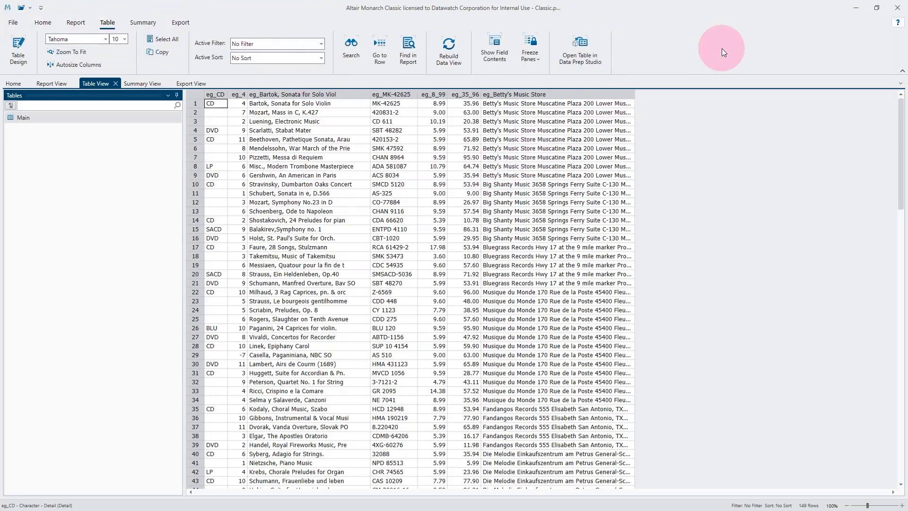
left_click(182, 22)
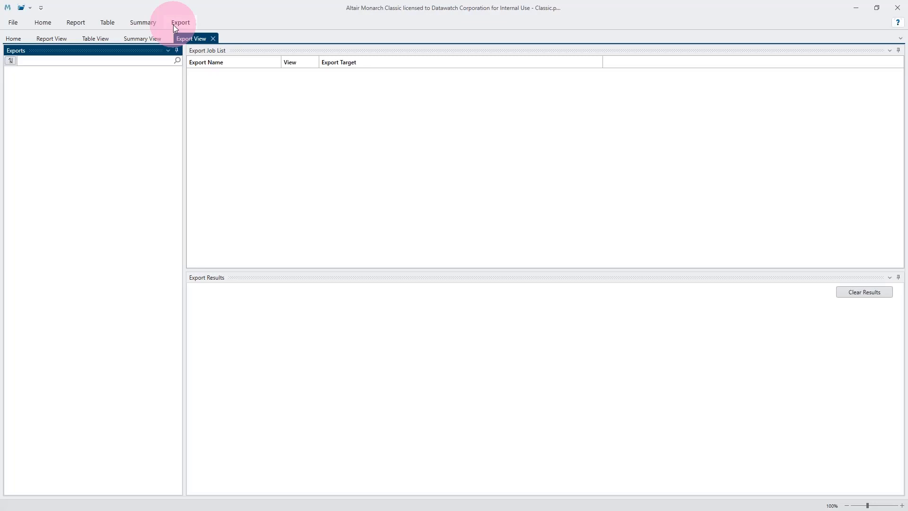
left_click(143, 23)
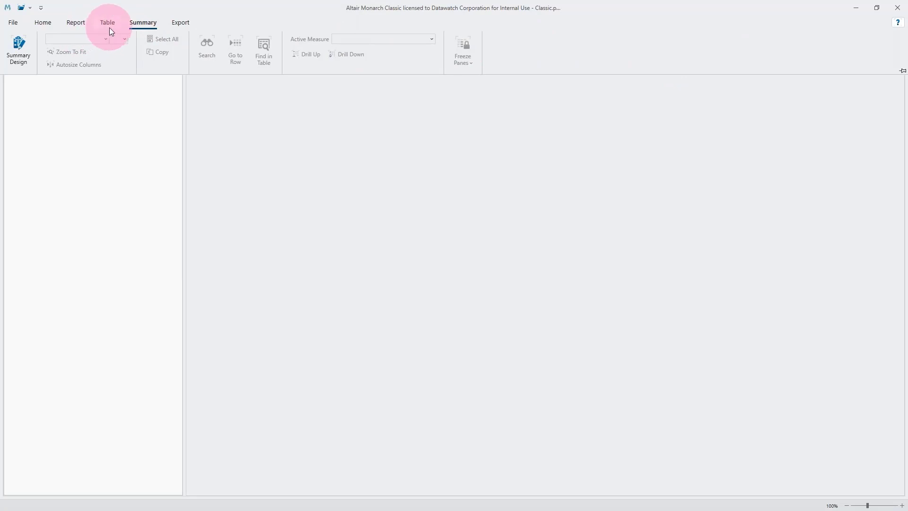
Step: Restore the ribbon so that its commands stay expanded while the Table view is open
left_click(150, 213)
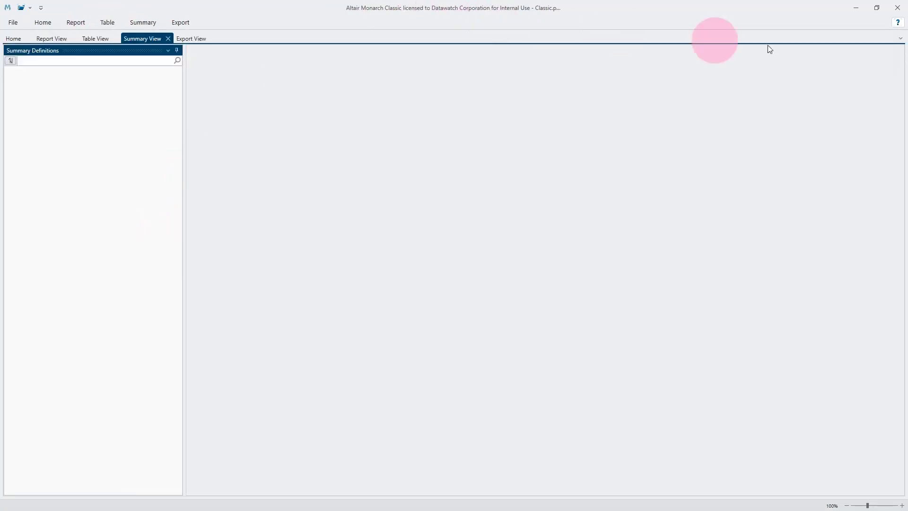
left_click(900, 38)
left_click(700, 64)
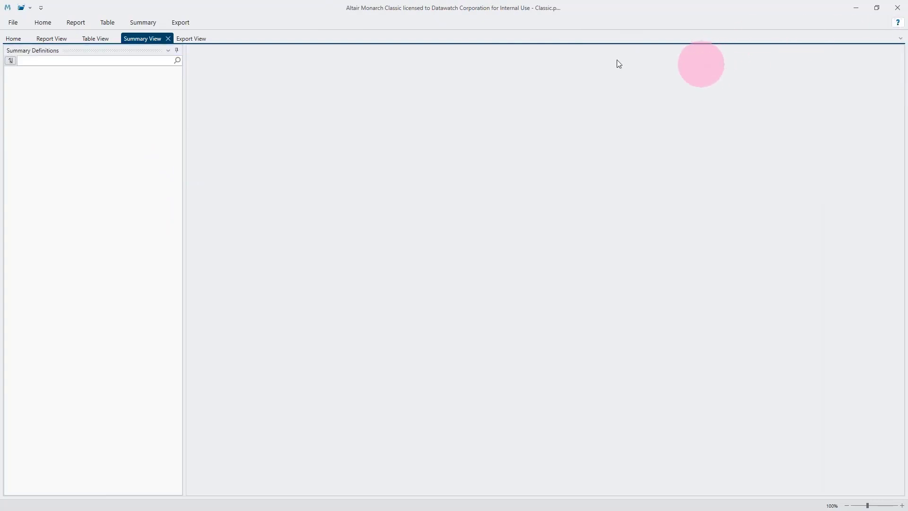
left_click(107, 22)
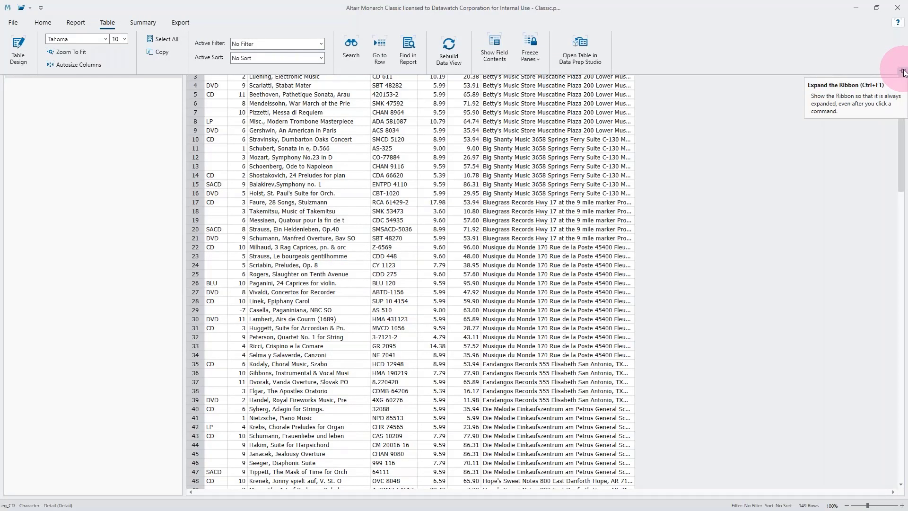
double_click(111, 25)
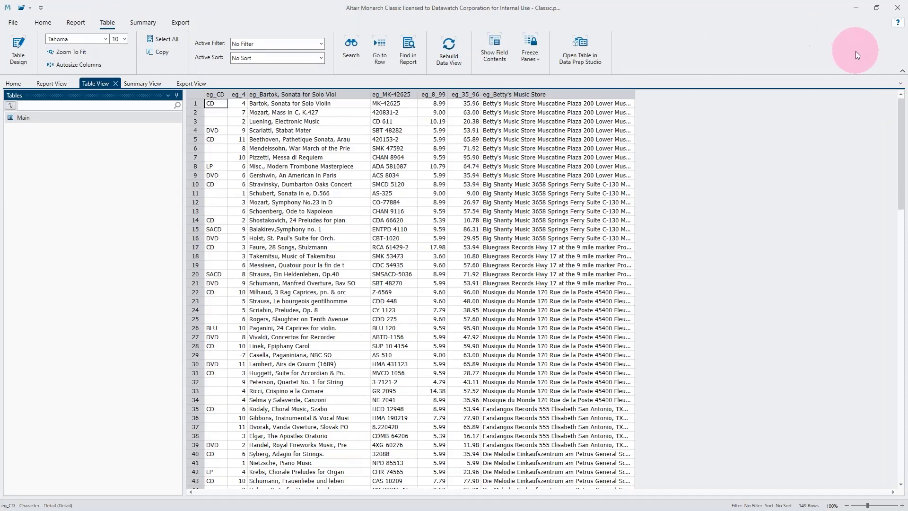
Step: Switch between the Summary, Table and Report views to compare the ribbon commands of each
left_click(141, 23)
left_click(117, 24)
left_click(77, 24)
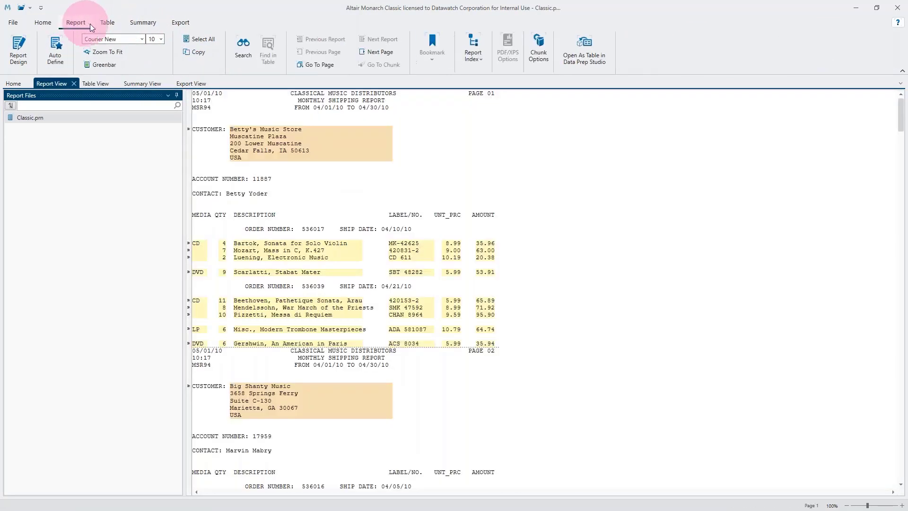
left_click(115, 24)
left_click(147, 21)
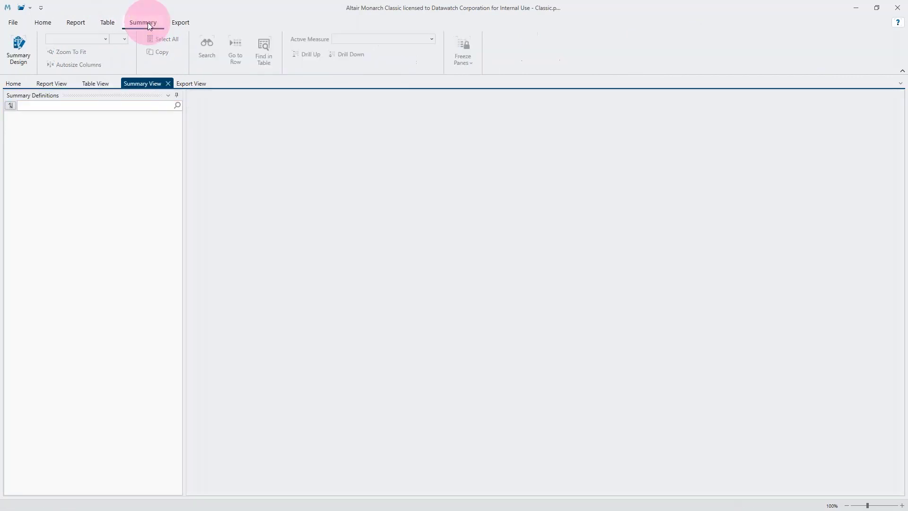
Step: Collapse the ribbon from the Table view, and restore it so that it stays expanded
double_click(109, 22)
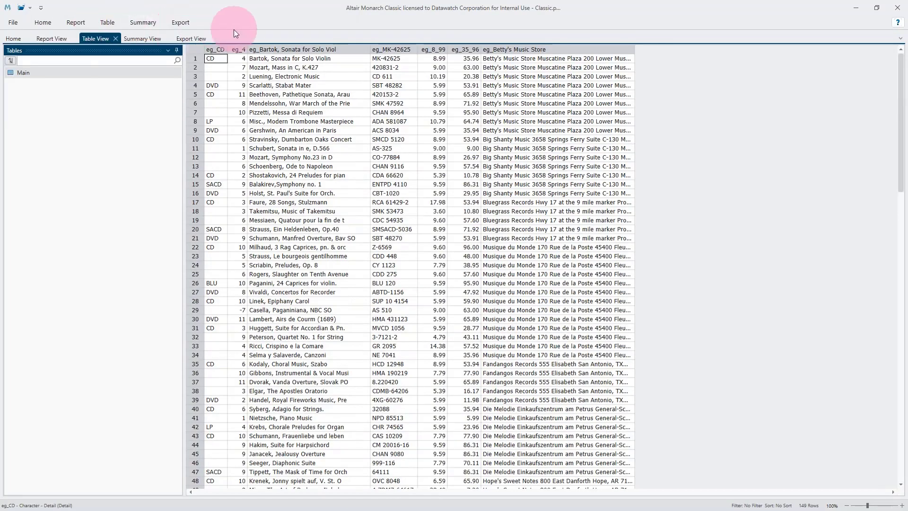
left_click(143, 22)
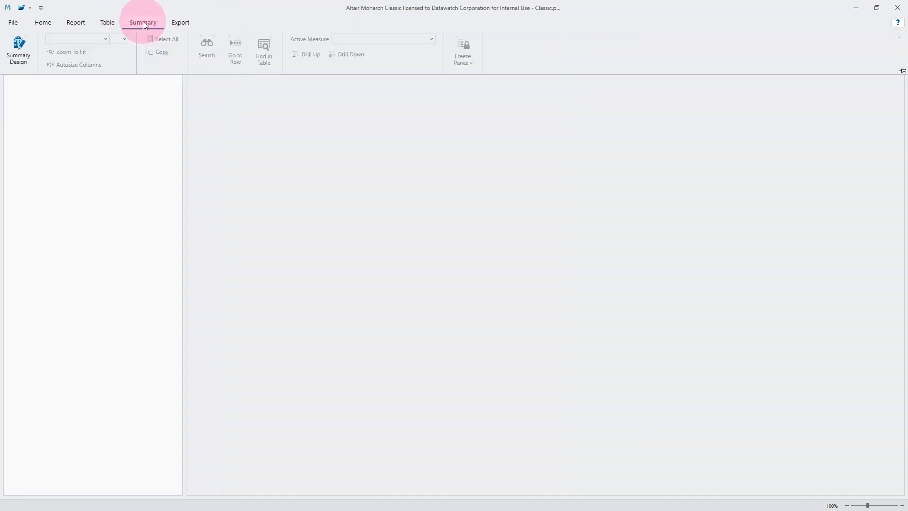
left_click(111, 25)
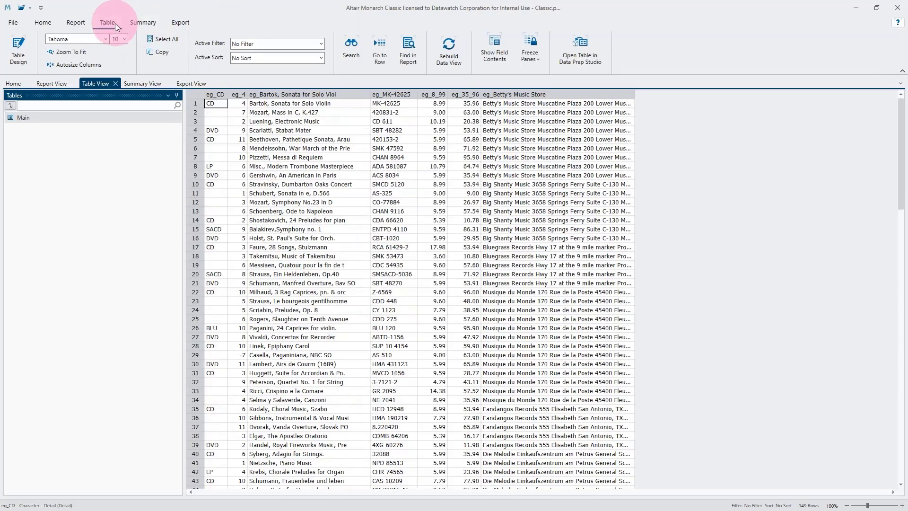
Step: Add ClassJan.prn, ClassMar.prn and ClassFeb.prn to the Report view, retaining the current reports and the current model
left_click(76, 23)
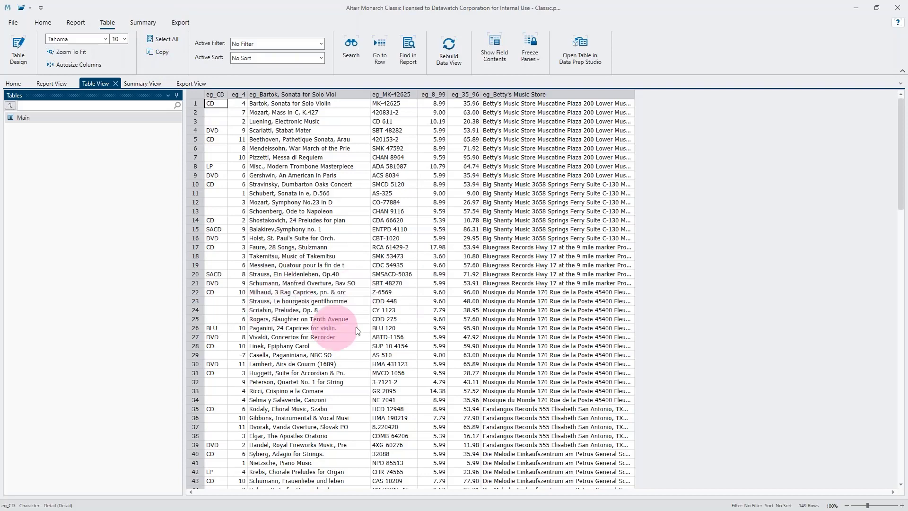
left_click(80, 27)
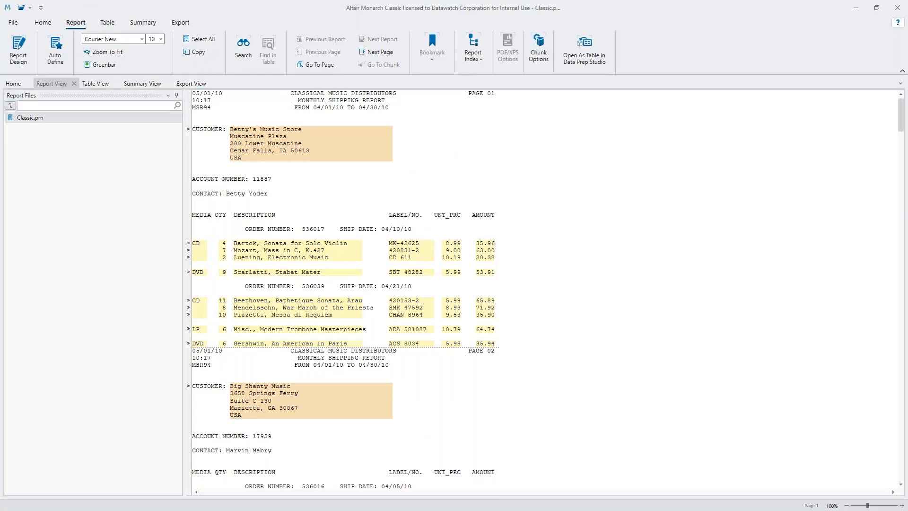
left_click_drag(1, 414, 112, 296)
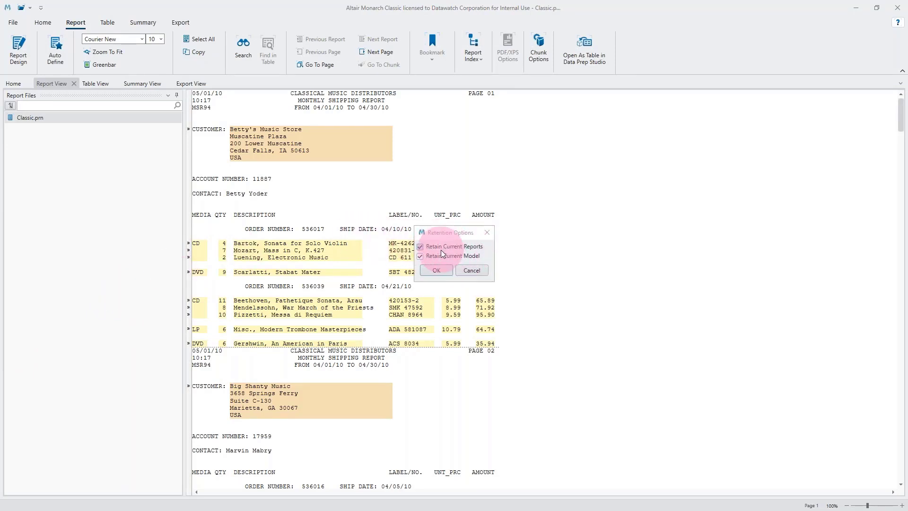
left_click(439, 270)
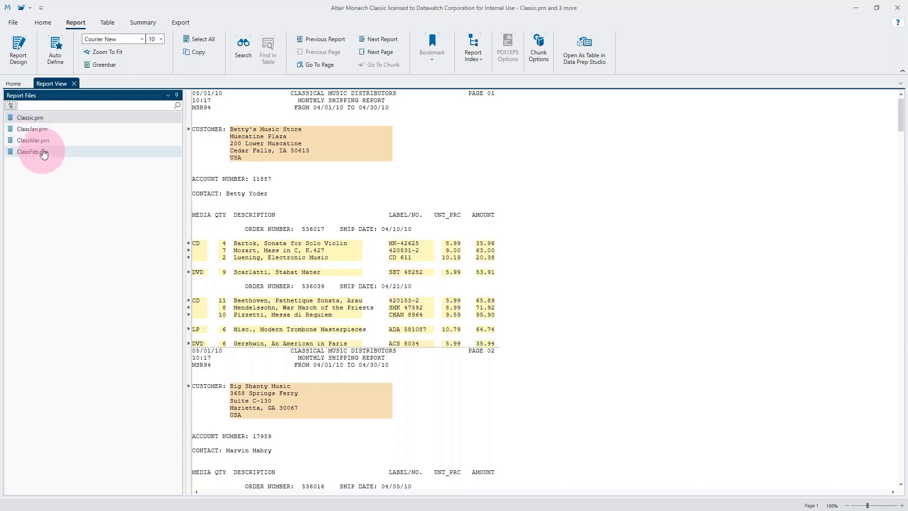
Step: Look through the combined table and find the "Hanson, Lament for Beowulf" row 249 in its source report
left_click(108, 23)
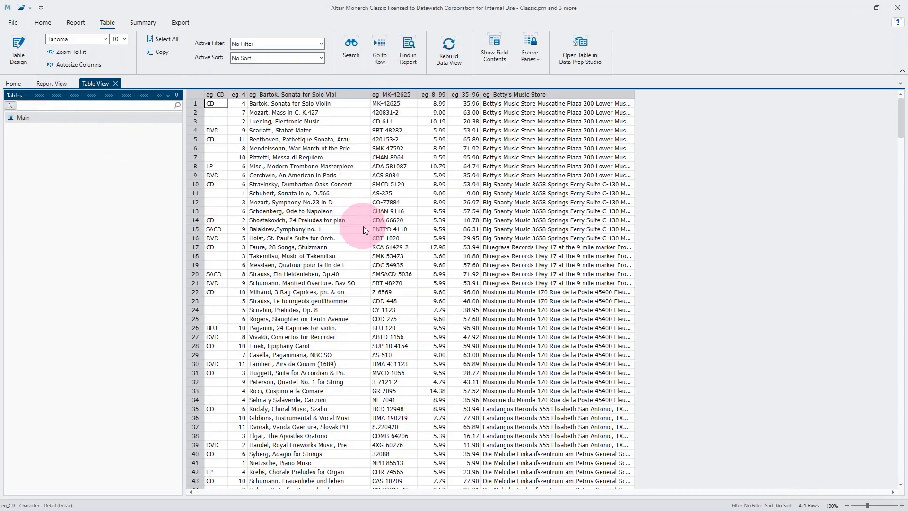
scroll(573, 237, "down", 20)
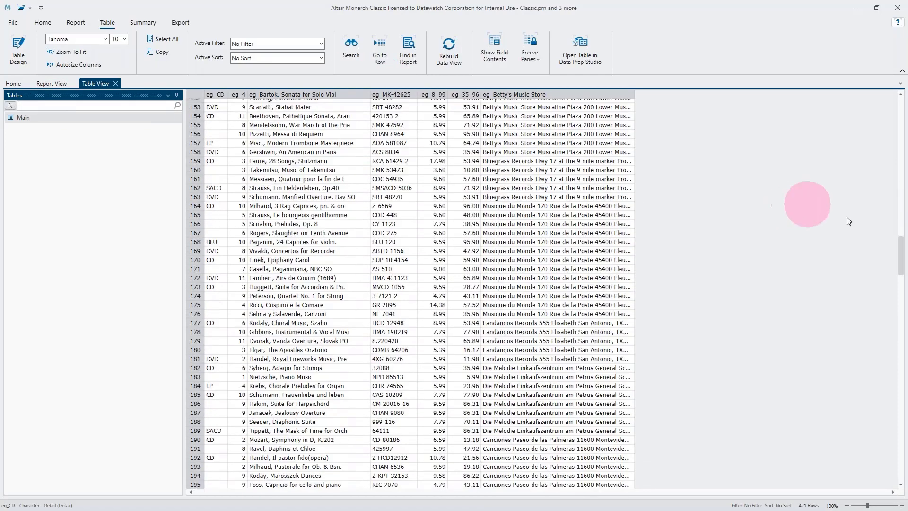
left_click_drag(897, 259, 901, 330)
left_click(199, 351)
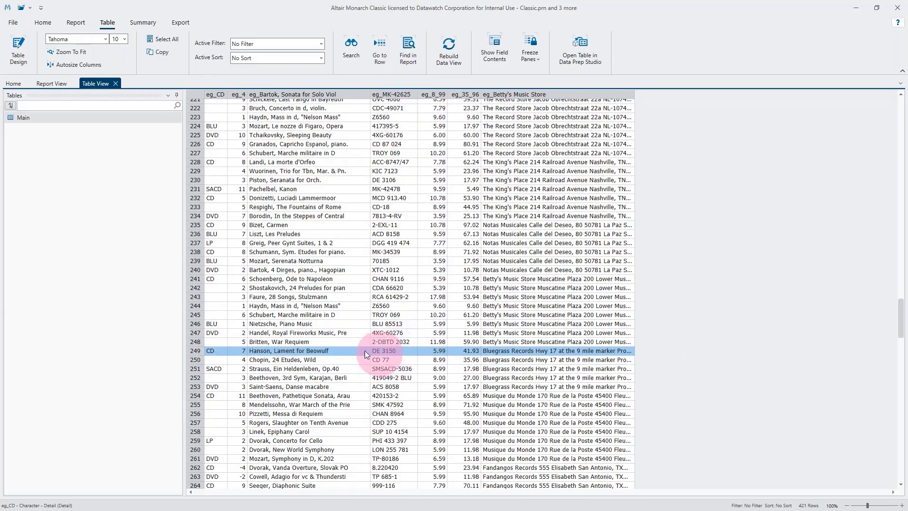
right_click(330, 351)
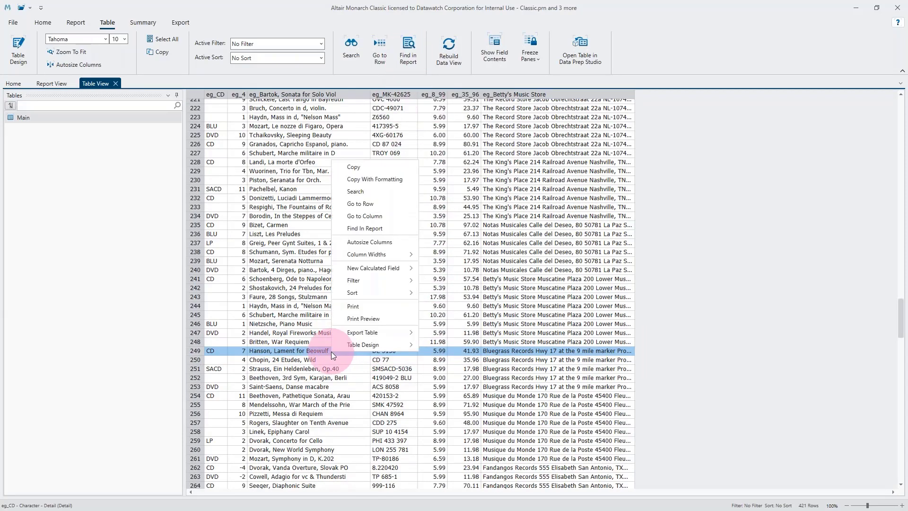
left_click(382, 228)
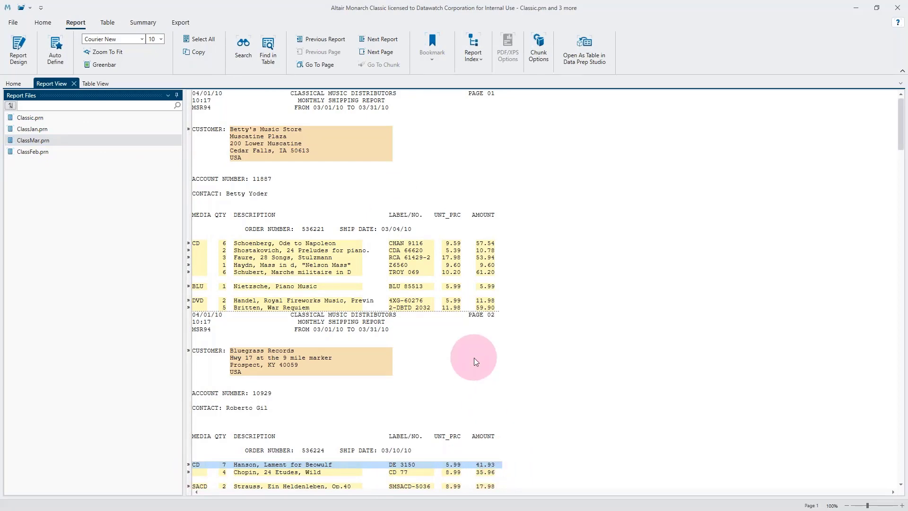
scroll(473, 358, "down", 7)
scroll(473, 358, "up", 7)
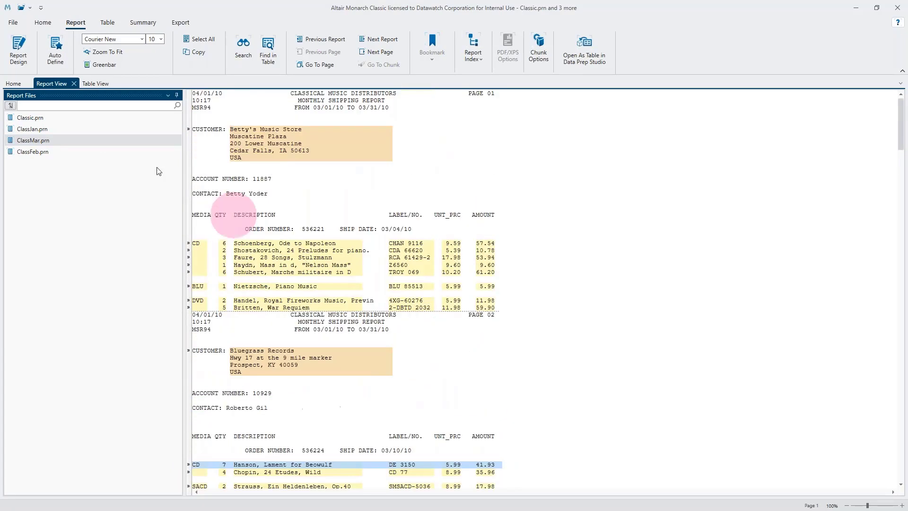
left_click(39, 133)
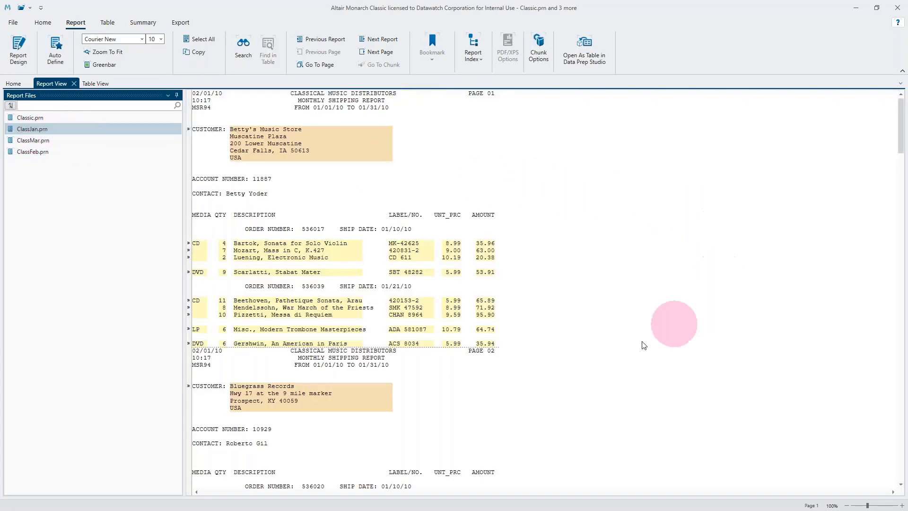
scroll(560, 348, "down", 7)
scroll(425, 315, "down", 9)
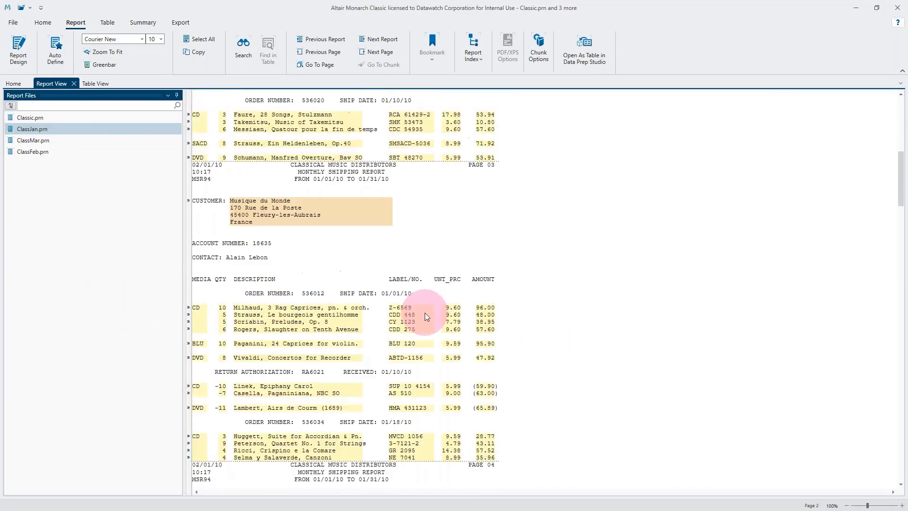
left_click(194, 390)
left_click(293, 387)
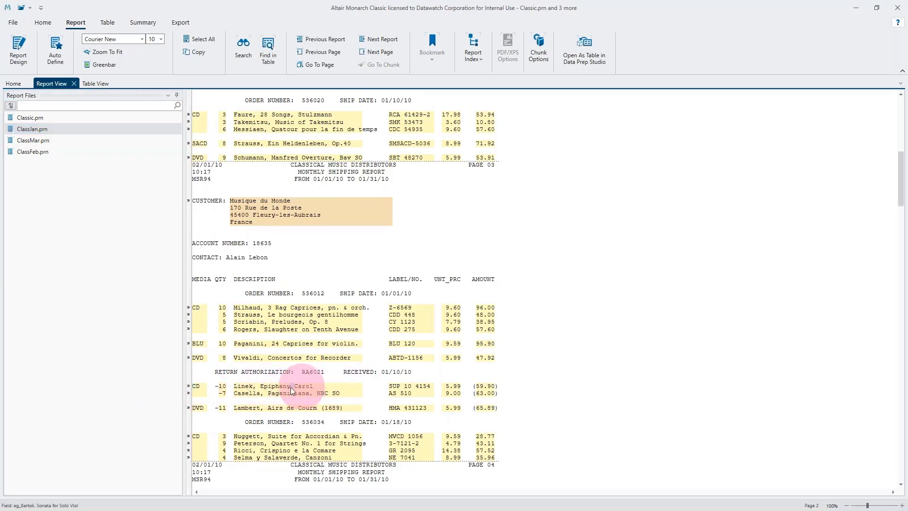
left_click_drag(241, 387, 367, 384)
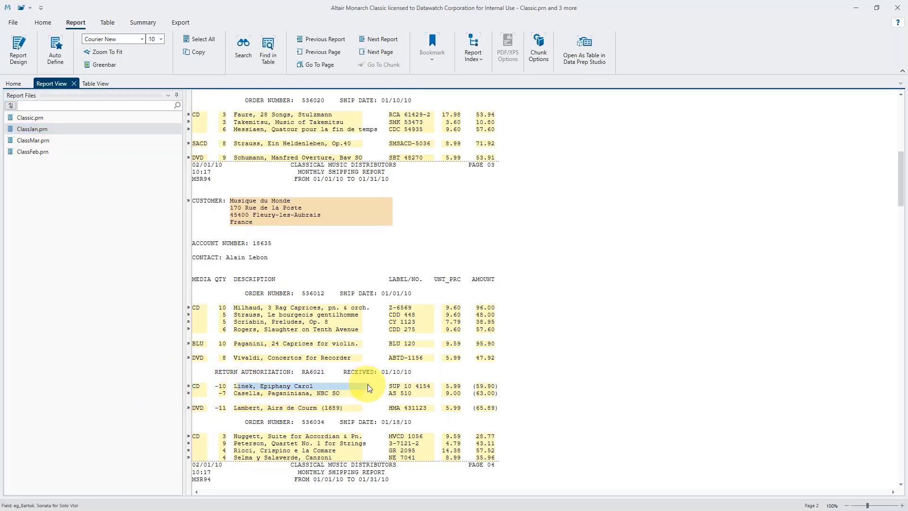
left_click(287, 386)
right_click(288, 386)
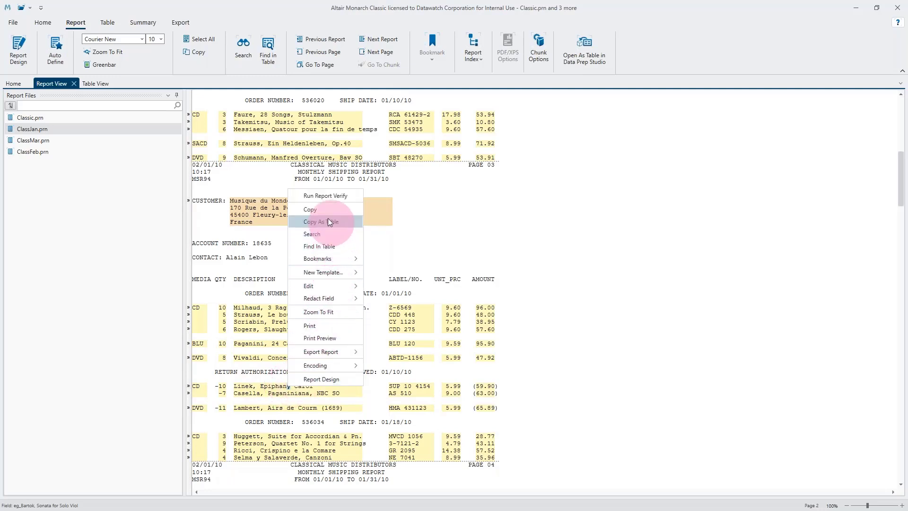
left_click(272, 53)
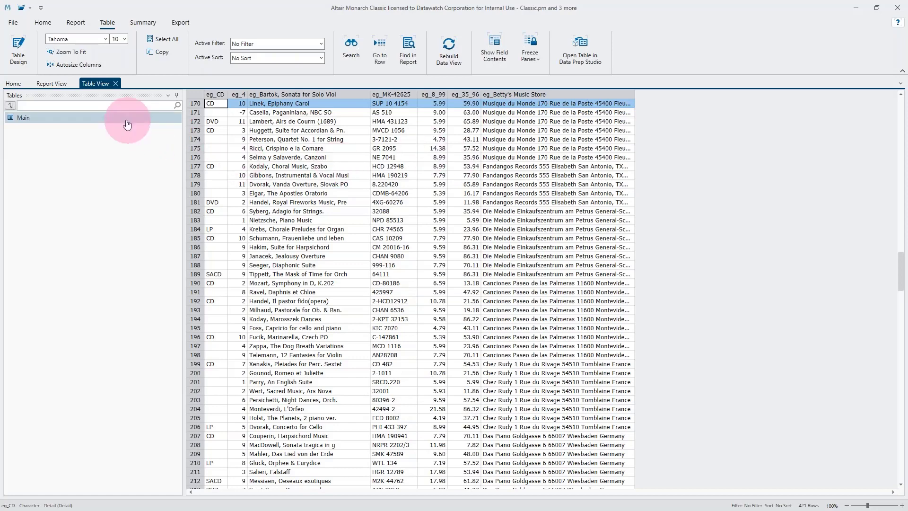
left_click(52, 117)
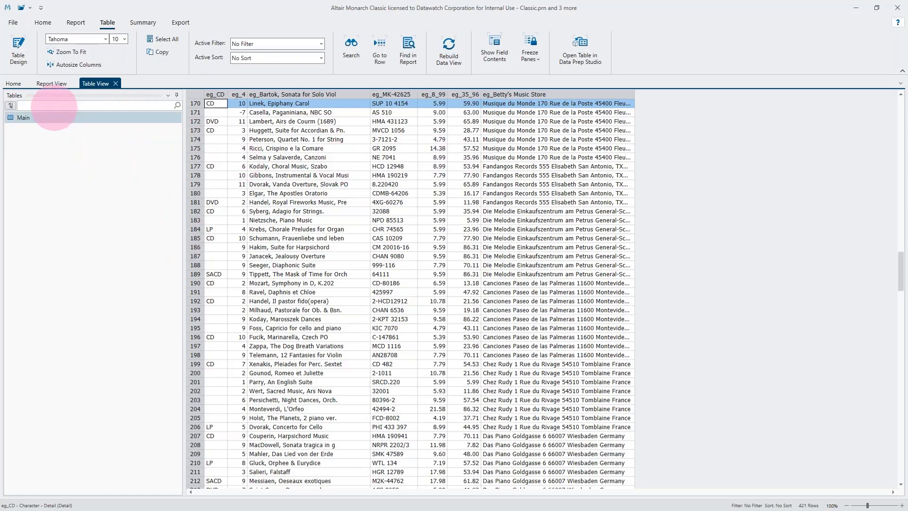
Step: Undock the Table view into a floating window, and dock it side by side to the right of the Report view
left_click(39, 82)
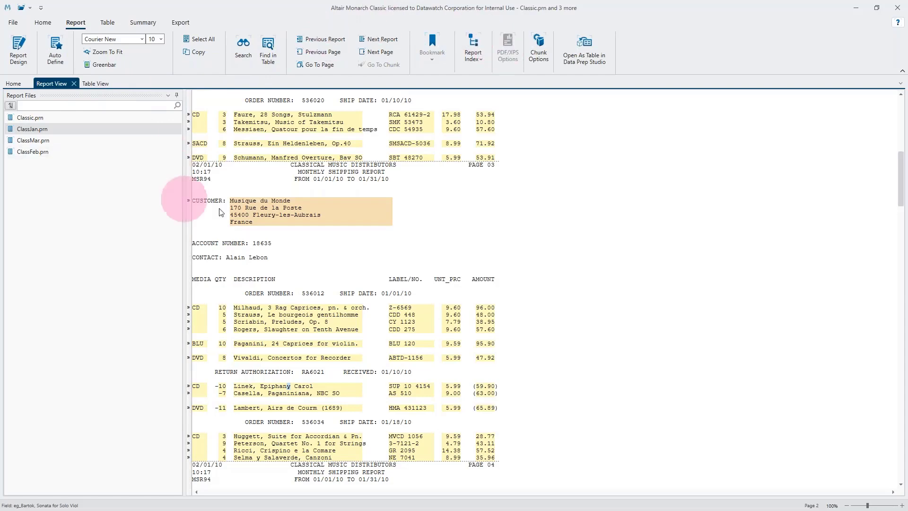
left_click(95, 85)
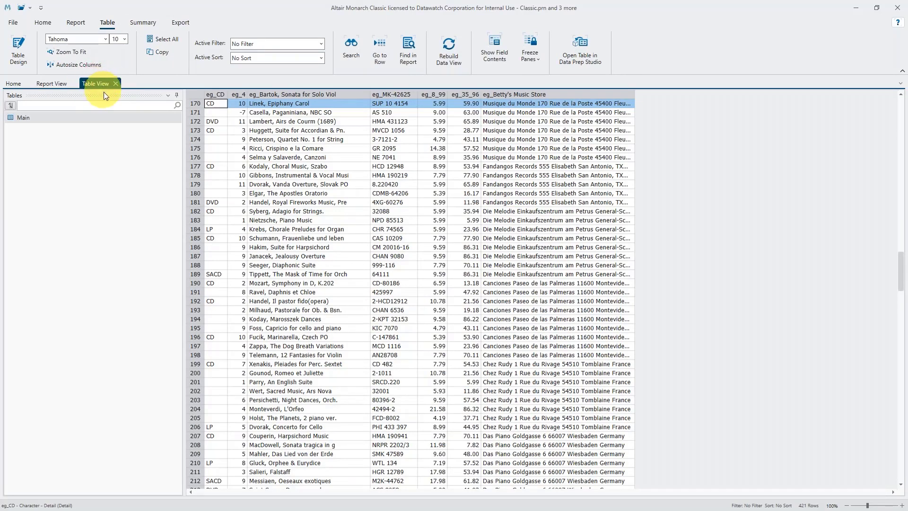
left_click_drag(126, 109, 255, 151)
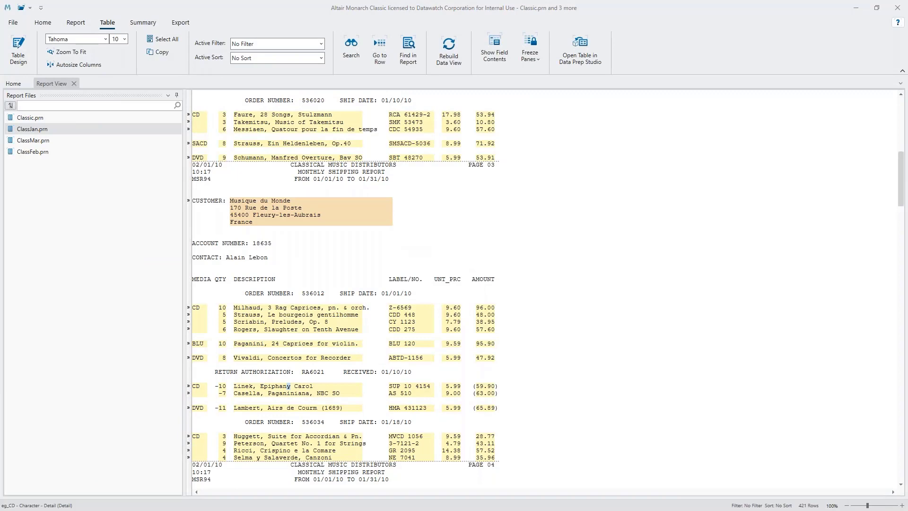
left_click(234, 509)
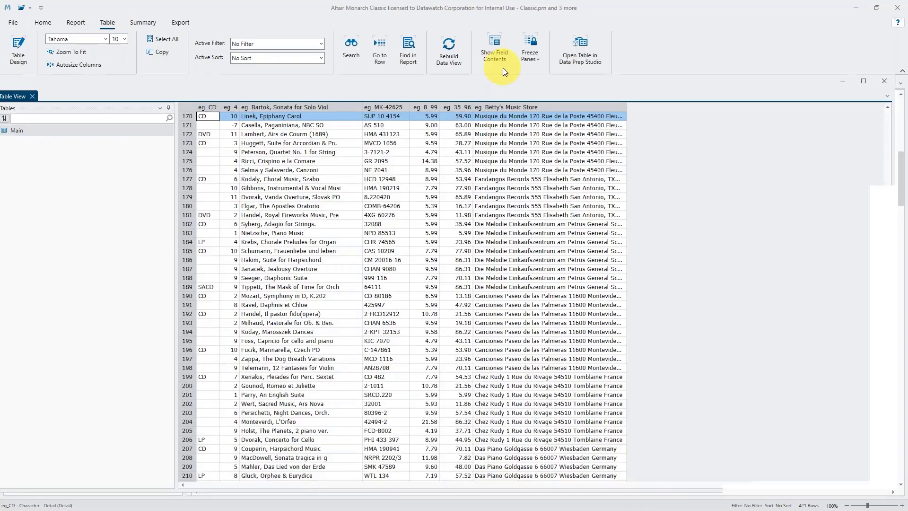
left_click_drag(507, 78, 762, 52)
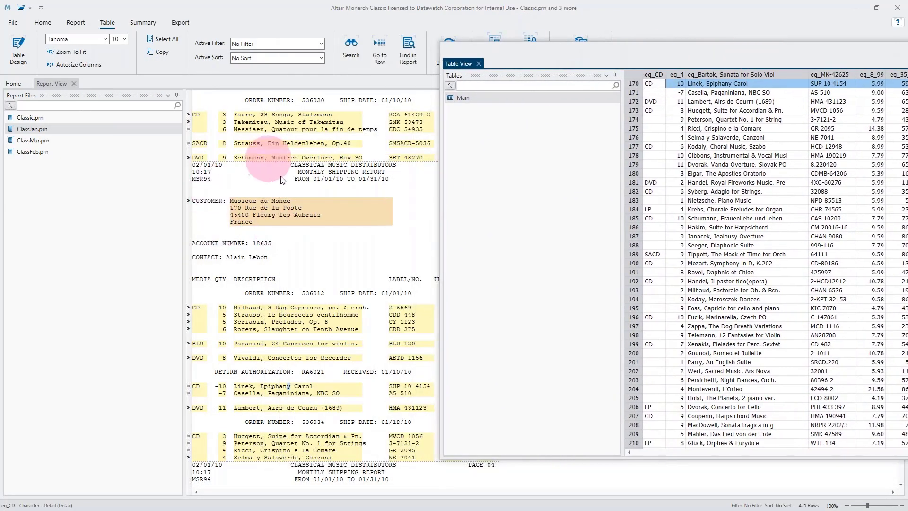
left_click_drag(697, 53, 452, 288)
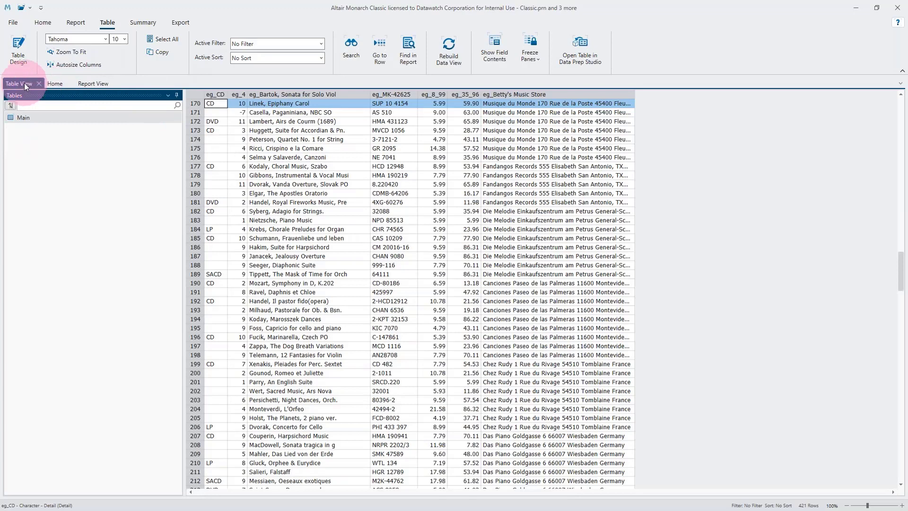
left_click_drag(24, 83, 475, 286)
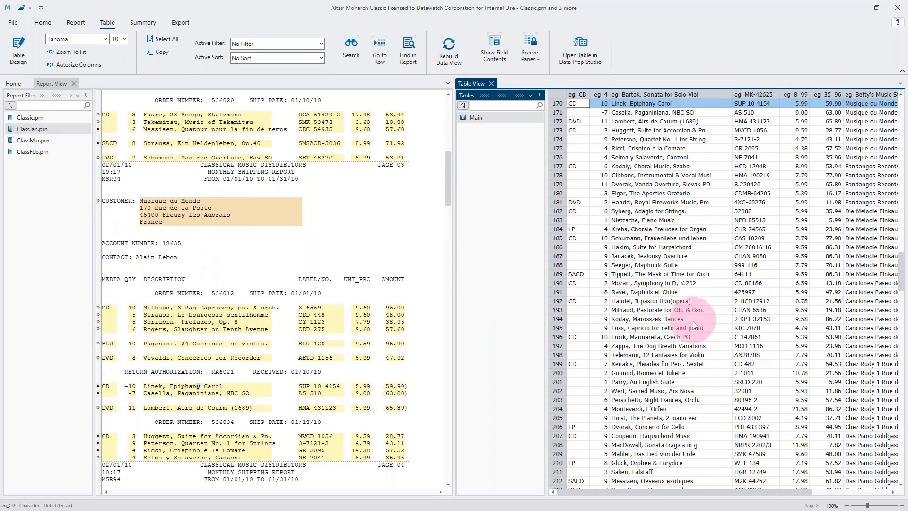
Step: Select the description "Argento, Postcard from Morocco" in row 376 of the table
scroll(694, 353, "down", 20)
scroll(691, 354, "up", 2)
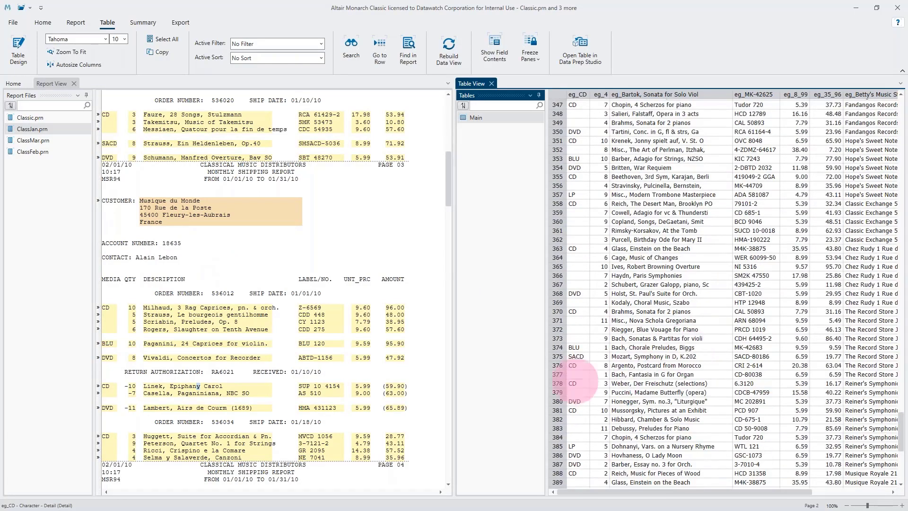
left_click(662, 366)
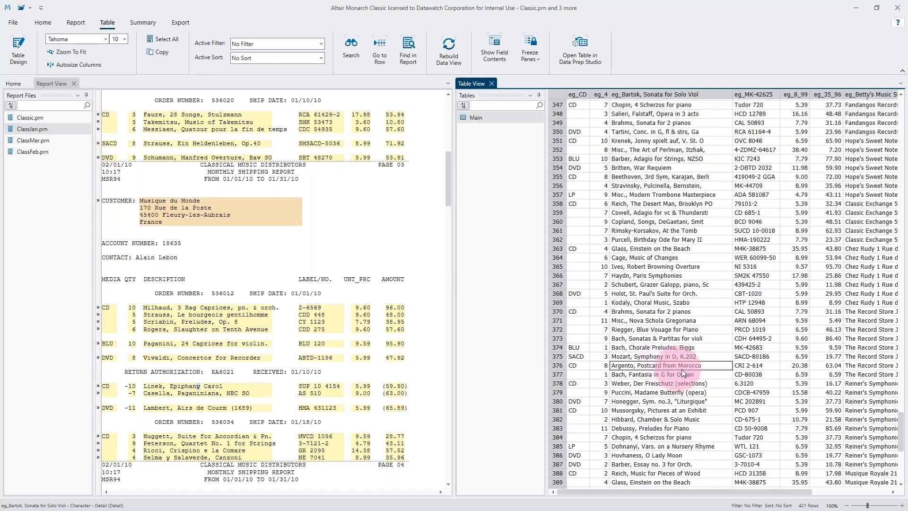
Step: Find the row 376 description "Argento, Postcard from Morocco" and the blank eg_CD value of row 371 in the source report
right_click(680, 366)
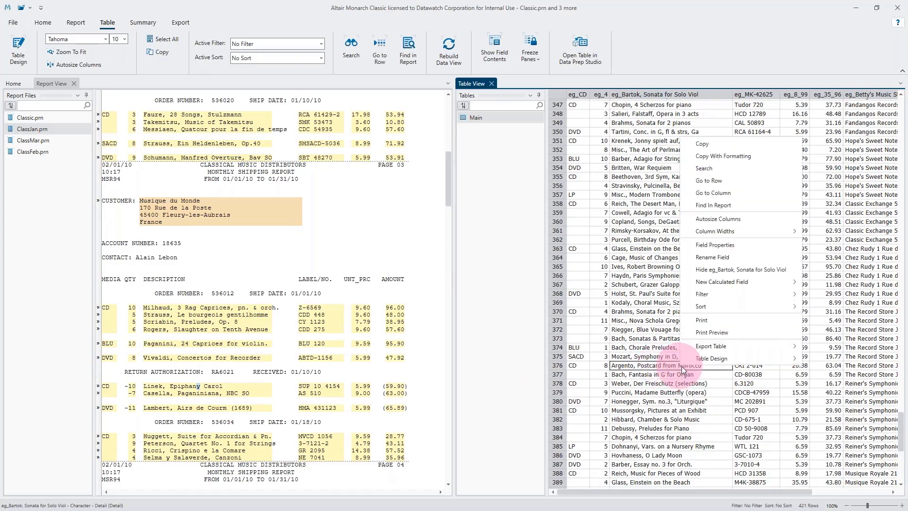
left_click(747, 207)
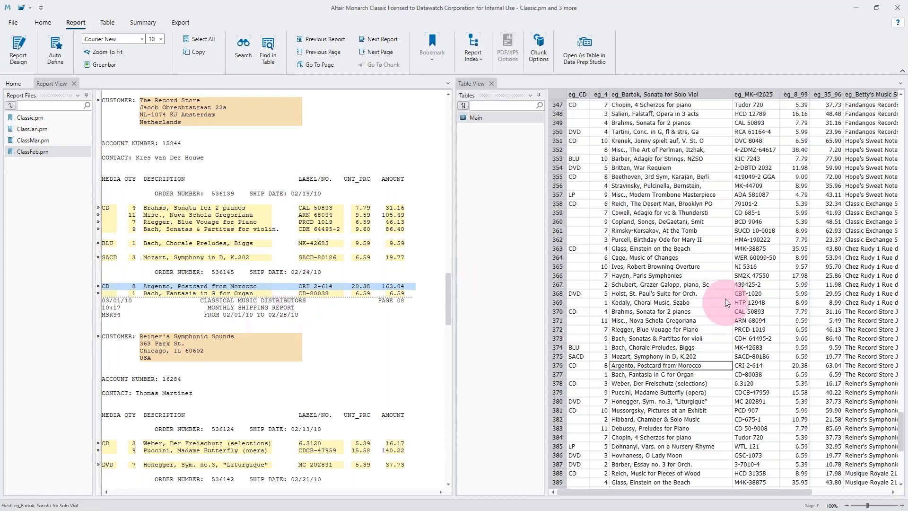
left_click(578, 320)
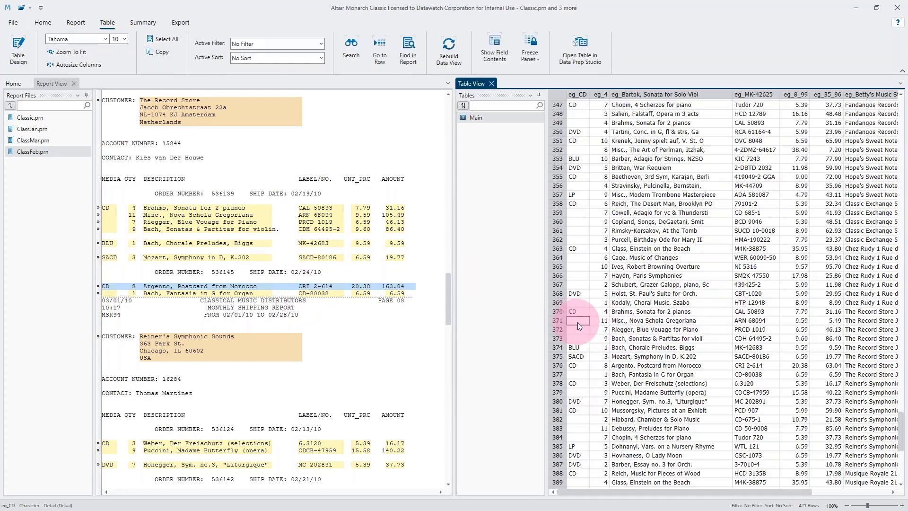
right_click(575, 321)
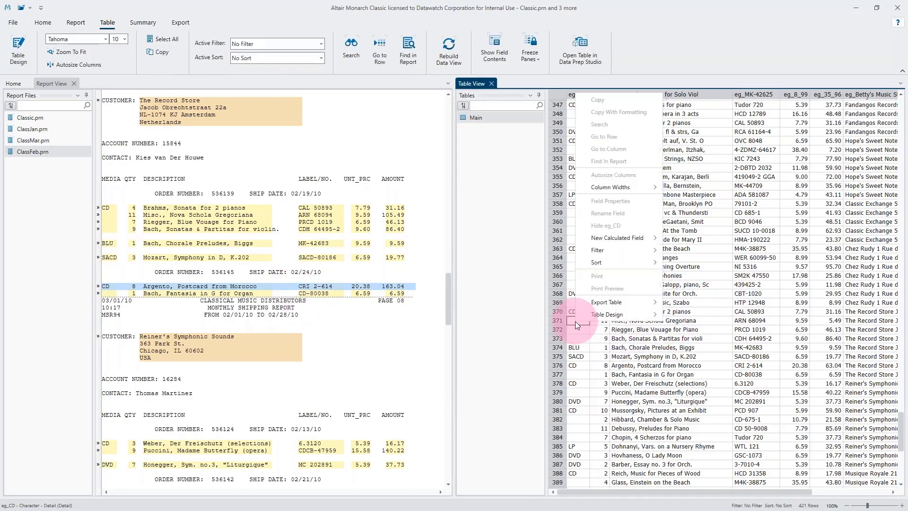
left_click(629, 162)
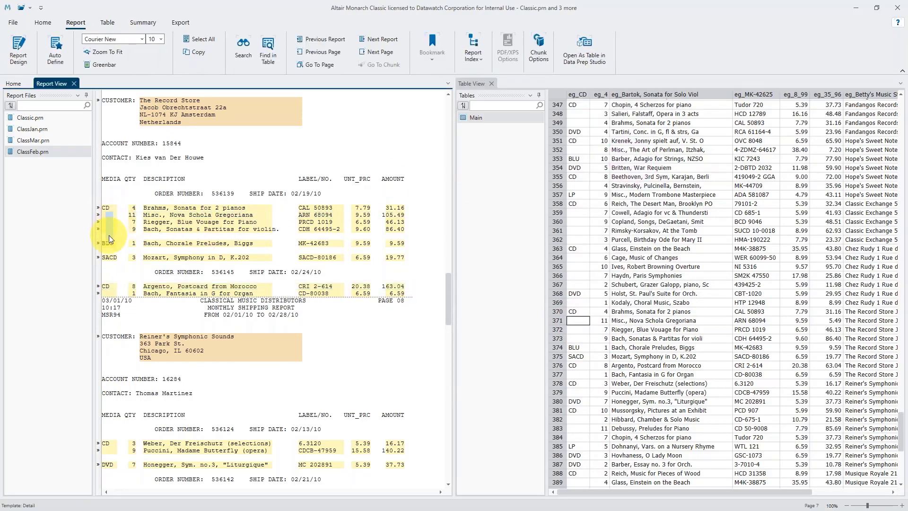
left_click(106, 215)
mouse_move(110, 232)
left_mouse_down()
mouse_move(107, 214)
mouse_move(115, 232)
left_mouse_up()
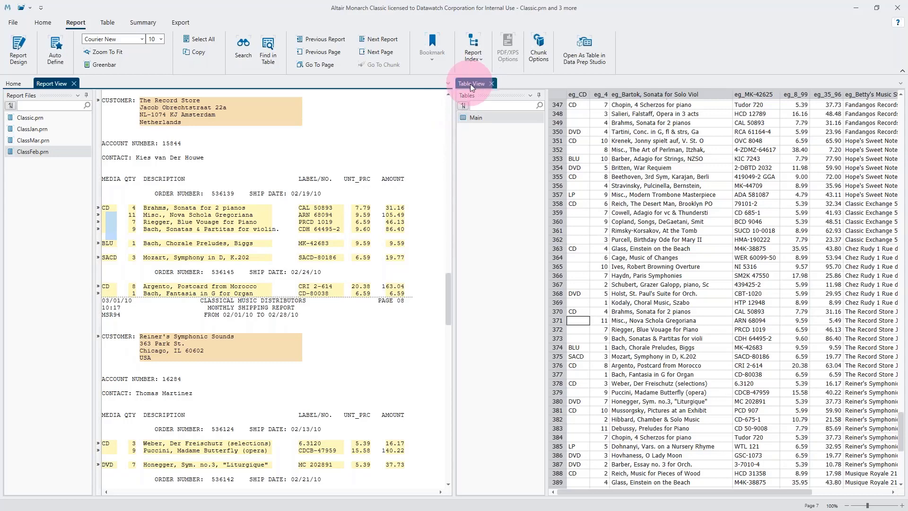
Step: Dock the Table view back as a tab alongside the Report view, and look at the available types of new calculated field
left_click_drag(474, 83, 457, 290)
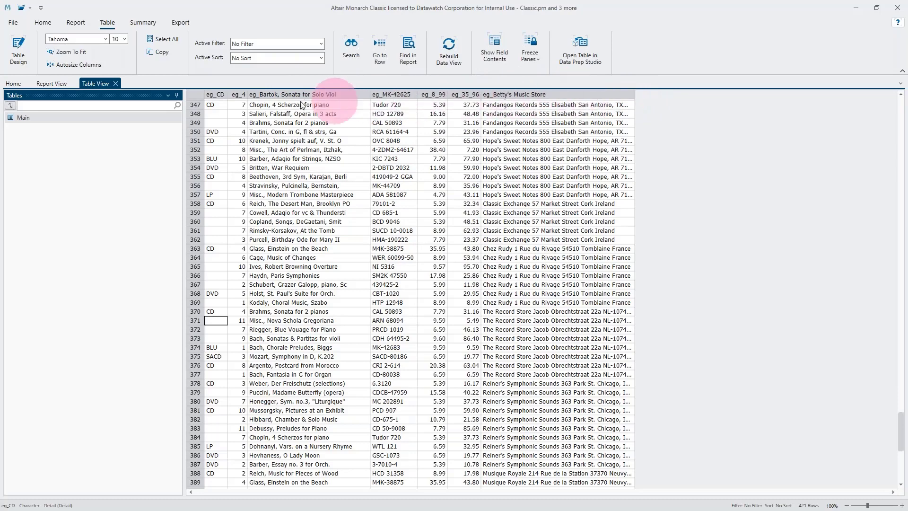
right_click(445, 250)
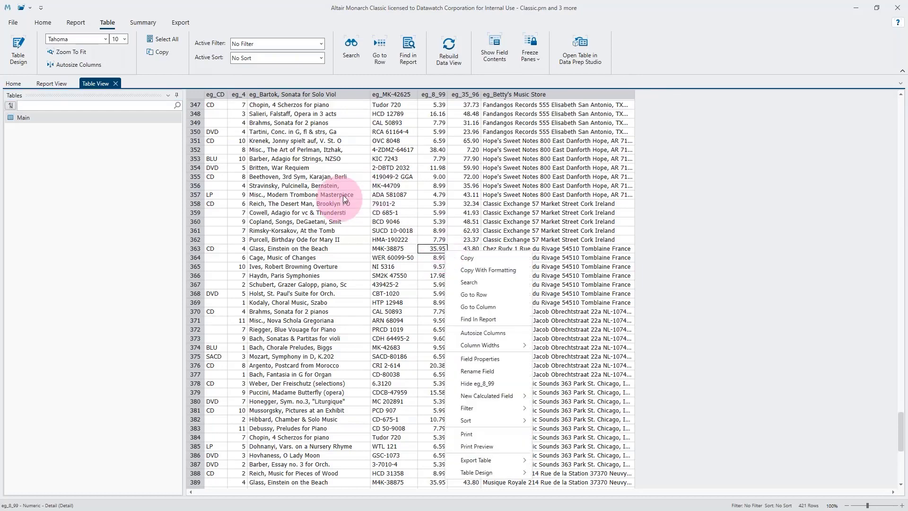
mouse_move(508, 395)
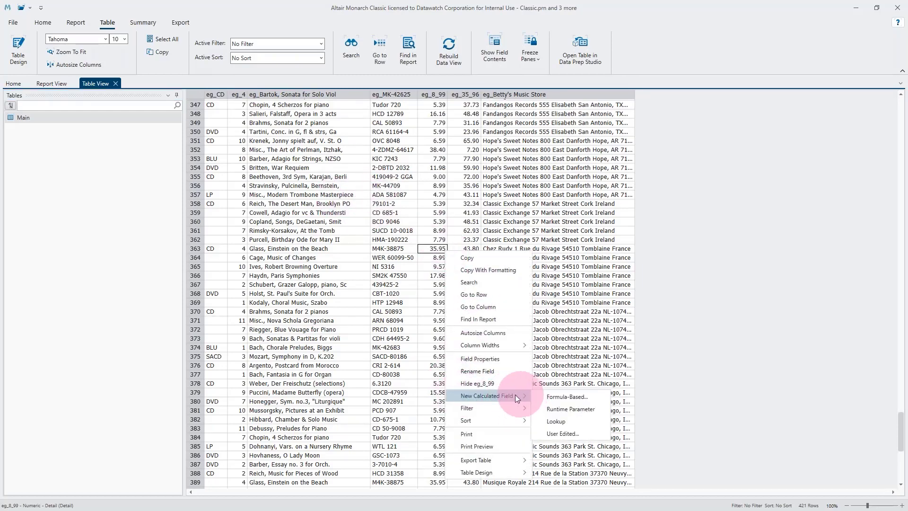
left_click(332, 248)
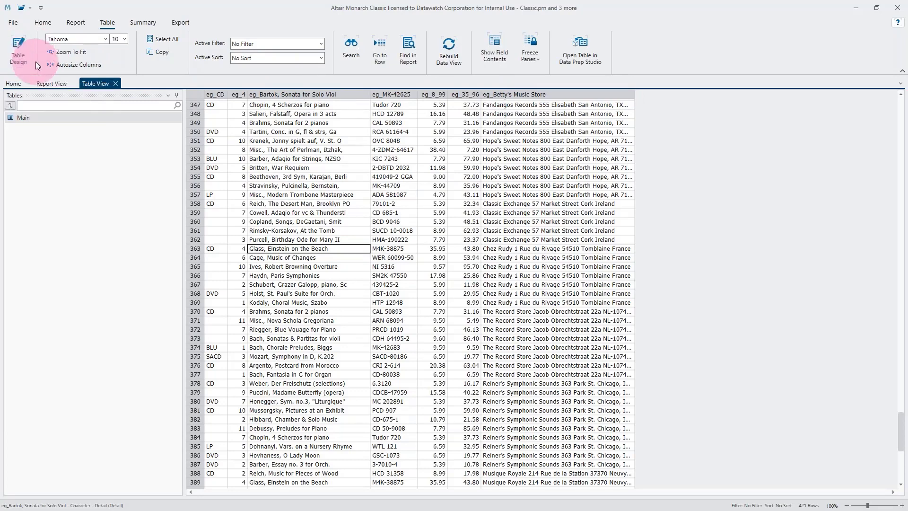
Step: Open the table design and look through its field list and the formula, lookup, runtime parameter and user edit field categories
left_click(20, 50)
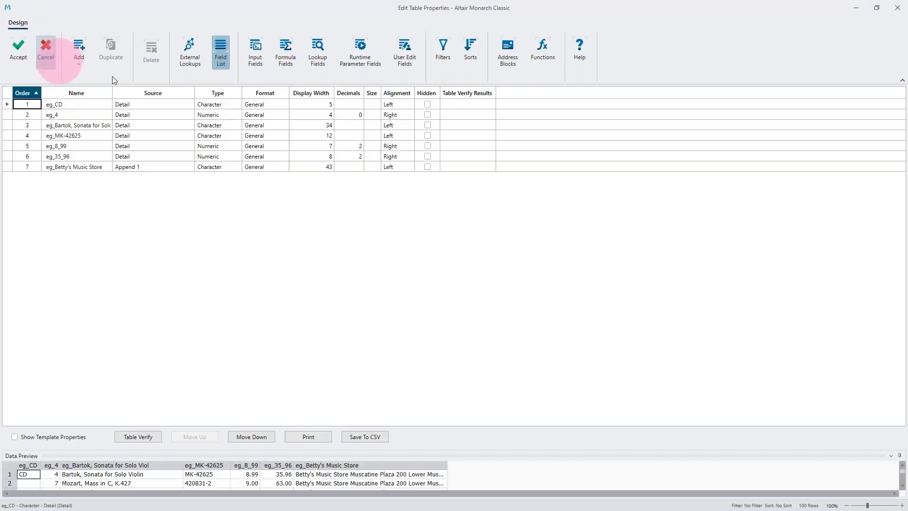
left_click(241, 104)
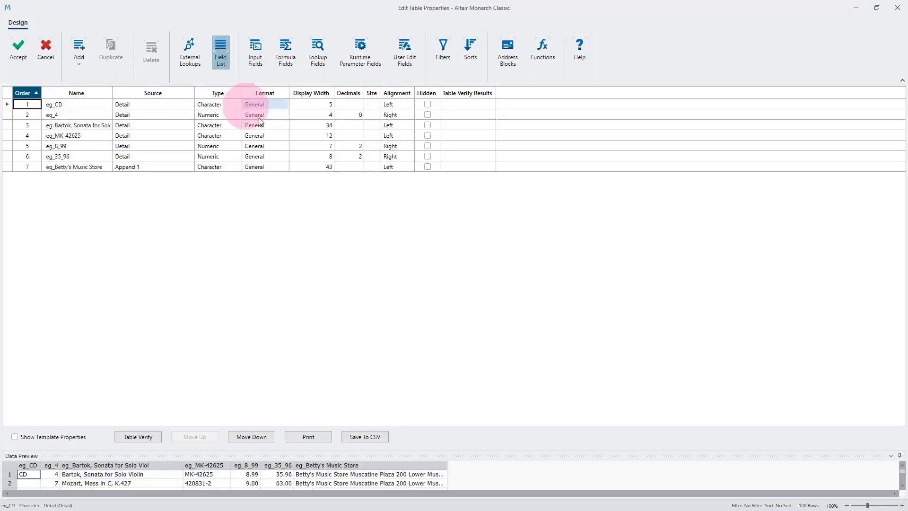
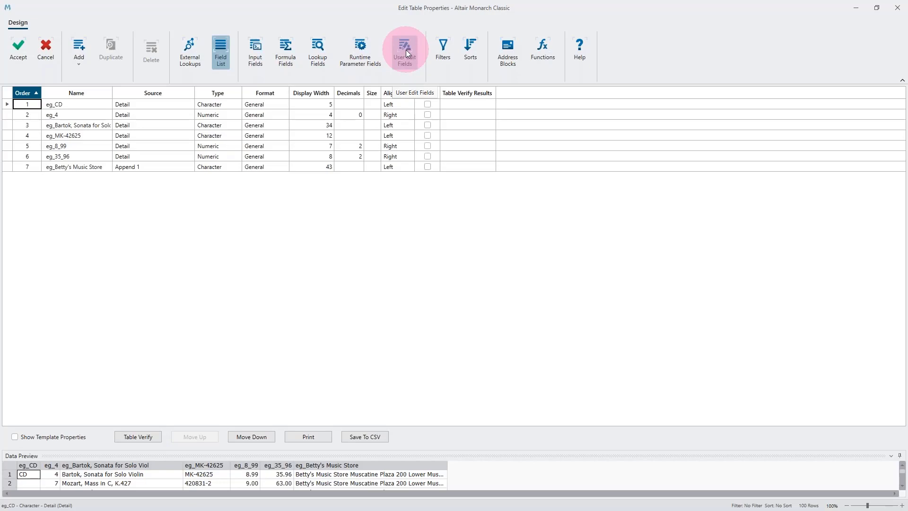
left_click(288, 50)
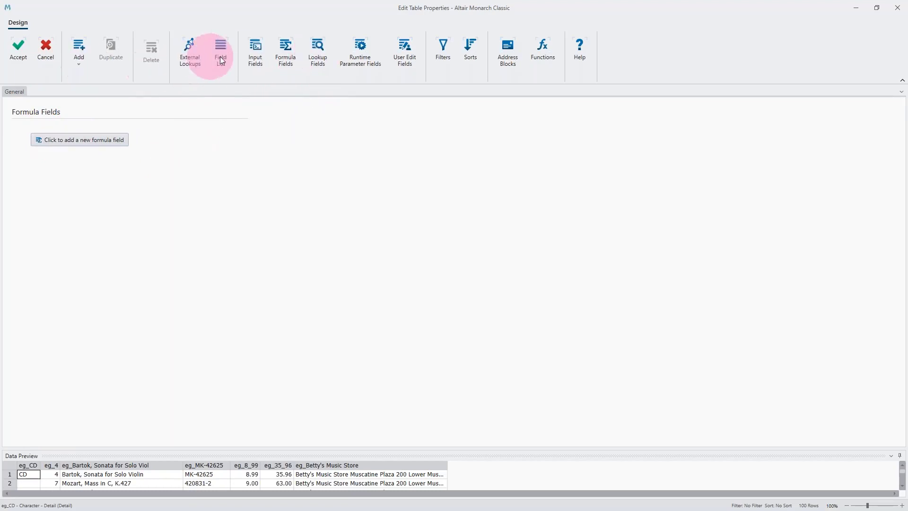
left_click(322, 49)
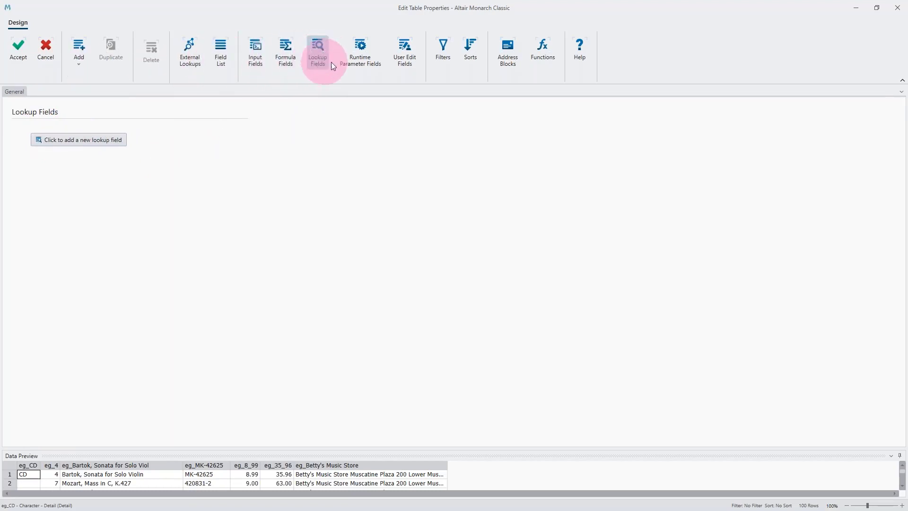
left_click(367, 47)
left_click(401, 49)
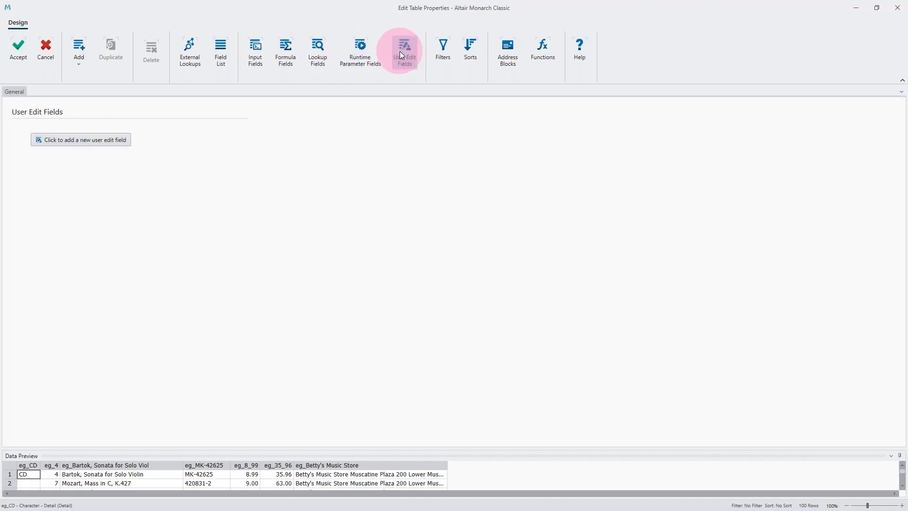
Step: Review the properties of the input fields from eg_CD to eg_Betty's Music Store, and return to the full field list
left_click(257, 53)
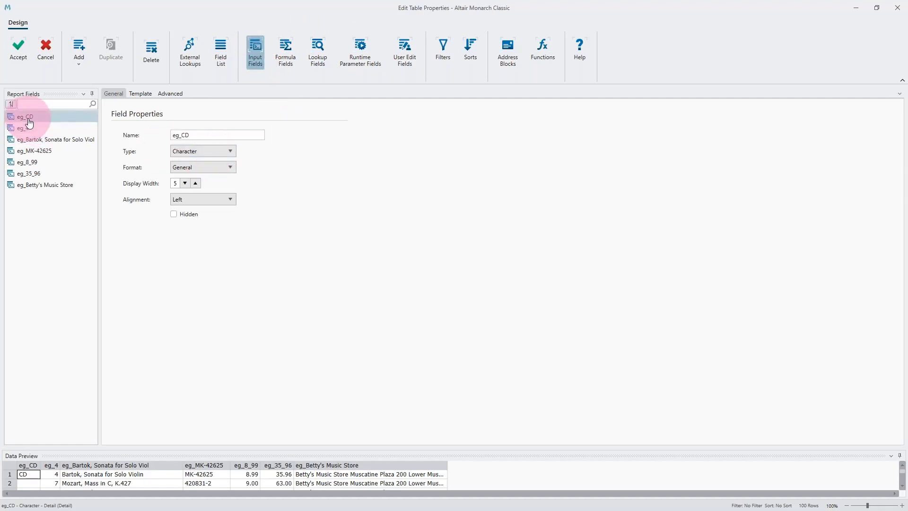
left_click(256, 49)
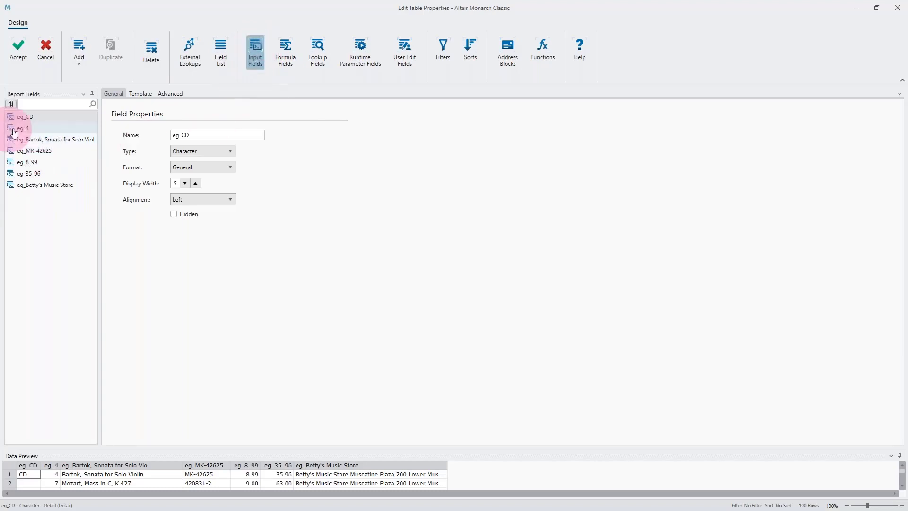
left_click(34, 127)
left_click(33, 139)
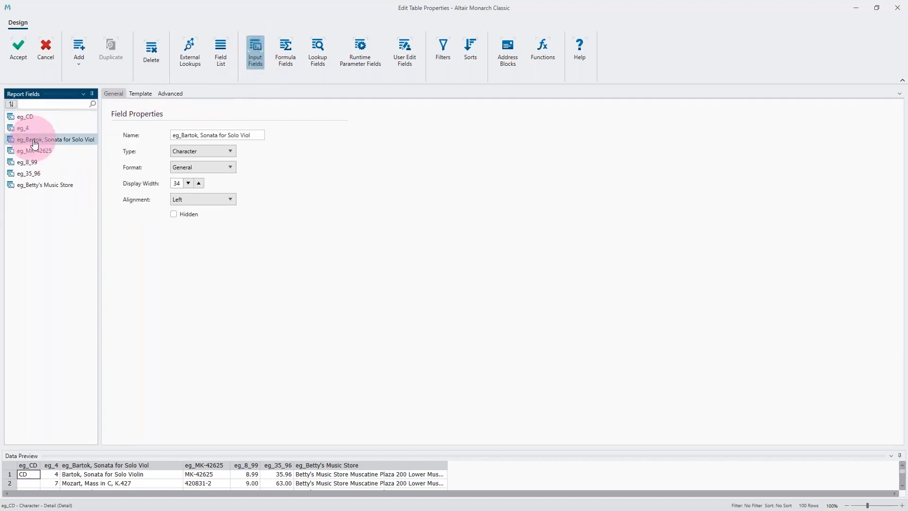
left_click(33, 150)
left_click(33, 162)
left_click(33, 173)
left_click(33, 181)
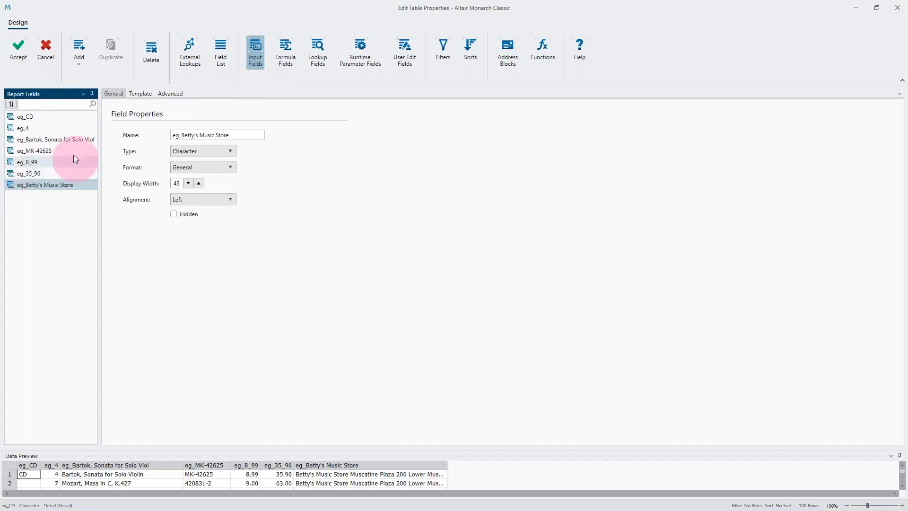
left_click(224, 49)
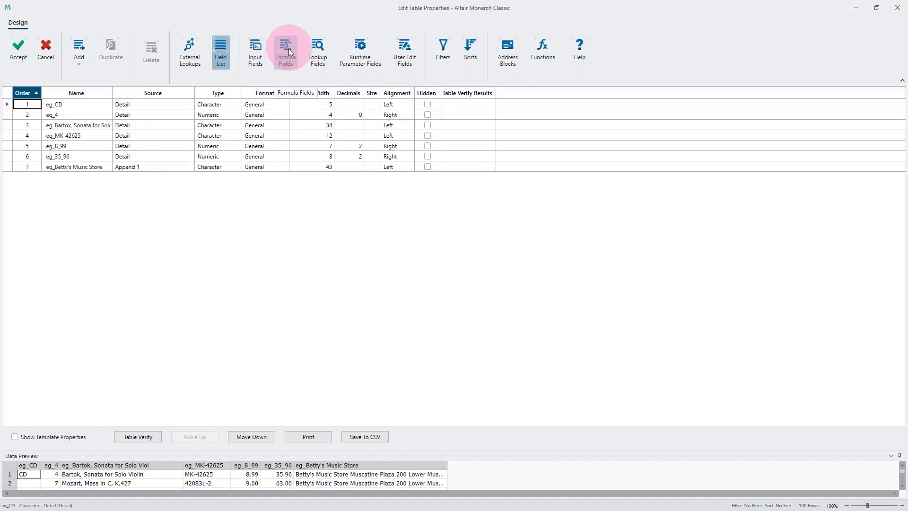
Step: Review the kinds of items that can be added to the table, and add a new formula field
left_click(286, 47)
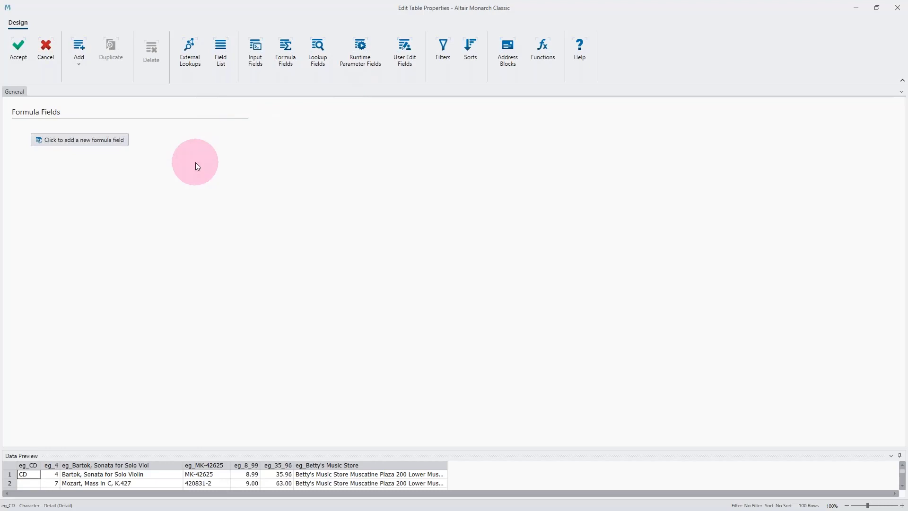
left_click(79, 65)
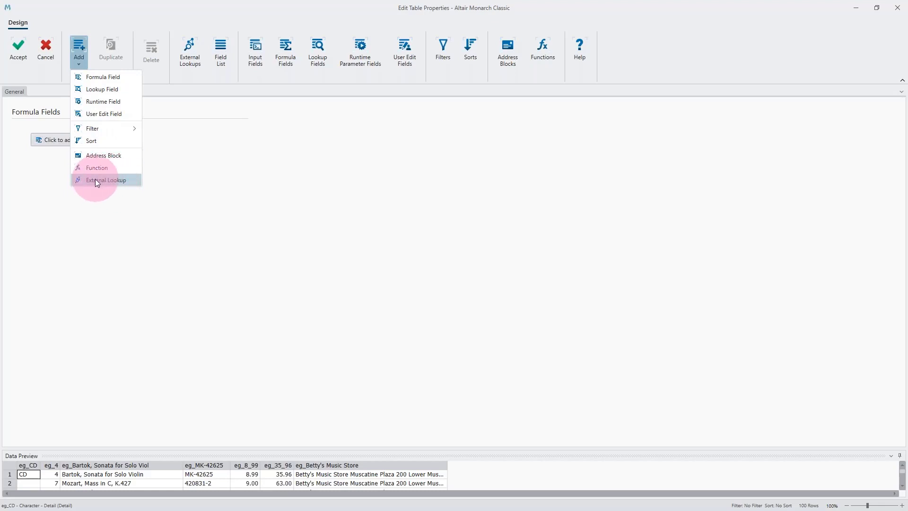
left_click(237, 189)
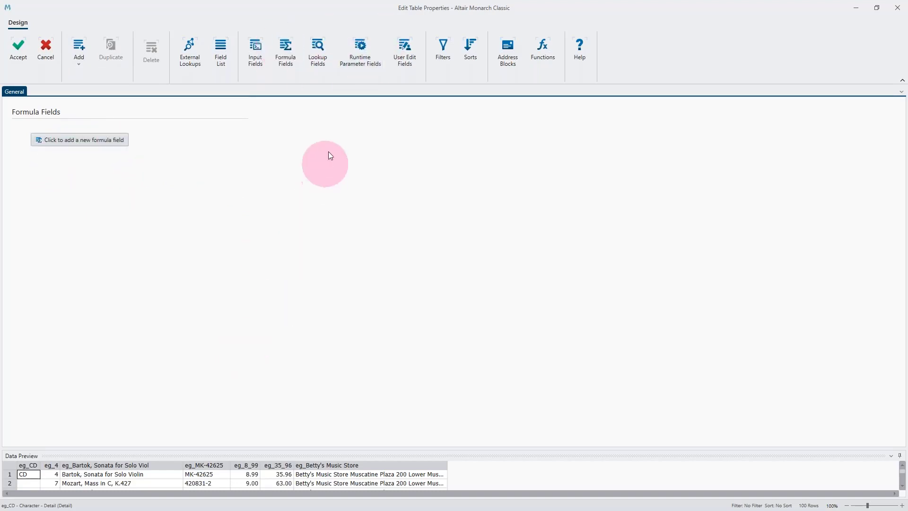
left_click(284, 47)
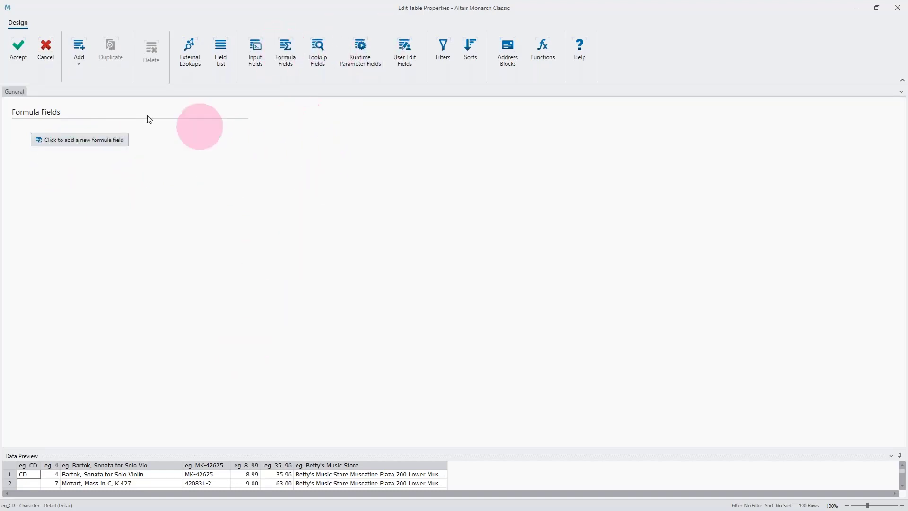
left_click(99, 143)
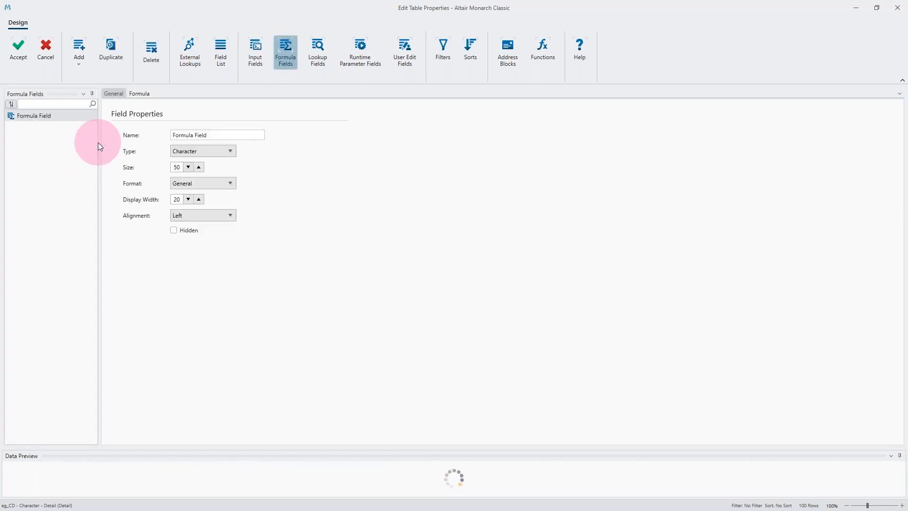
Step: Set the new field's expression to eg_4*eg_8_99, apply it, and check the calculated column in the data preview
left_click(142, 94)
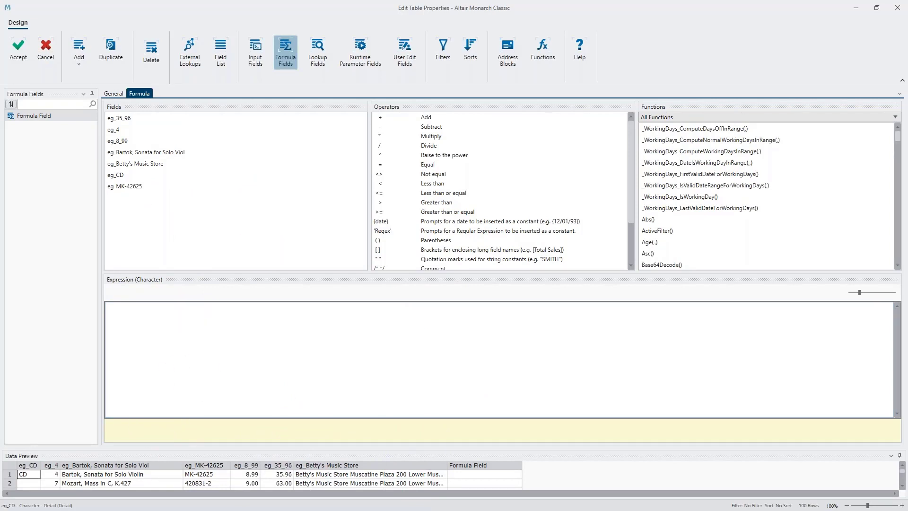
double_click(115, 132)
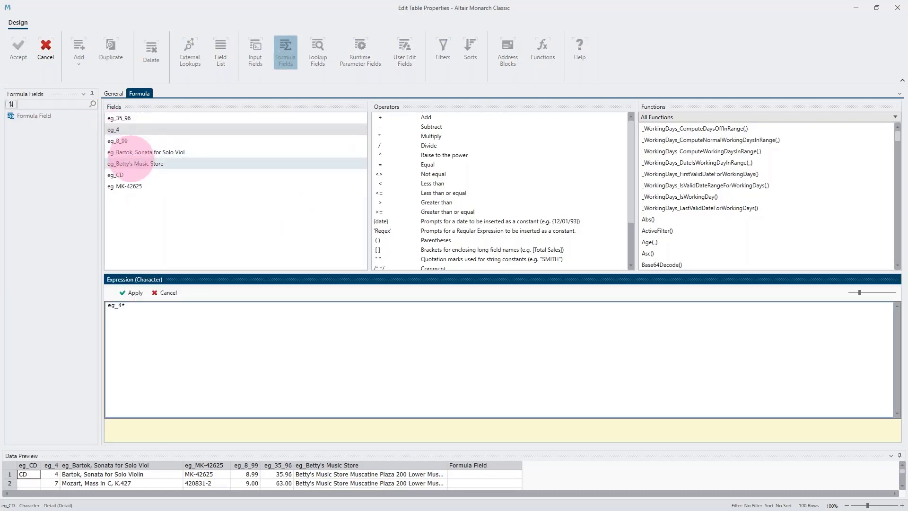
left_click(271, 314)
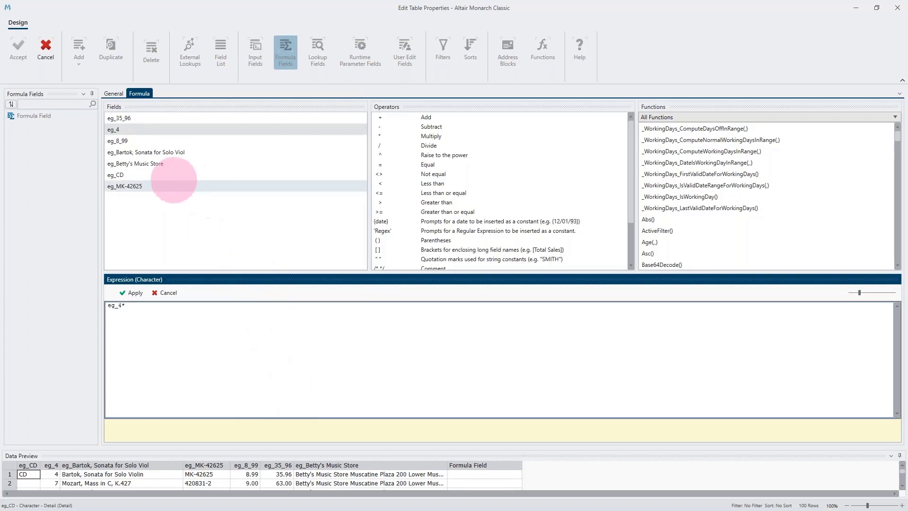
double_click(119, 141)
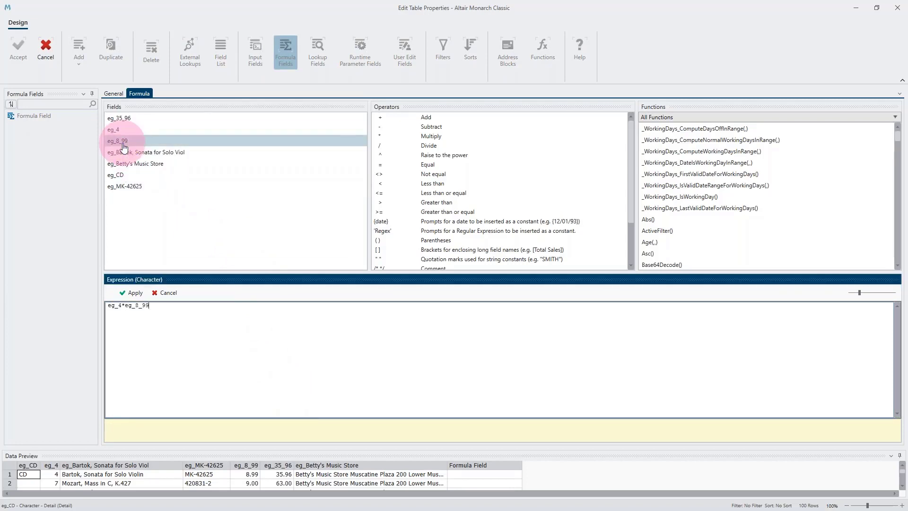
left_click(136, 294)
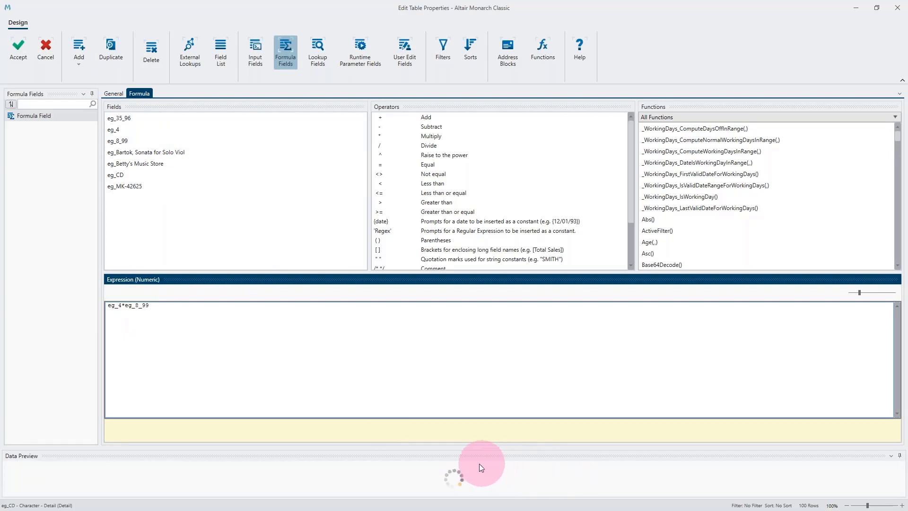
left_click(504, 465)
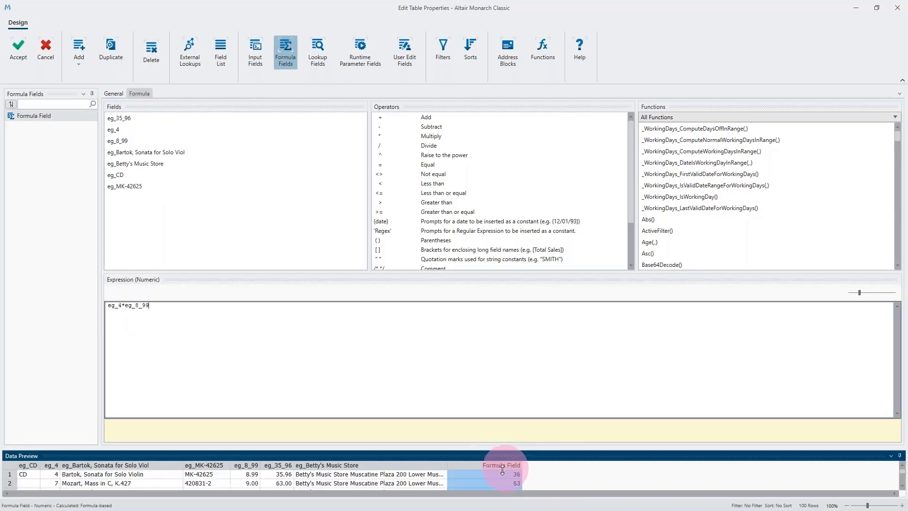
left_click(72, 214)
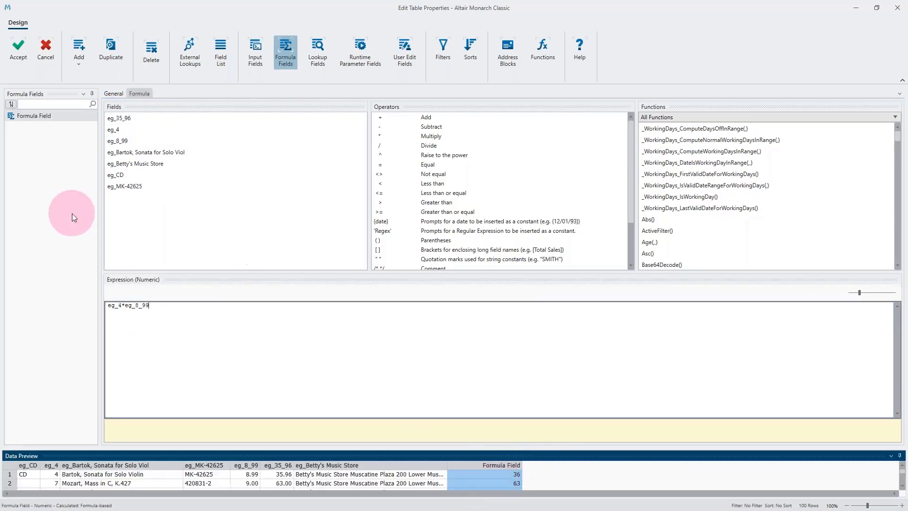
Step: Rename the new formula field as Calculated Amount in its general properties
left_click(116, 95)
left_click_drag(221, 134, 111, 124)
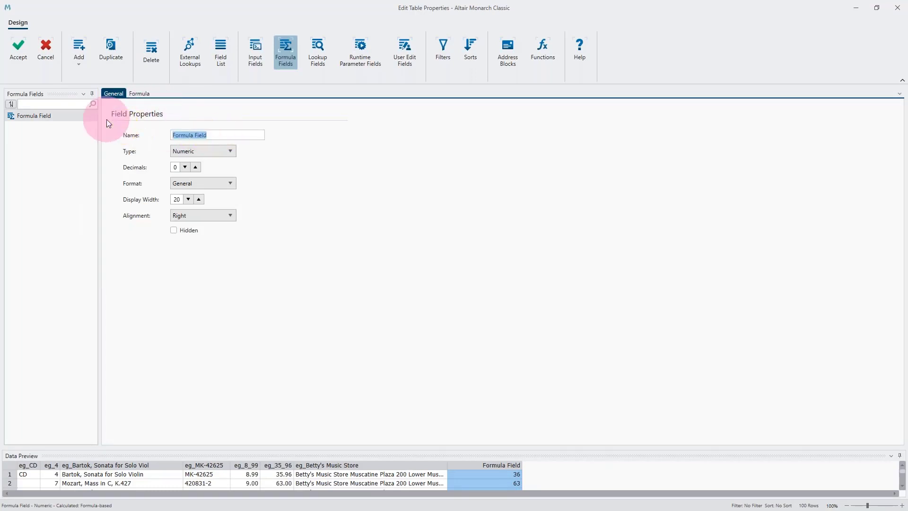
type("Ca")
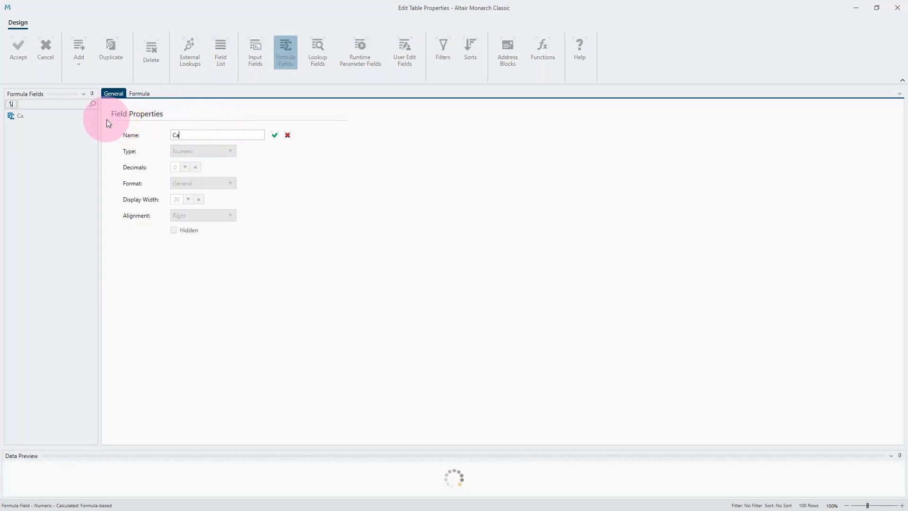
type("lculated ")
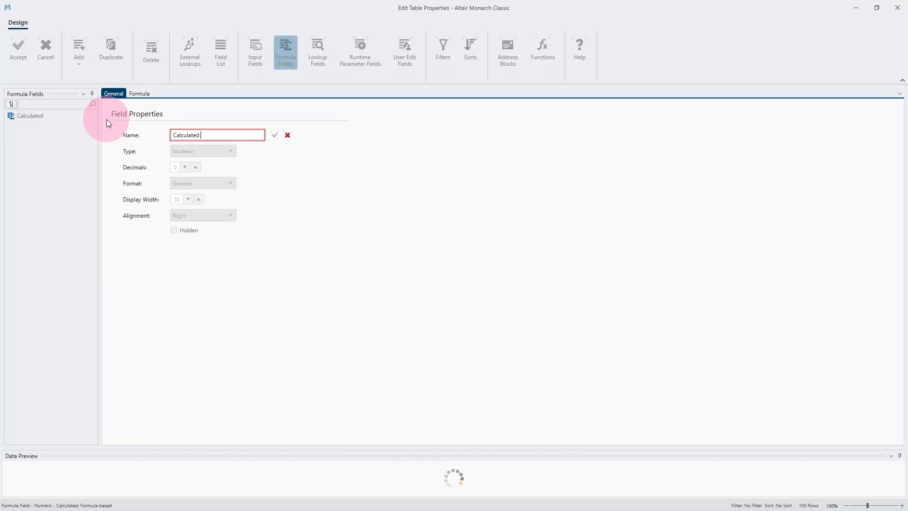
type("Amount")
key("Return")
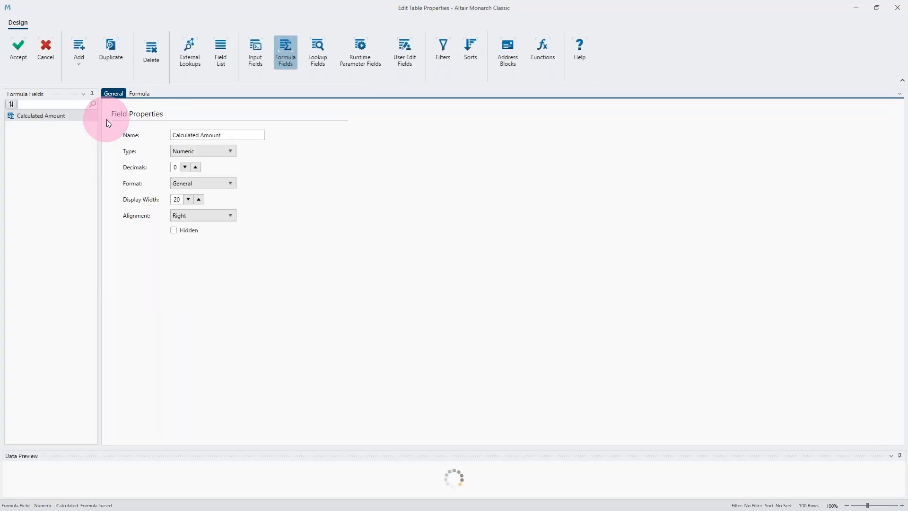
Step: Set the Calculated Amount field to 2 decimals, and check its formula and values in the data preview
left_click(196, 167)
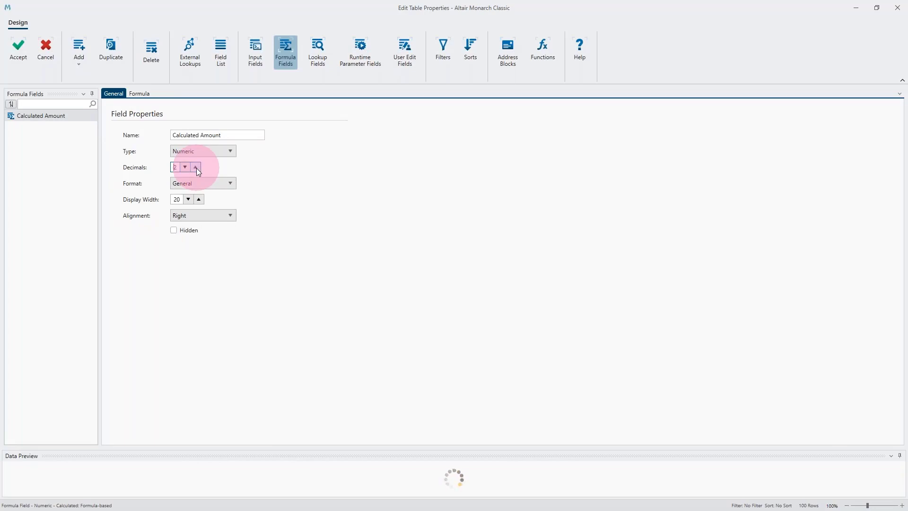
left_click(196, 167)
left_click(138, 93)
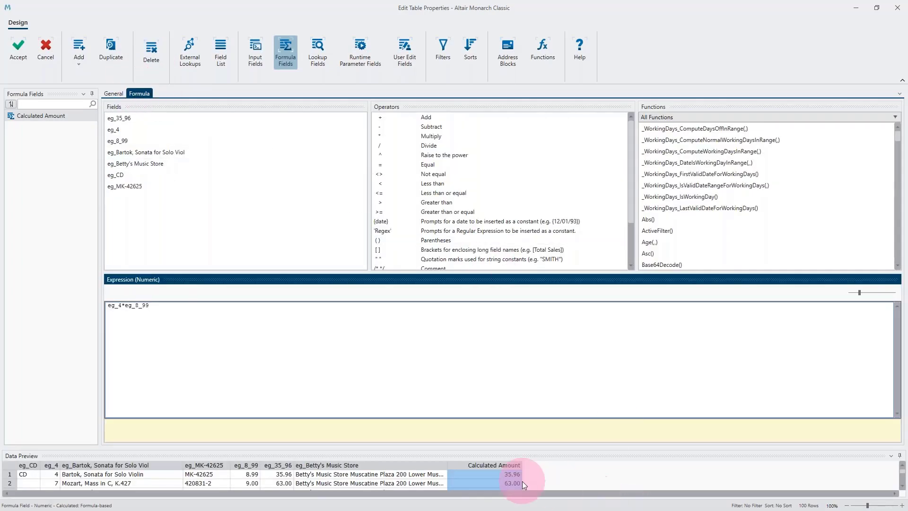
left_click(537, 456)
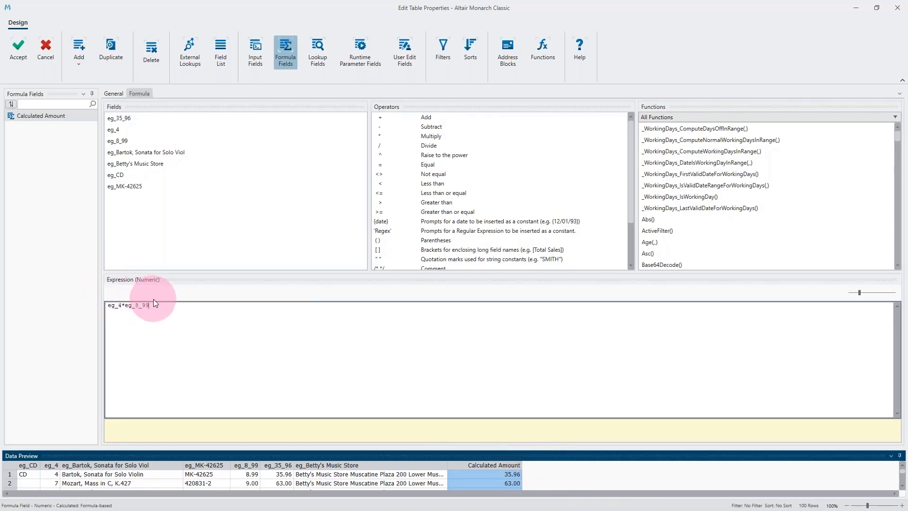
Step: Test the expression with a trailing minus sign and extra digits on the field name, and restore and apply eg_4*eg_8_99
left_click(201, 327)
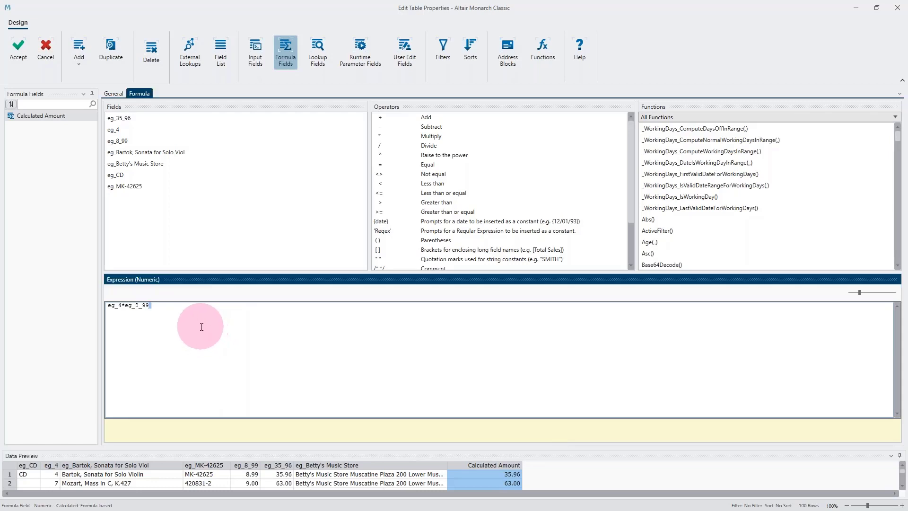
type("-")
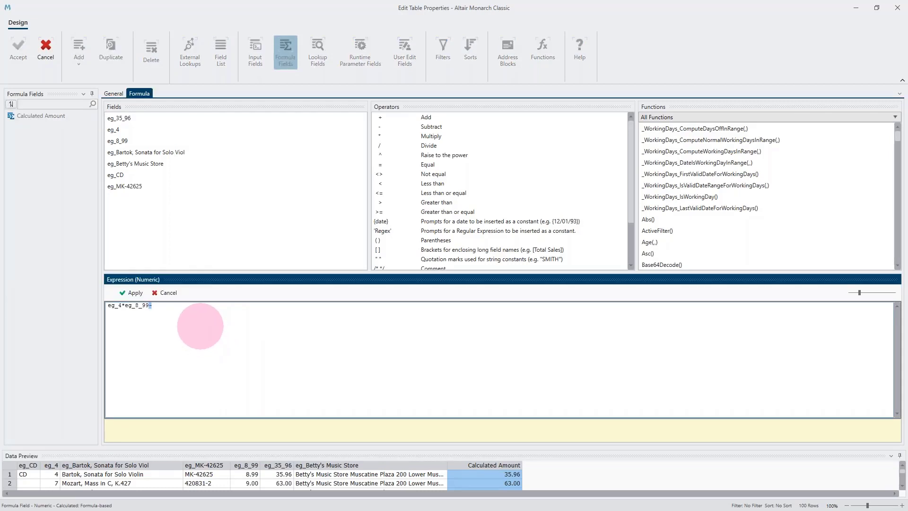
key("BackSpace")
type("1")
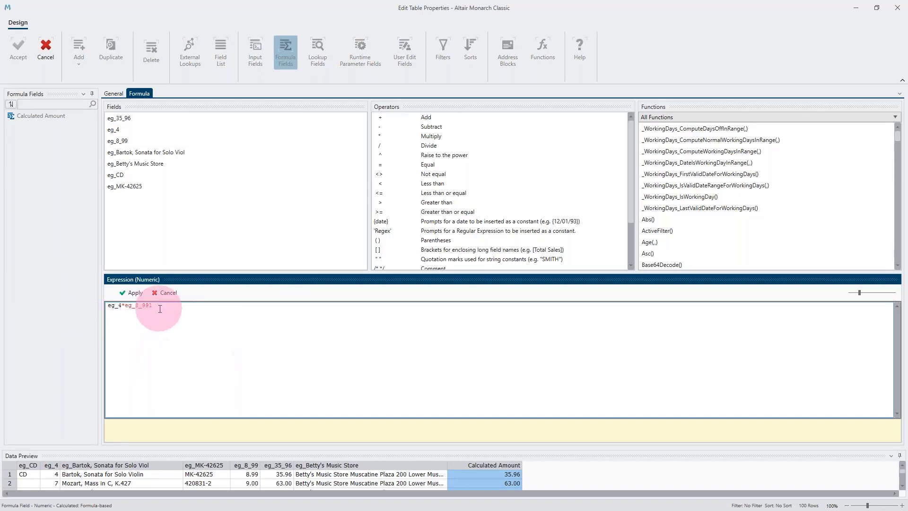
key("BackSpace")
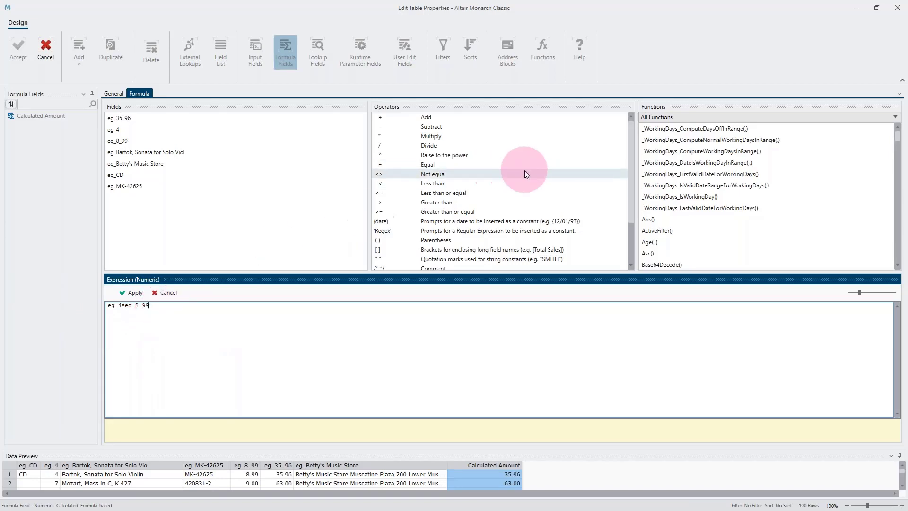
double_click(455, 166)
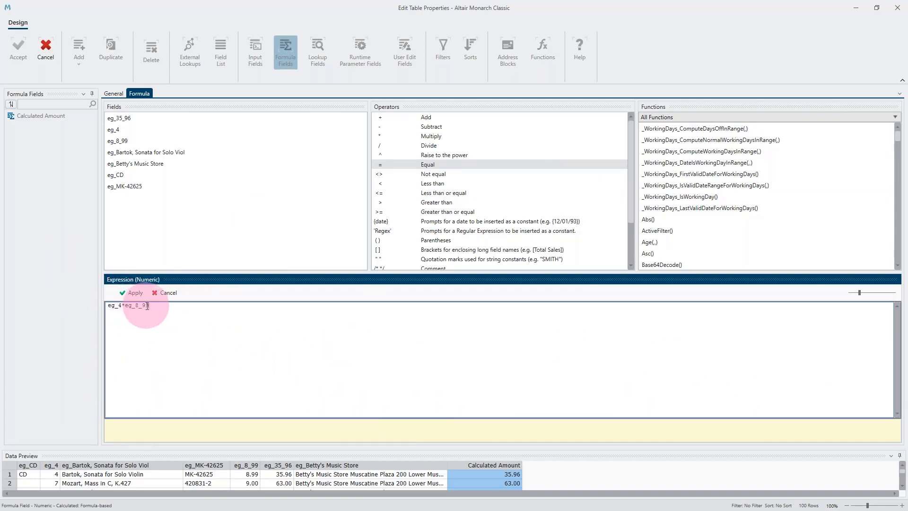
type("9")
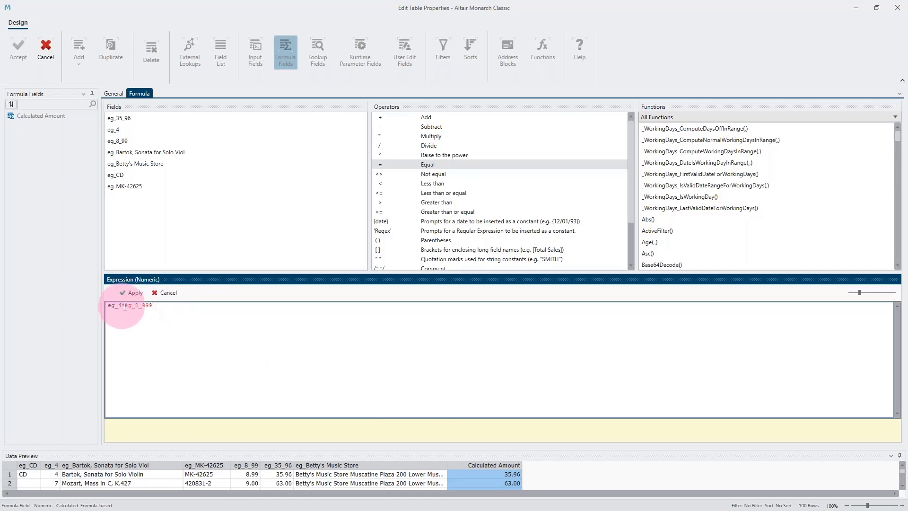
left_click(150, 306)
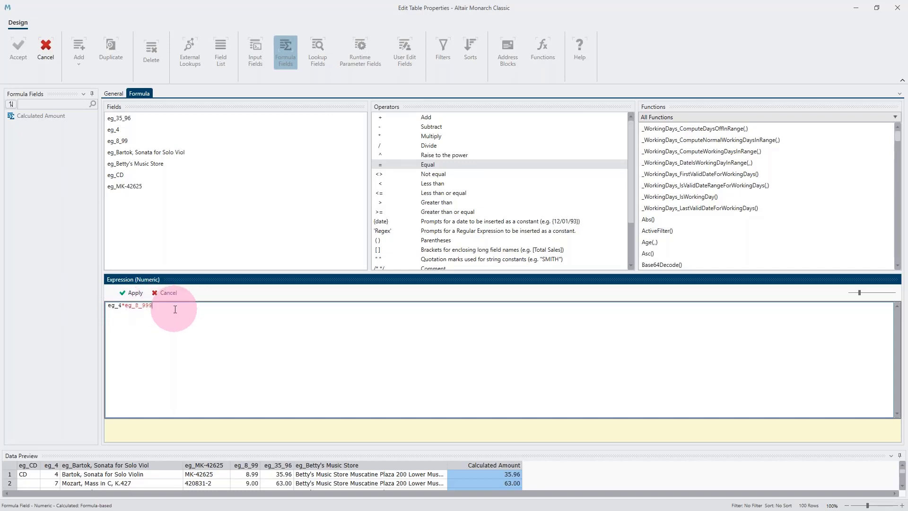
key("BackSpace")
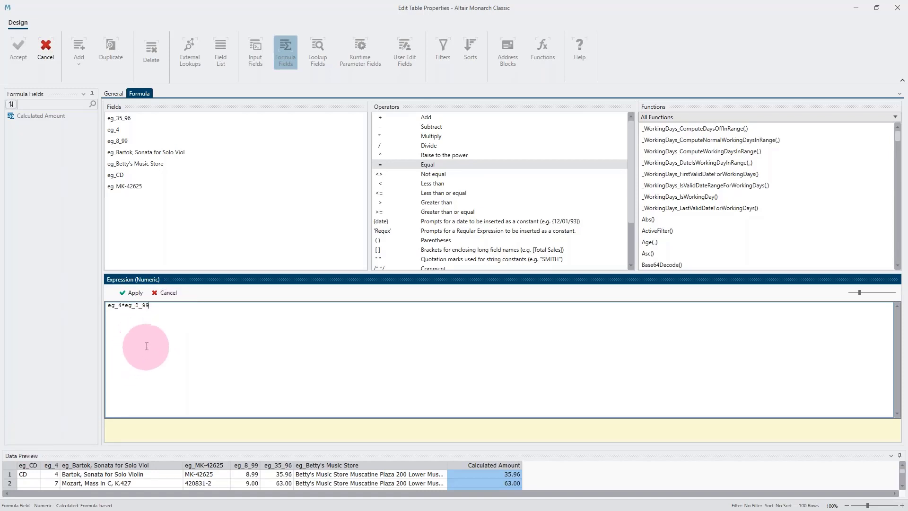
left_click(130, 298)
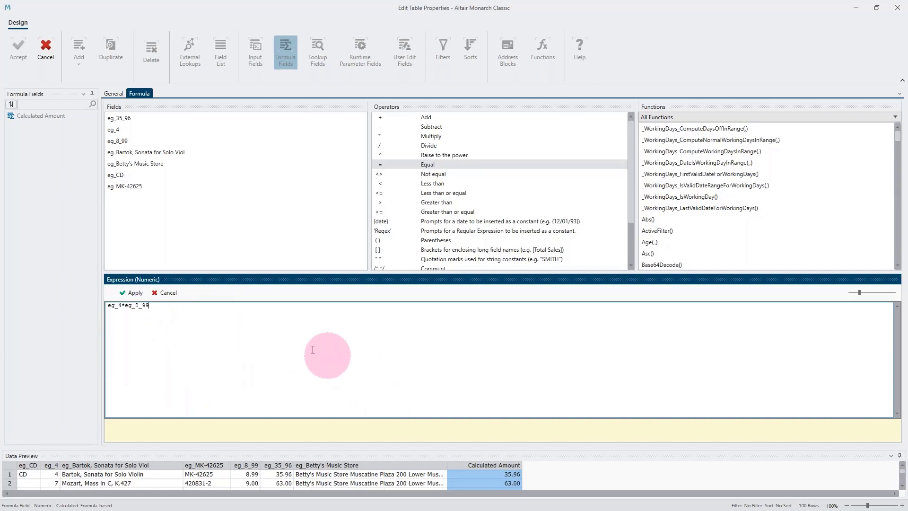
left_click(137, 293)
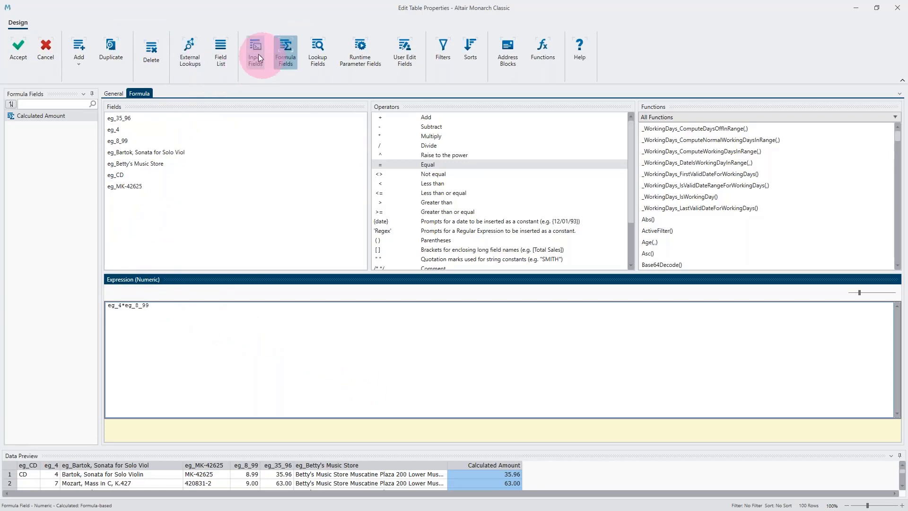
Step: Review the Calculated Amount entry in the full field list, and return to the formula fields
left_click(222, 52)
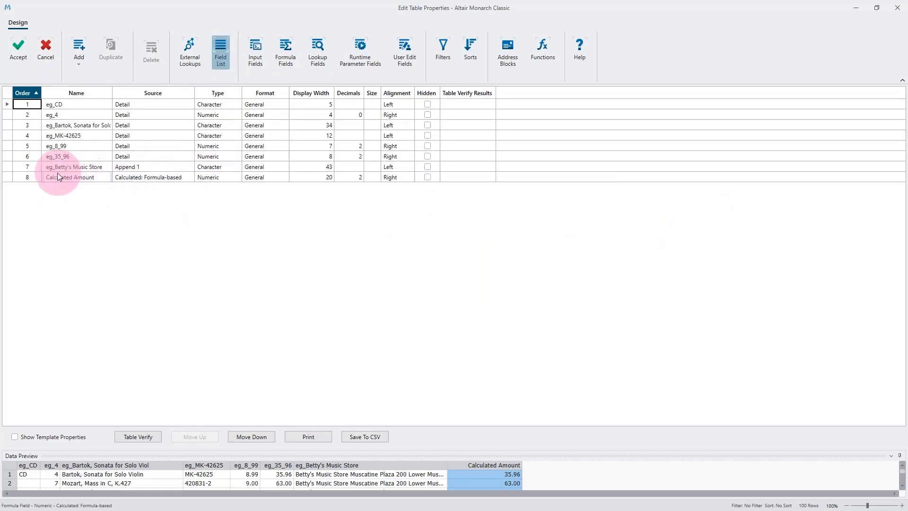
left_click(329, 178)
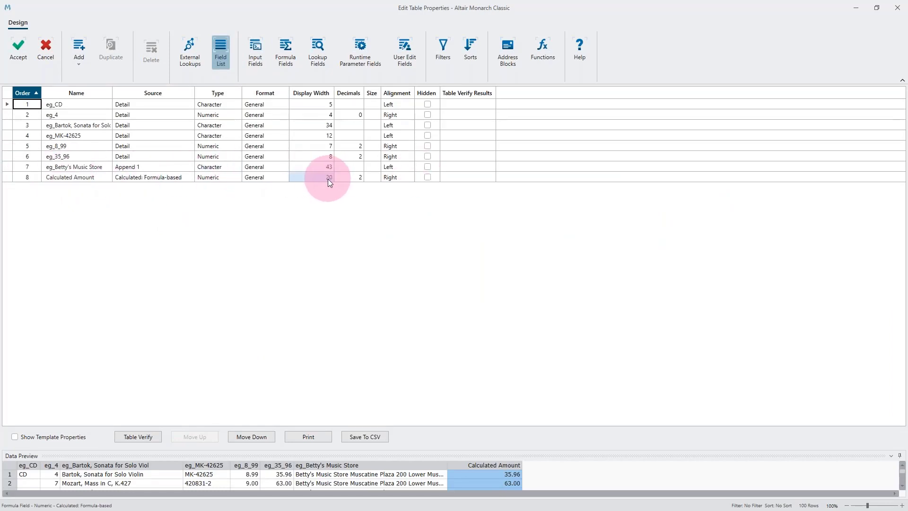
left_click(290, 49)
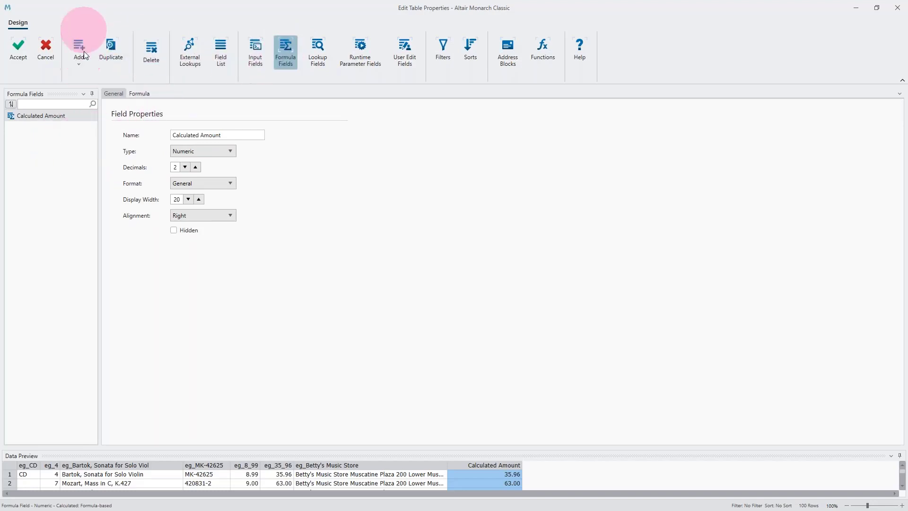
Step: Add a second formula field and open its expression for editing
left_click(78, 63)
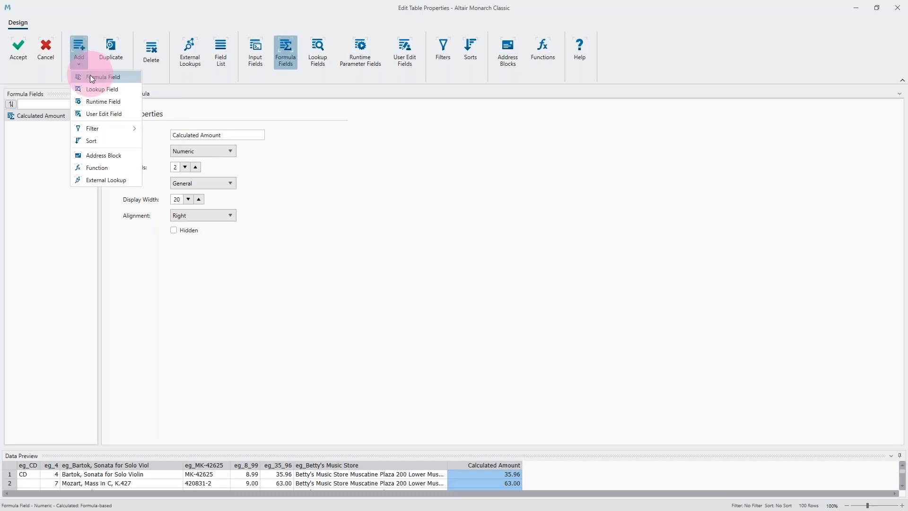
left_click(102, 76)
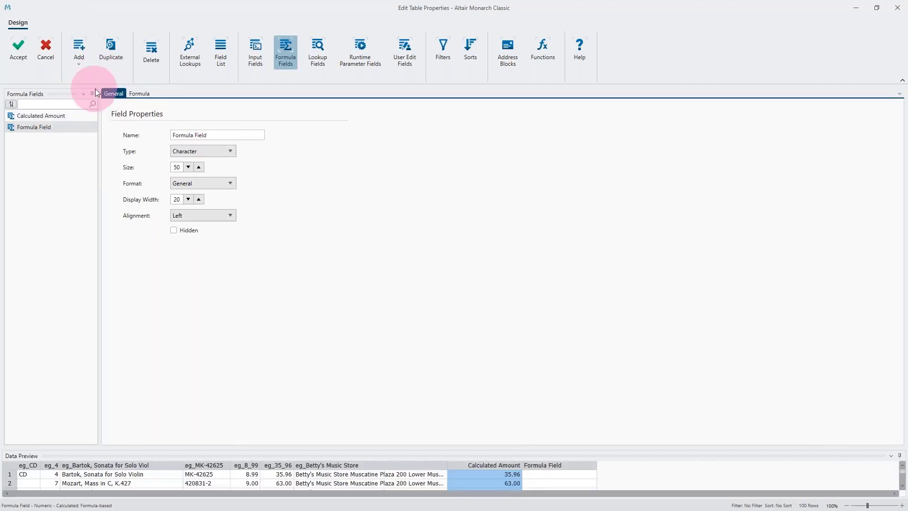
left_click(140, 93)
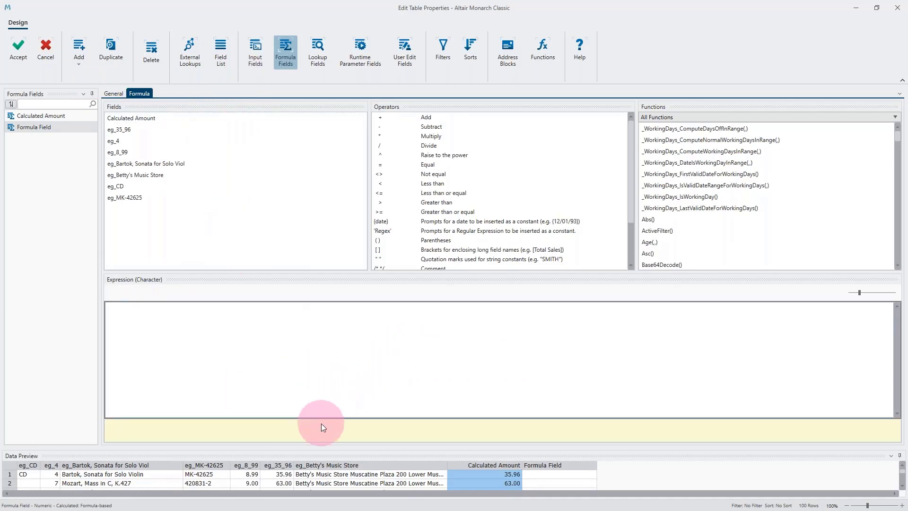
Step: Examine the product titles in the data preview, and look through the fields and functions available for the expression
scroll(299, 473, "down", 4)
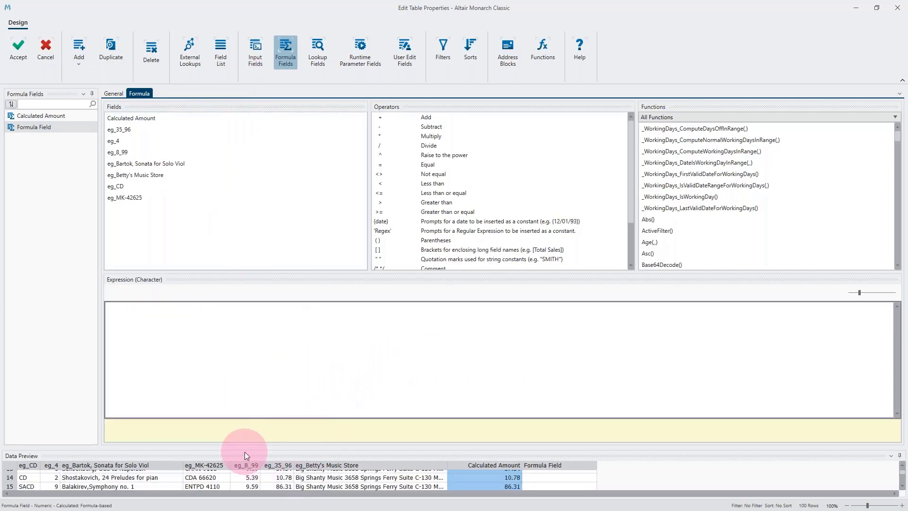
scroll(143, 484, "up", 4)
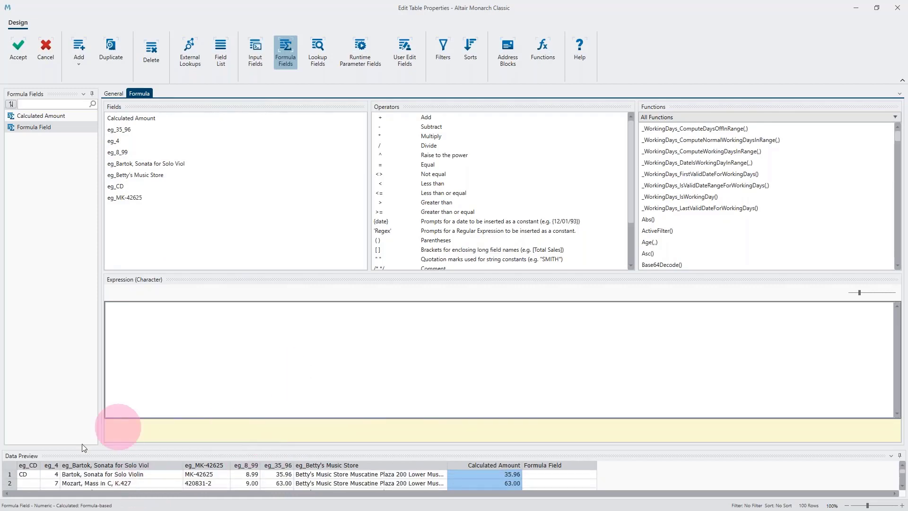
left_click(67, 476)
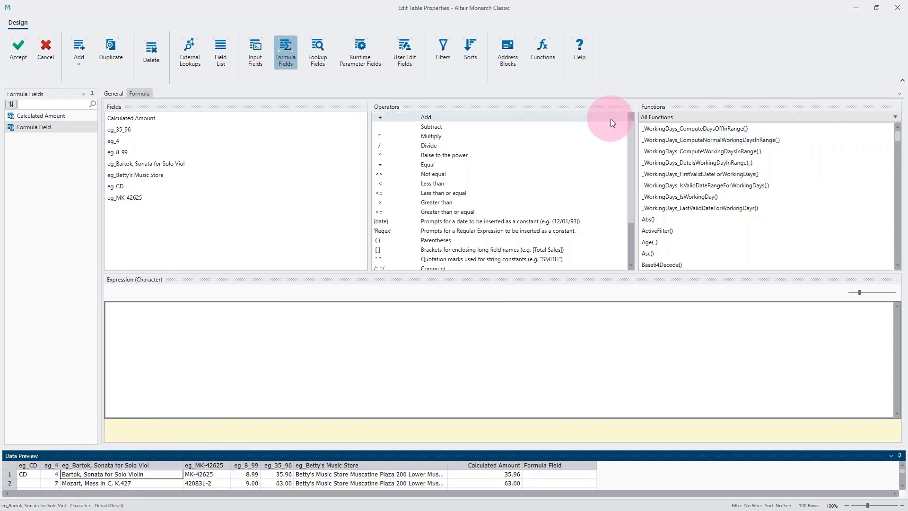
left_click(196, 131)
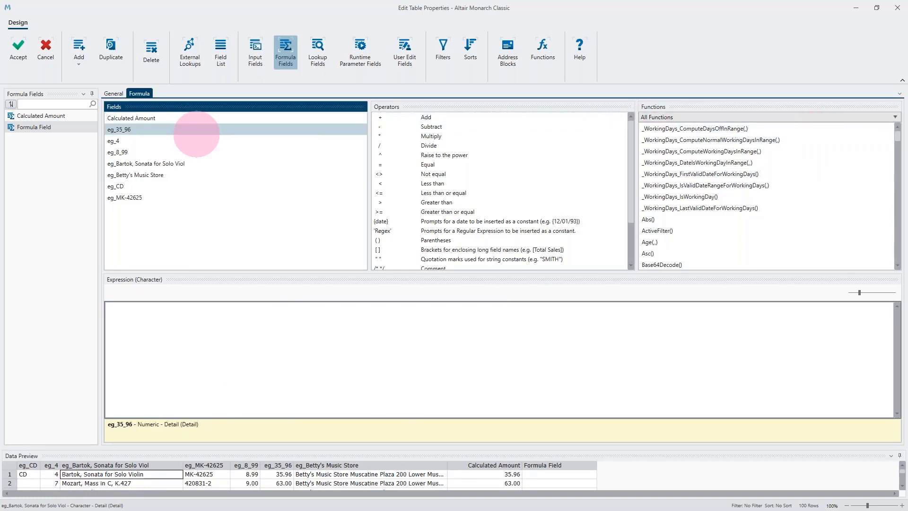
left_click(710, 161)
left_click(897, 144)
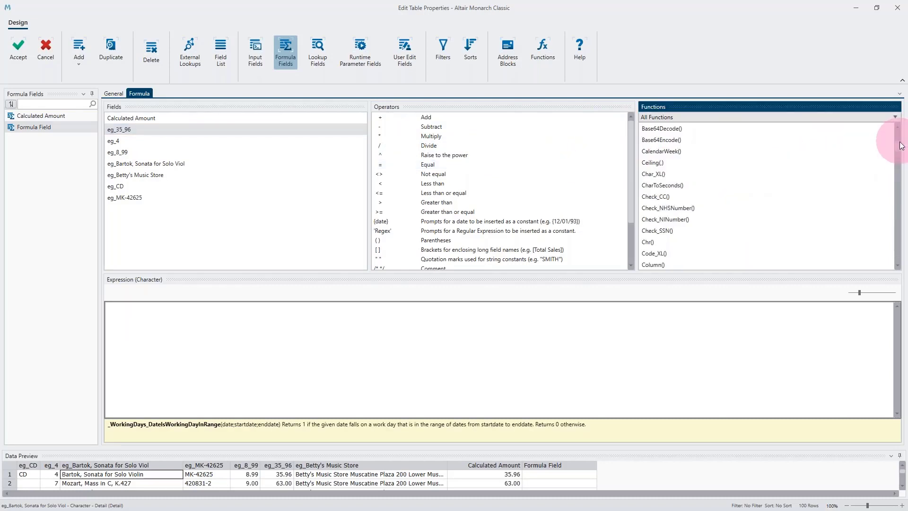
left_click(900, 141)
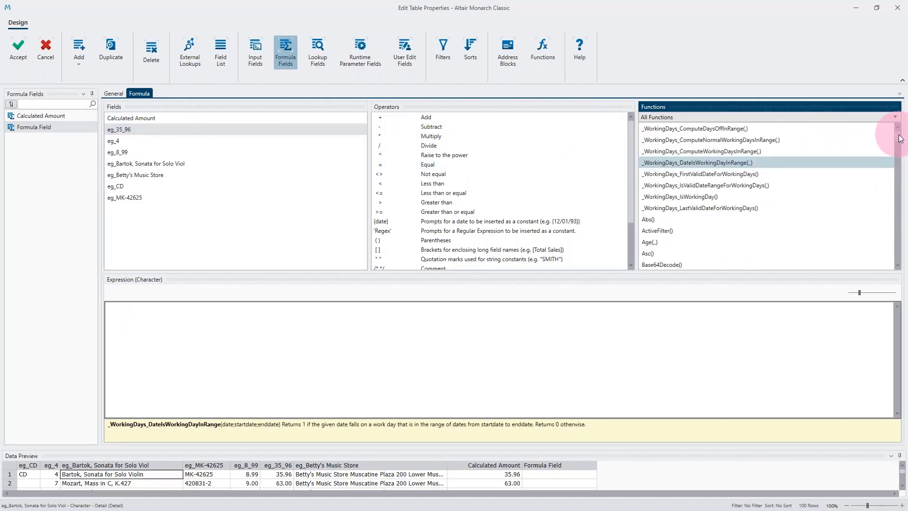
left_click_drag(898, 138, 891, 115)
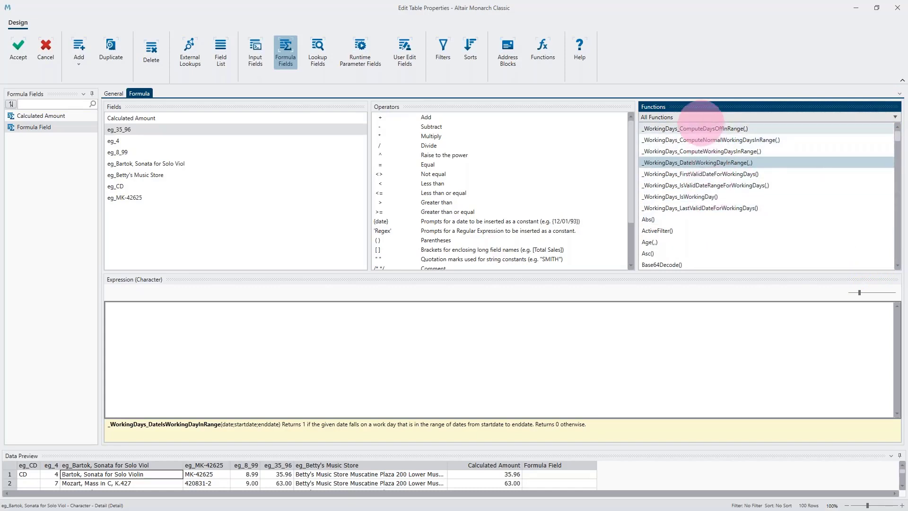
Step: Limit the function list to String functions and insert LSplit into the new field's expression
left_click(699, 117)
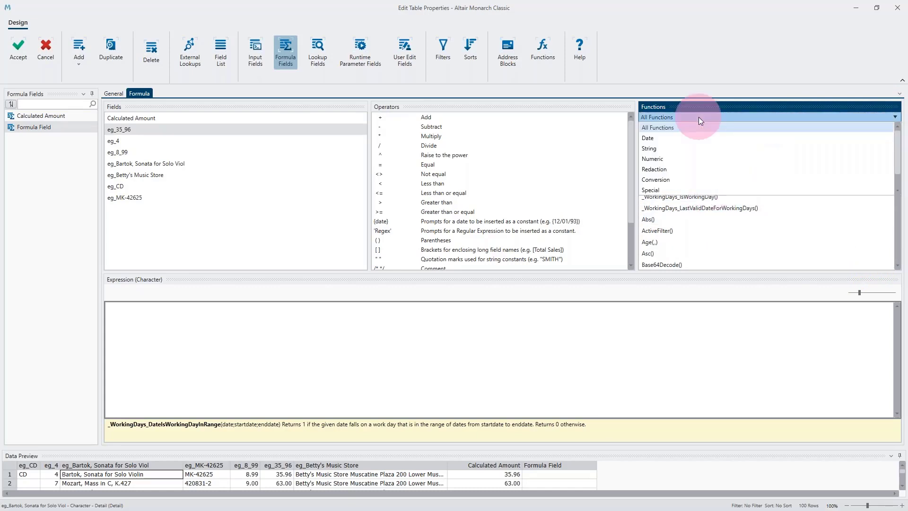
left_click(677, 148)
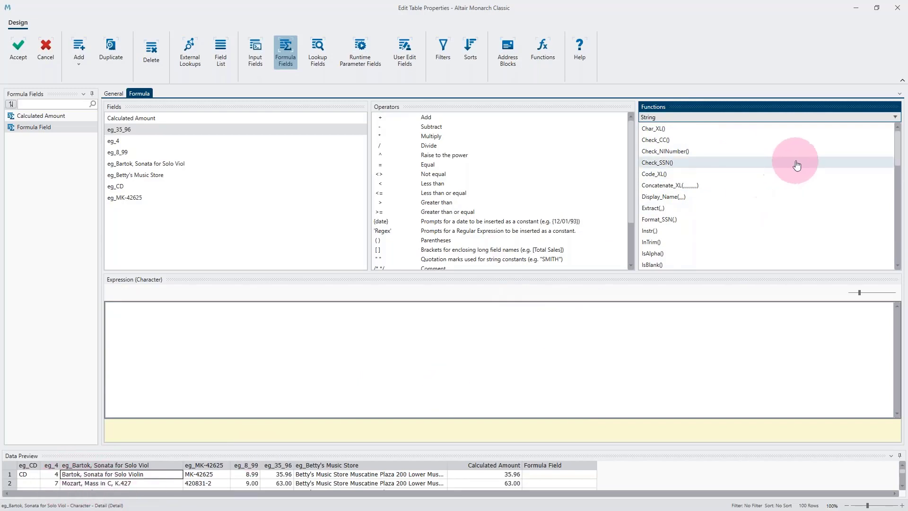
scroll(756, 179, "down", 1)
scroll(724, 180, "down", 1)
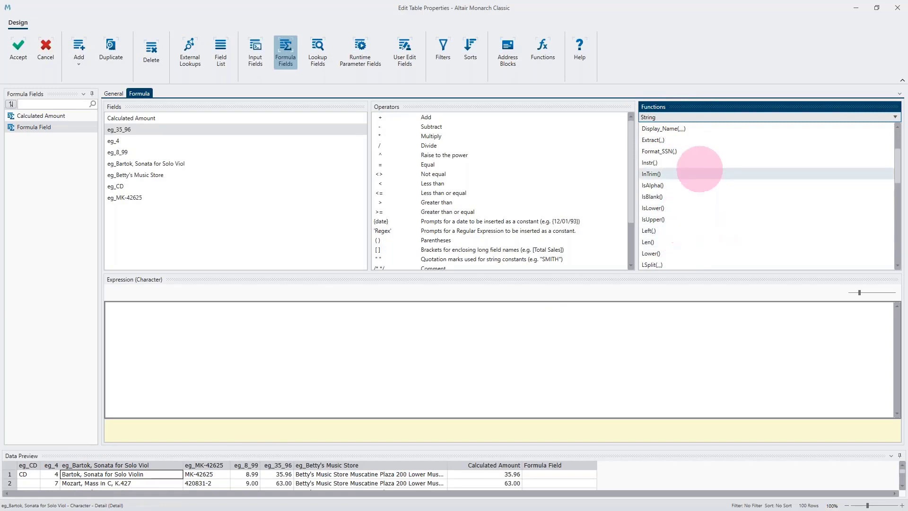
scroll(699, 179, "down", 1)
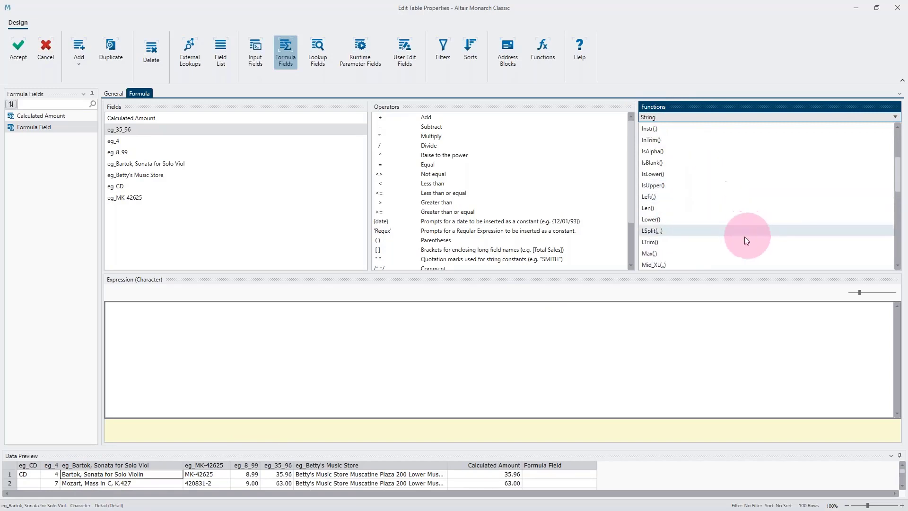
double_click(650, 232)
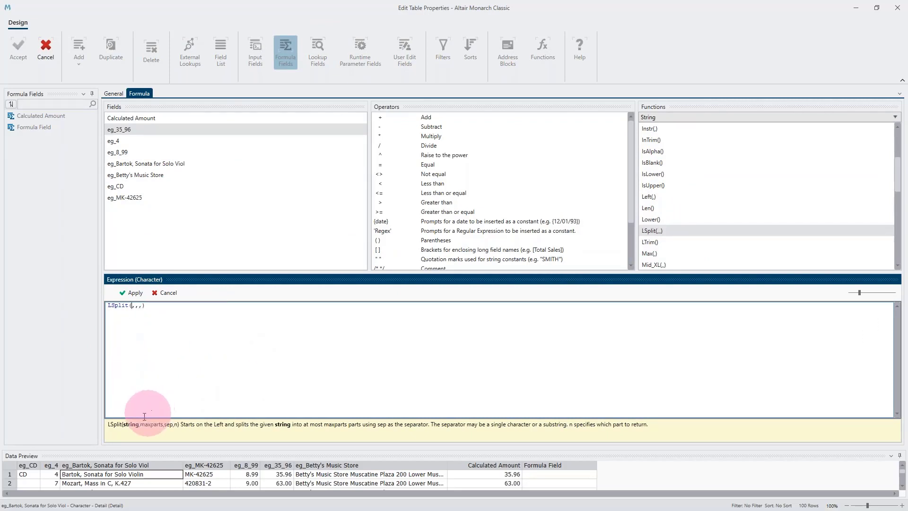
Step: Fill the first LSplit arguments with the eg_Bartok, Sonata for Solo Viol field and a maximum of 2 parts
left_click(113, 305)
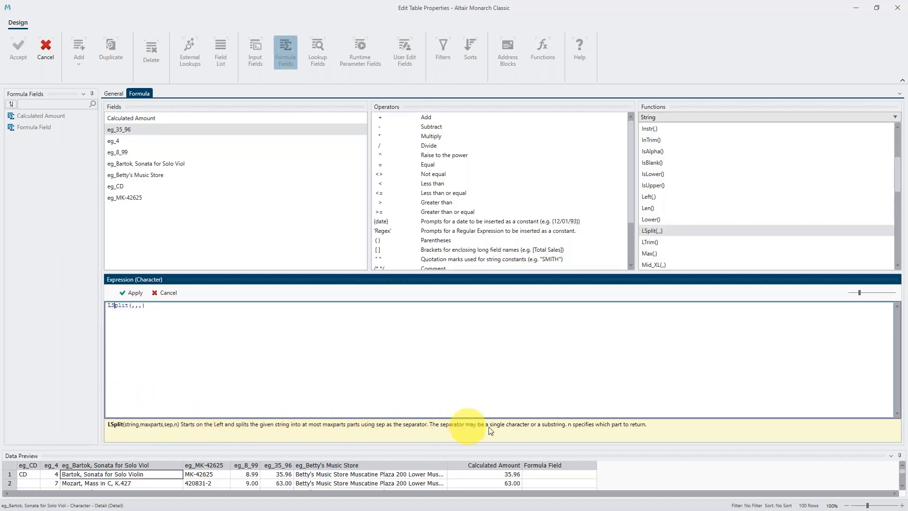
left_click(131, 305)
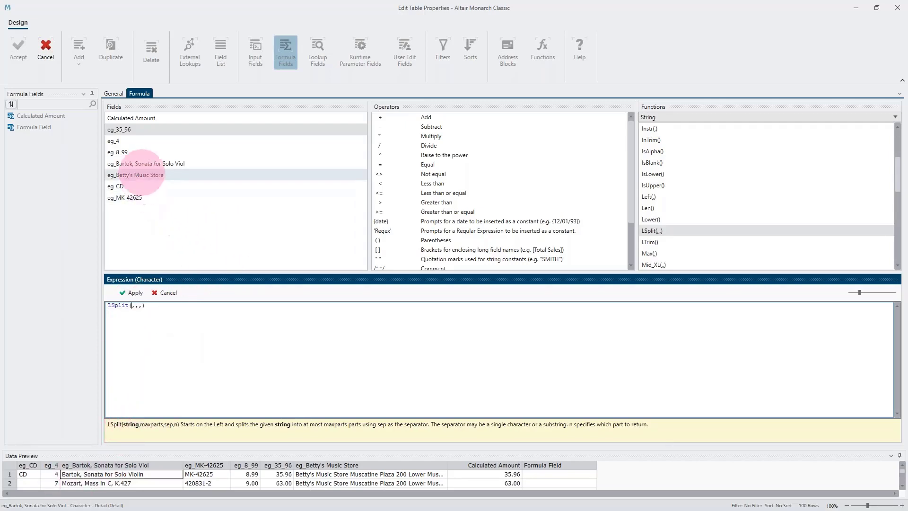
double_click(142, 164)
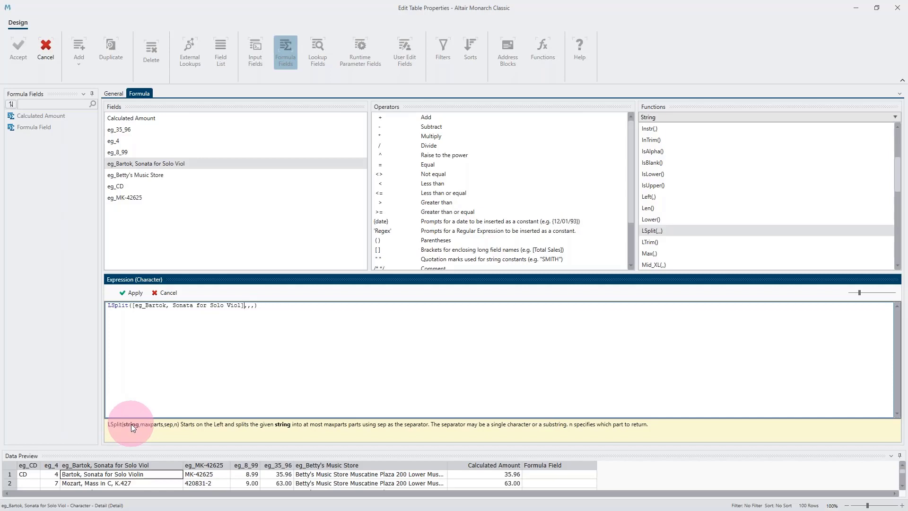
key("Right")
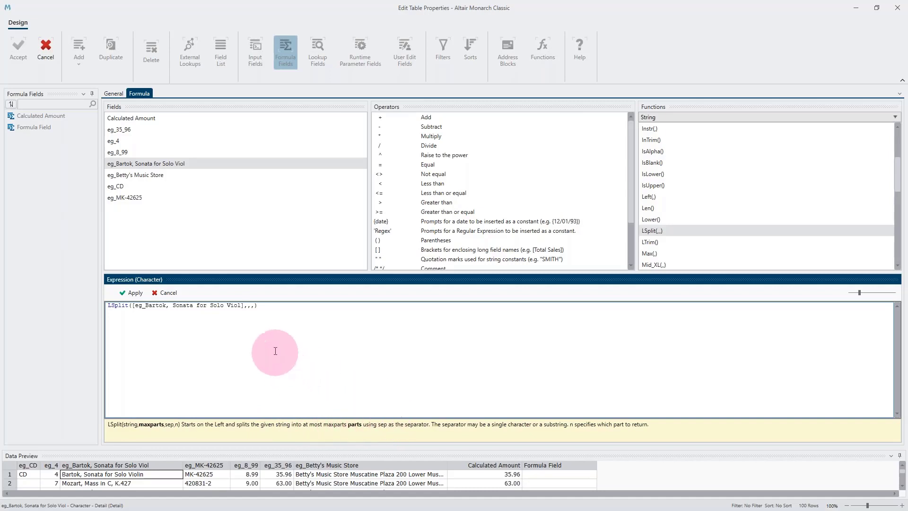
type("2")
Step: Complete the LSplit expression with a comma in quotes as the separator and 1 as the part to return, and apply it
left_click(253, 306)
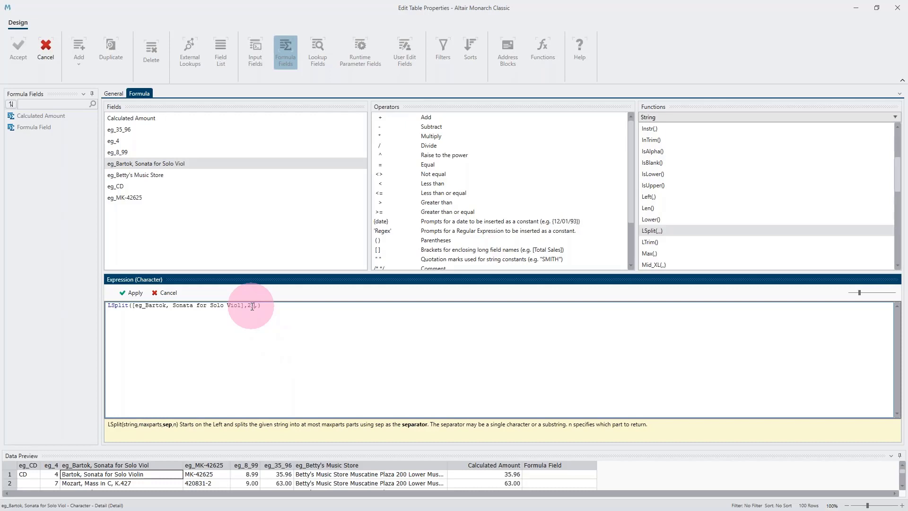
type("',")
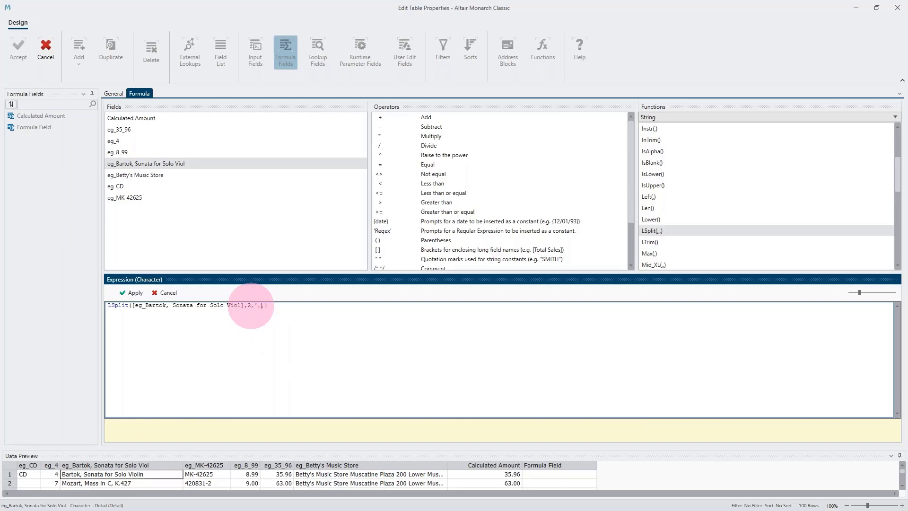
type("'")
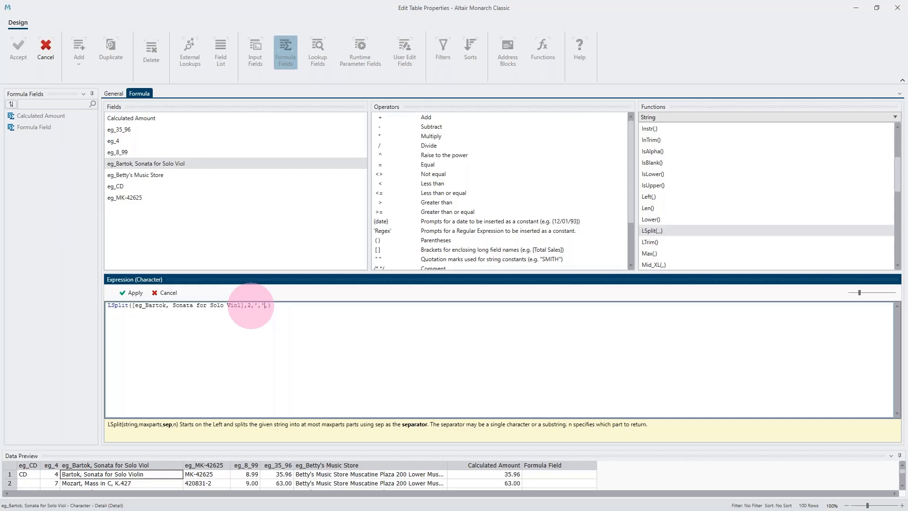
type(",")
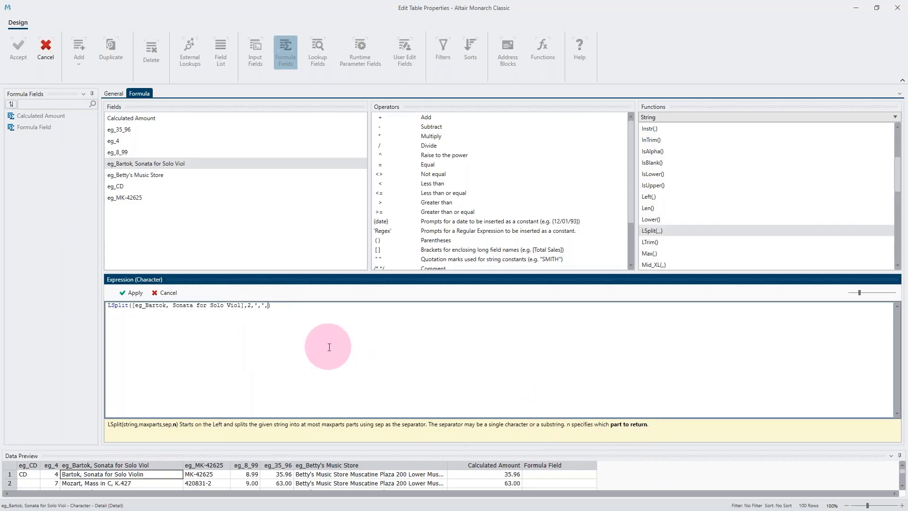
type("1")
left_click(132, 293)
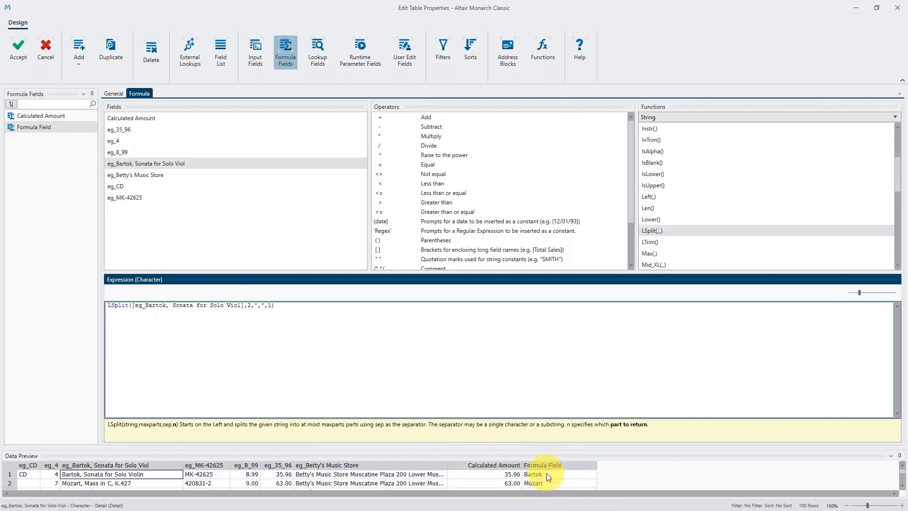
Step: Enlarge the data preview to check the new Formula Field's values, and accept the table design changes
left_click(548, 475)
left_click_drag(597, 455, 594, 368)
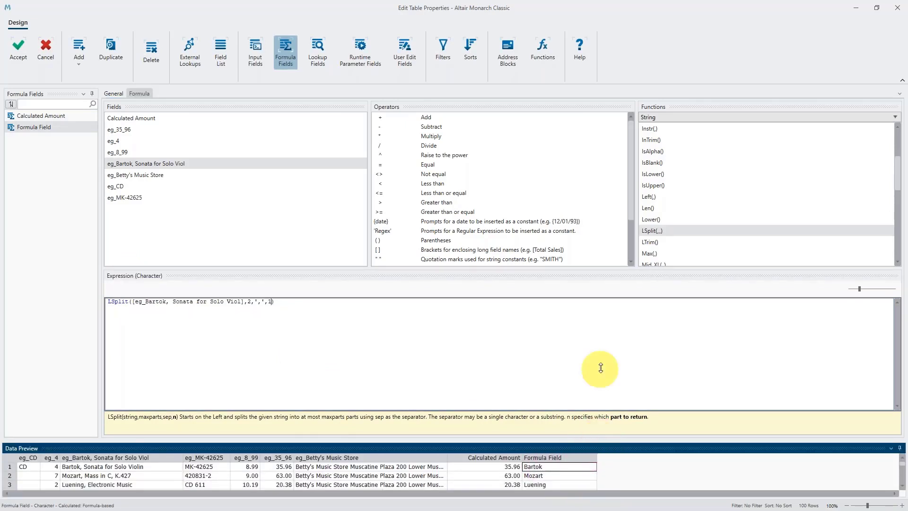
scroll(565, 435, "down", 10)
scroll(563, 436, "down", 17)
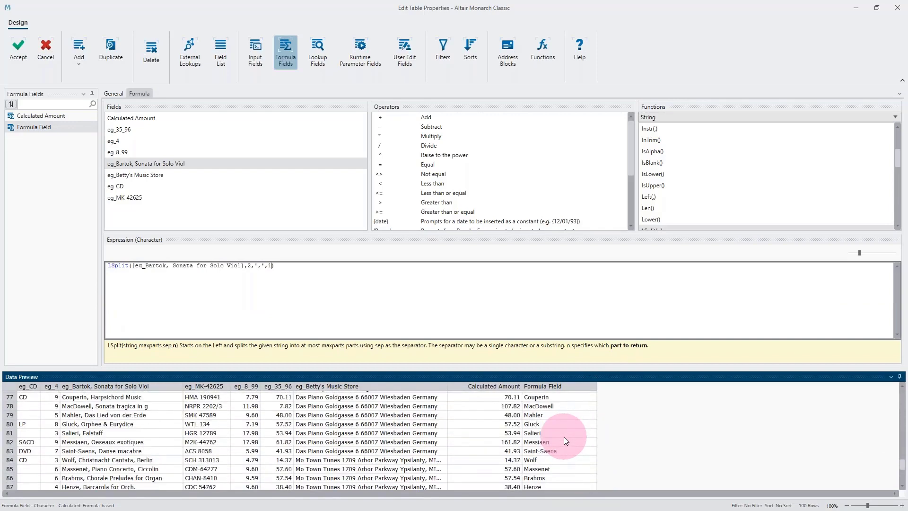
scroll(563, 435, "up", 20)
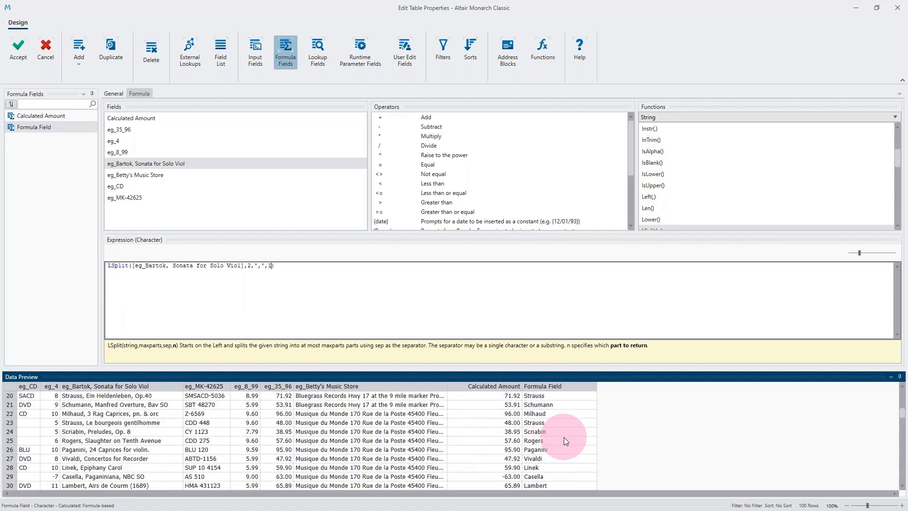
left_click(19, 50)
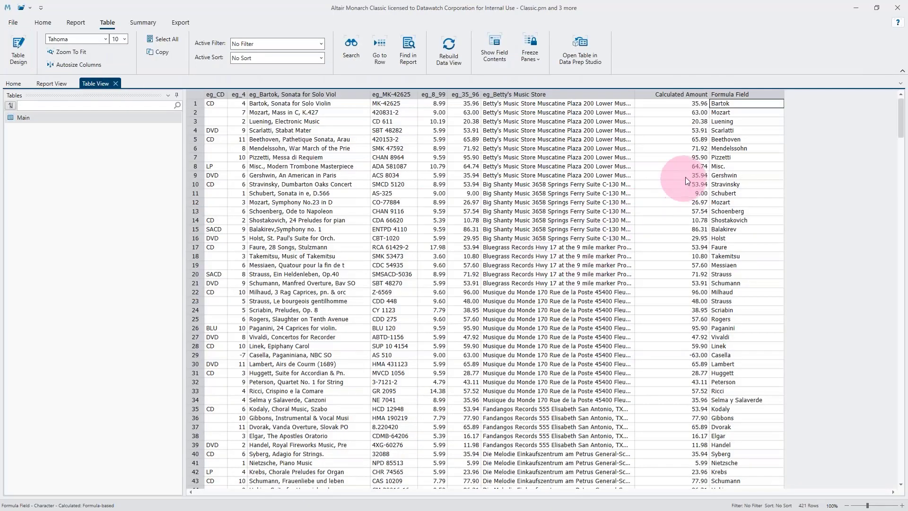
Step: Examine the Calculated Amount and Formula Field values down the rows of the table
scroll(702, 214, "down", 19)
scroll(701, 214, "up", 19)
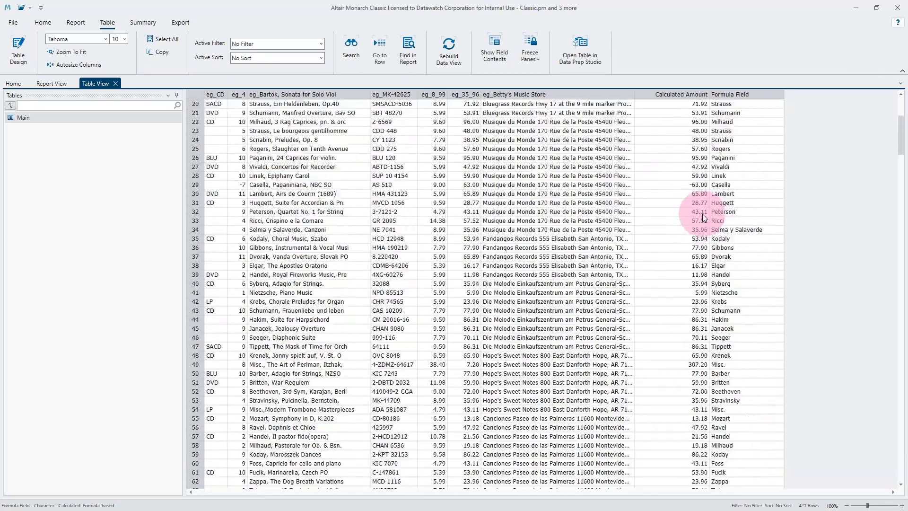
scroll(702, 214, "down", 13)
scroll(702, 215, "down", 20)
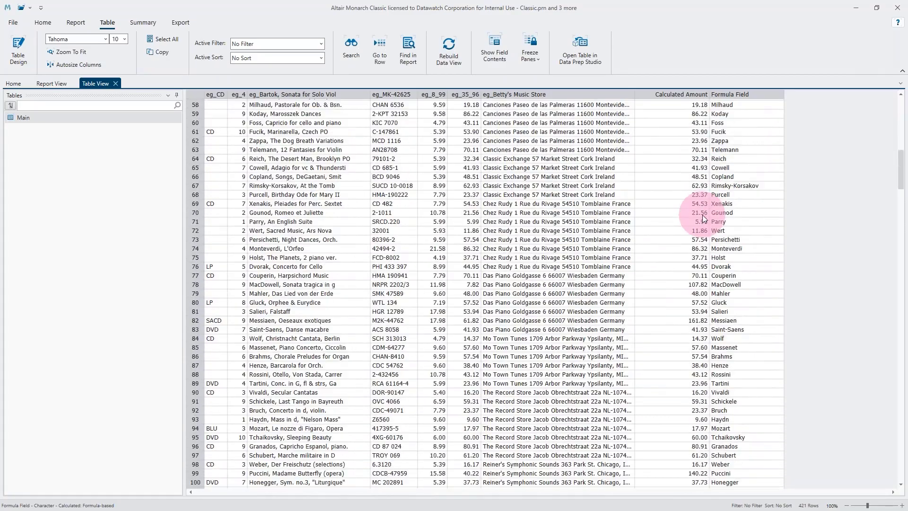
left_click(691, 118)
left_click(733, 119)
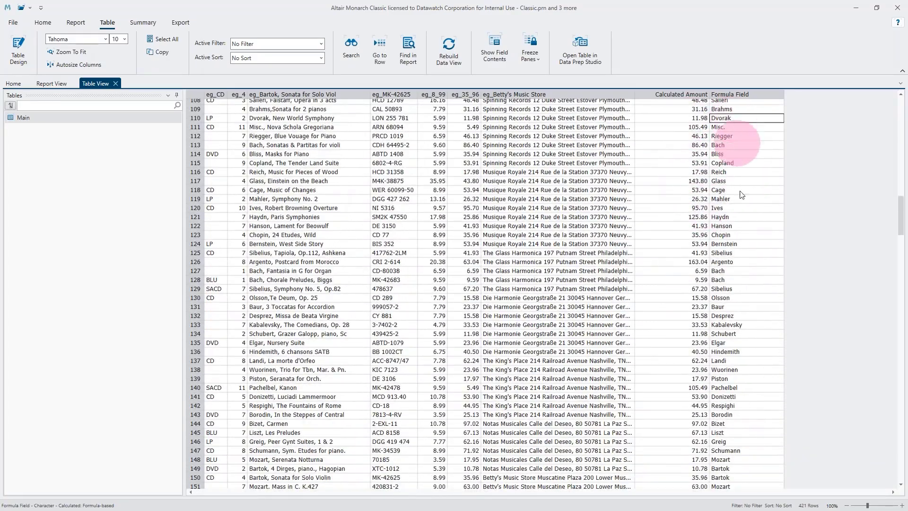
scroll(728, 384, "down", 13)
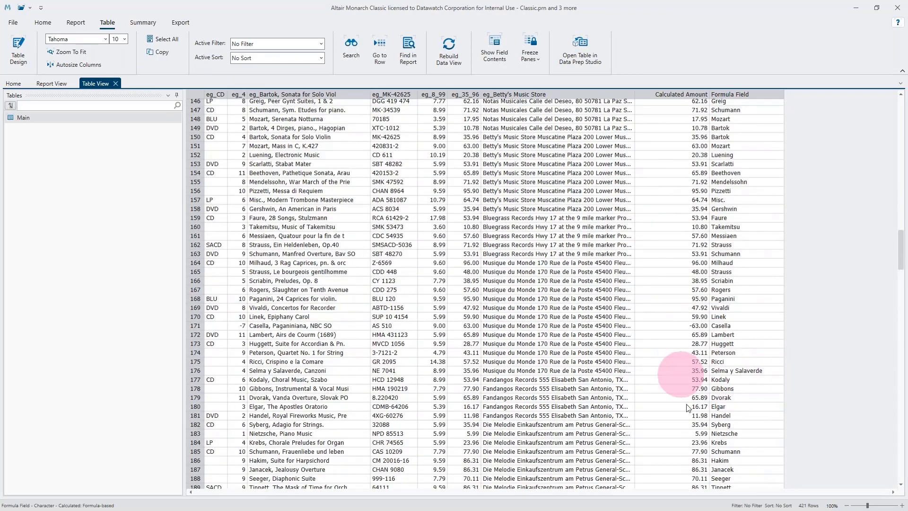
left_click(718, 425)
left_click(703, 446)
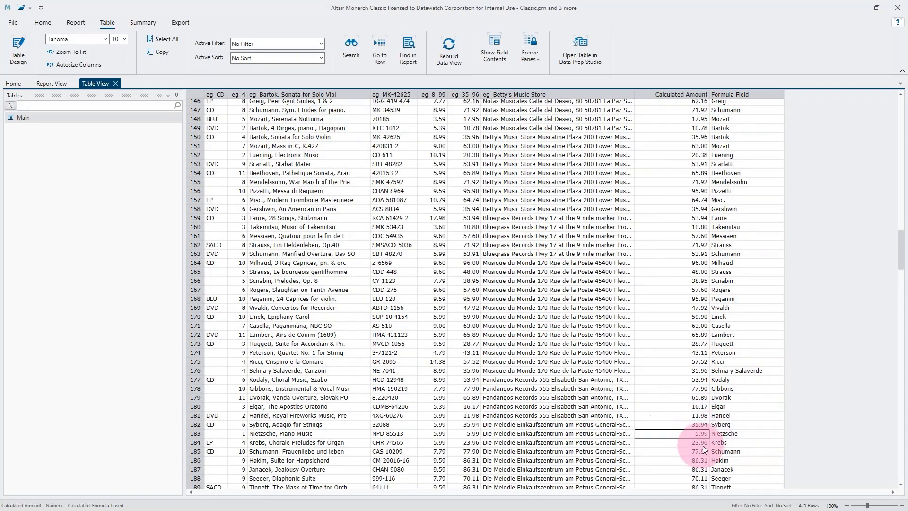
scroll(704, 446, "down", 15)
Step: Find the source line of the "Landi, La morte d'Orfeo" row in the report, and return to the table
left_click(699, 444)
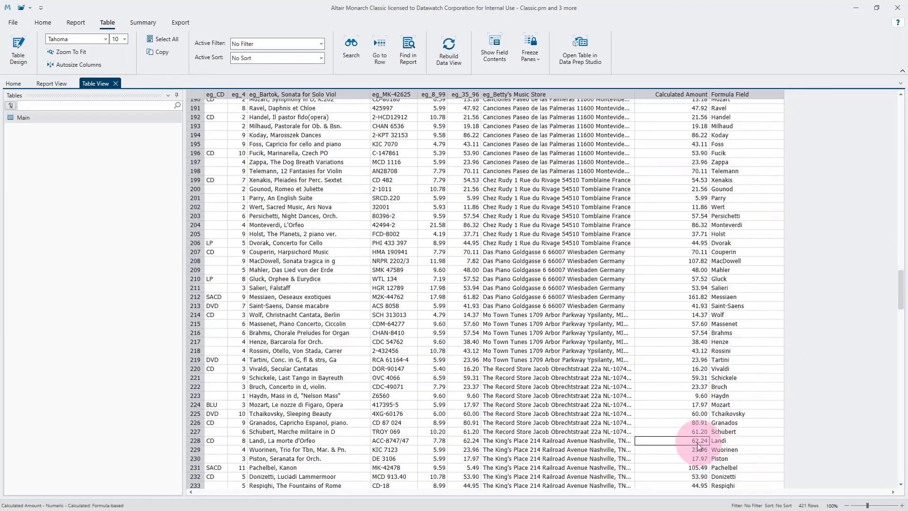
right_click(694, 444)
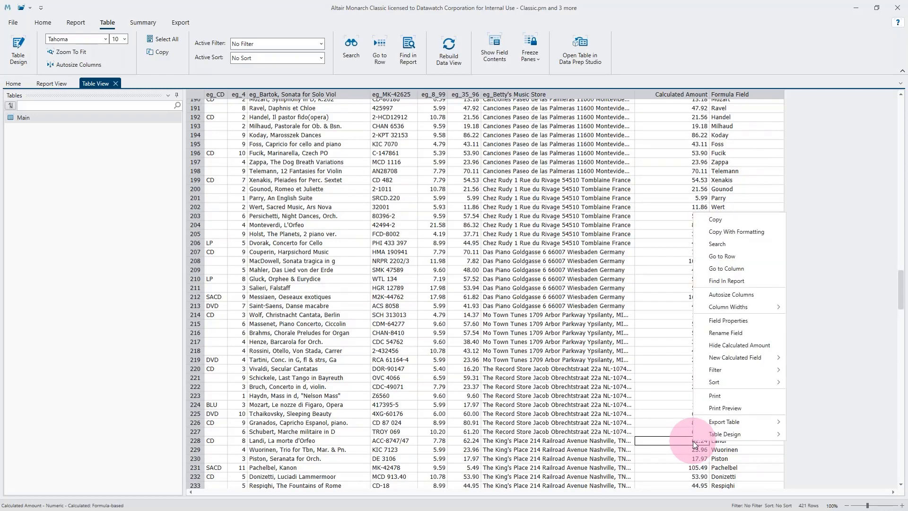
left_click(738, 283)
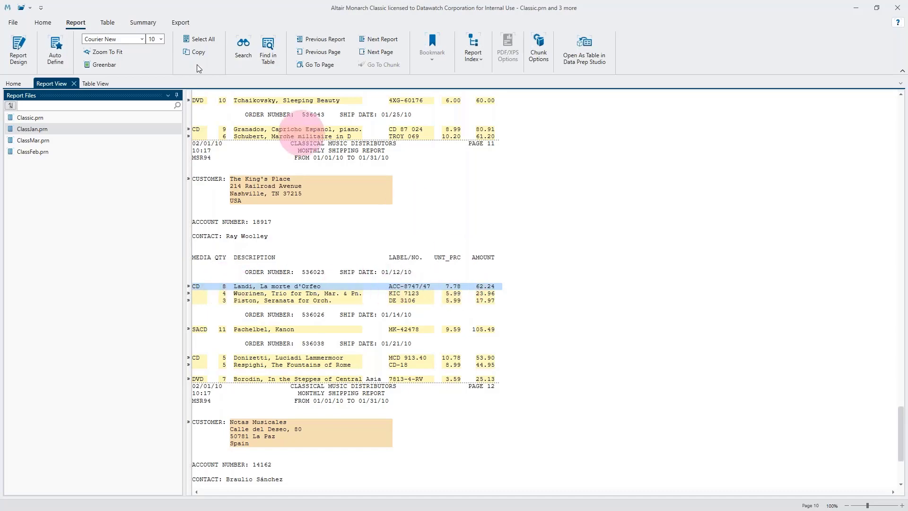
left_click(110, 22)
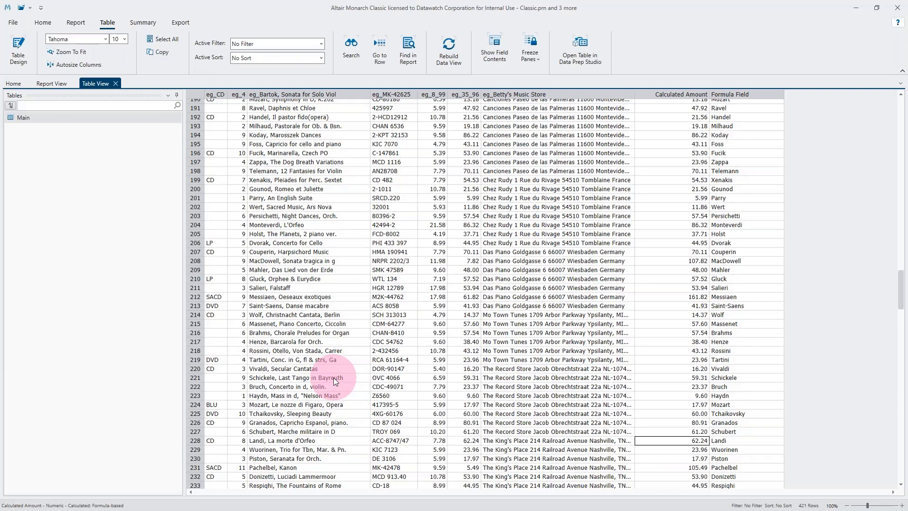
Step: Add a formula-based filter to the table design and name it "Total Amount < $10"
left_click(19, 51)
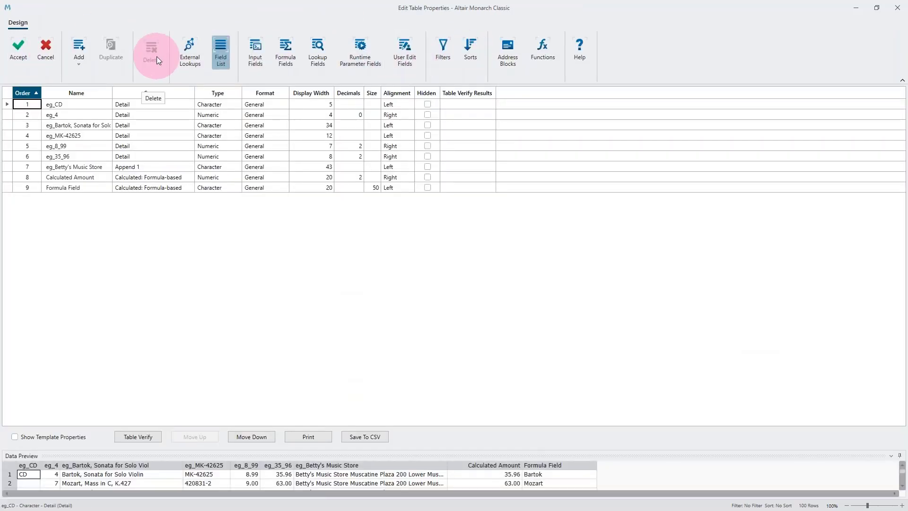
left_click(81, 67)
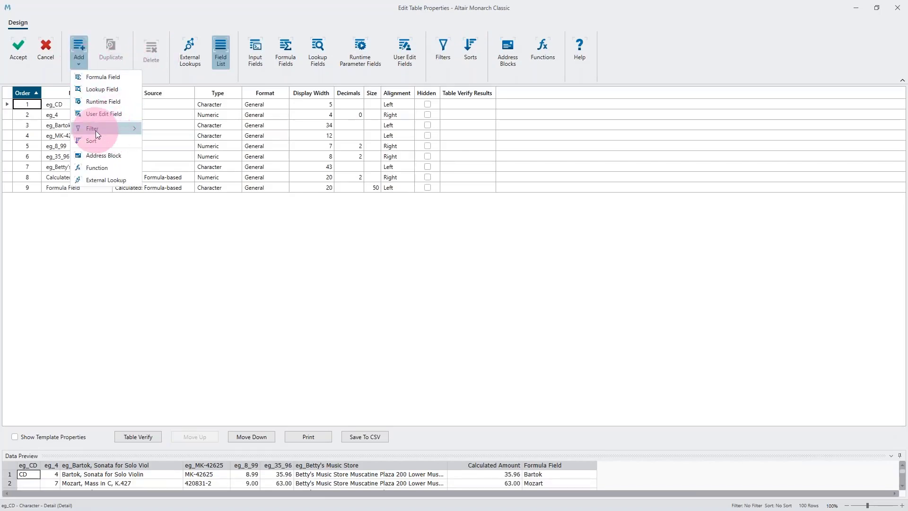
mouse_move(95, 131)
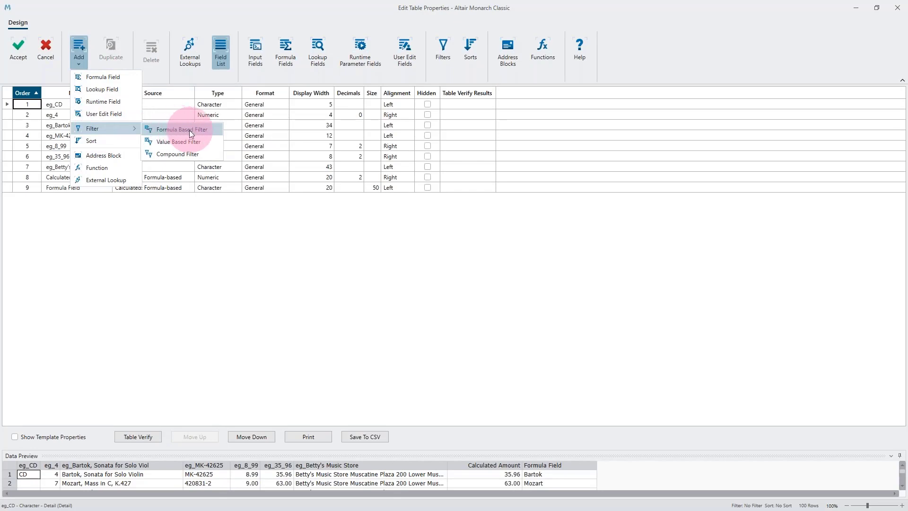
left_click(176, 131)
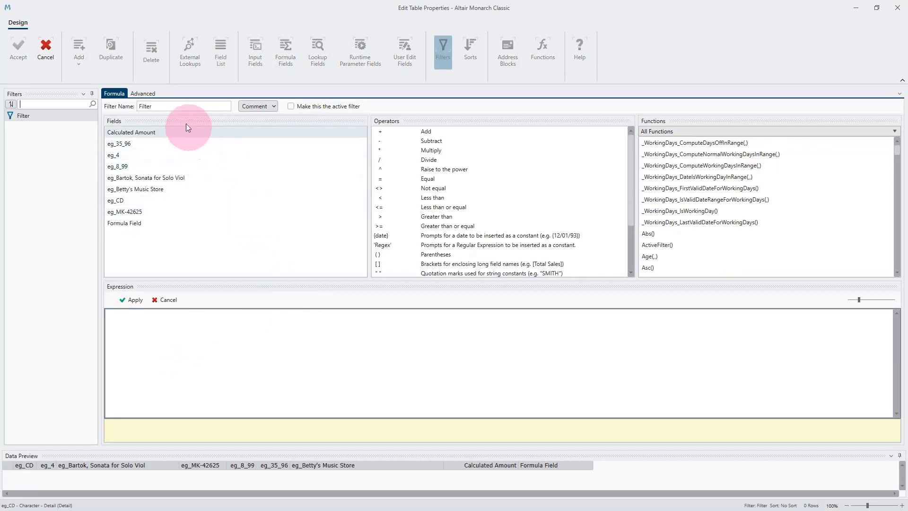
left_click_drag(174, 107, 54, 100)
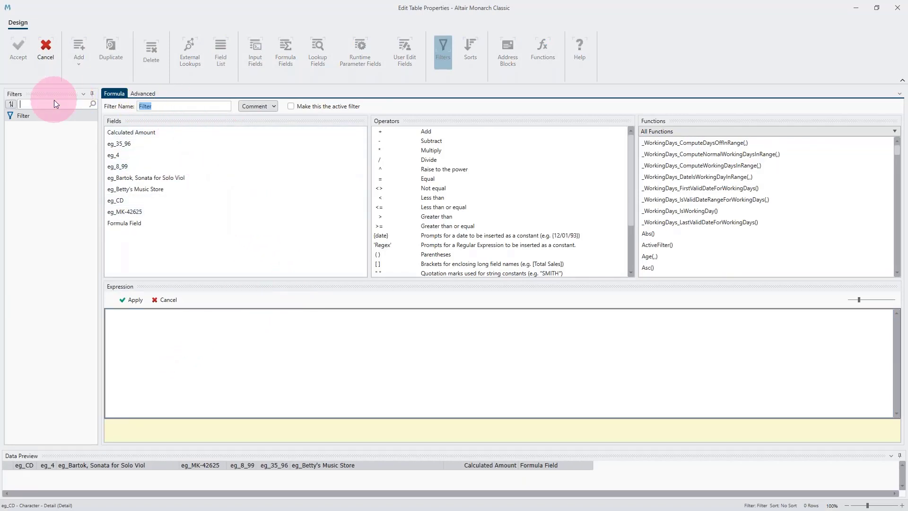
type("Total Amount")
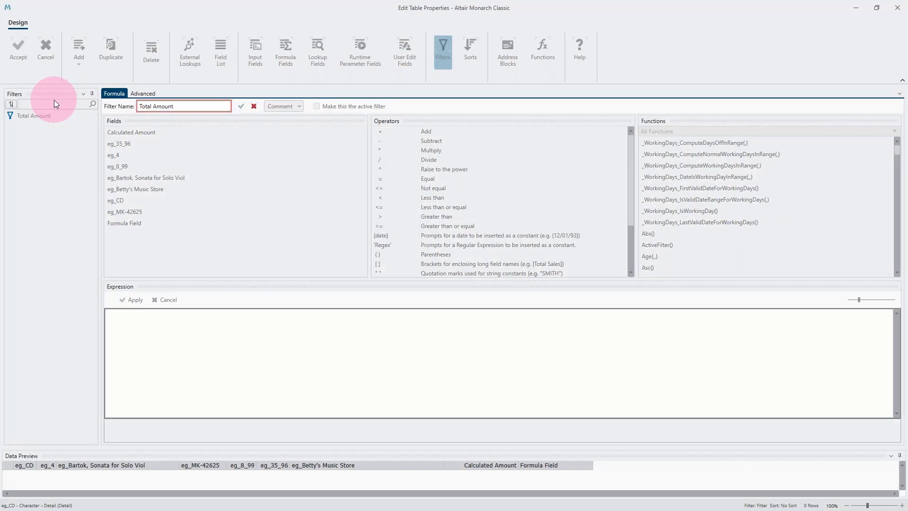
type(" < $10")
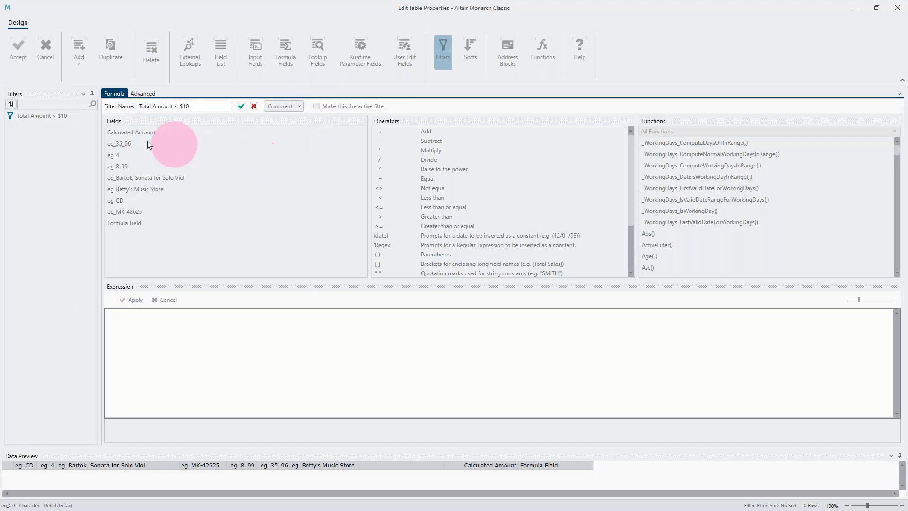
left_click(240, 106)
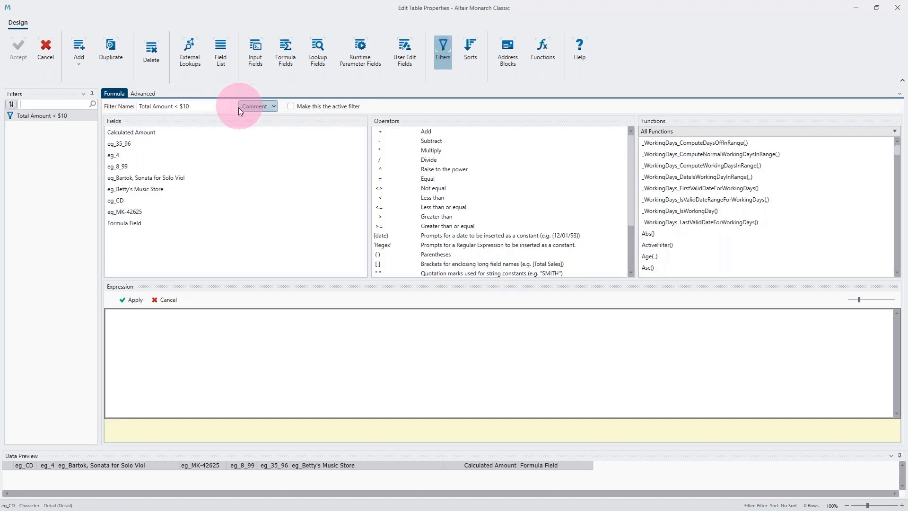
Step: Define the filter expression as [Calculated Amount]<10, apply it, and accept the table design changes
double_click(138, 132)
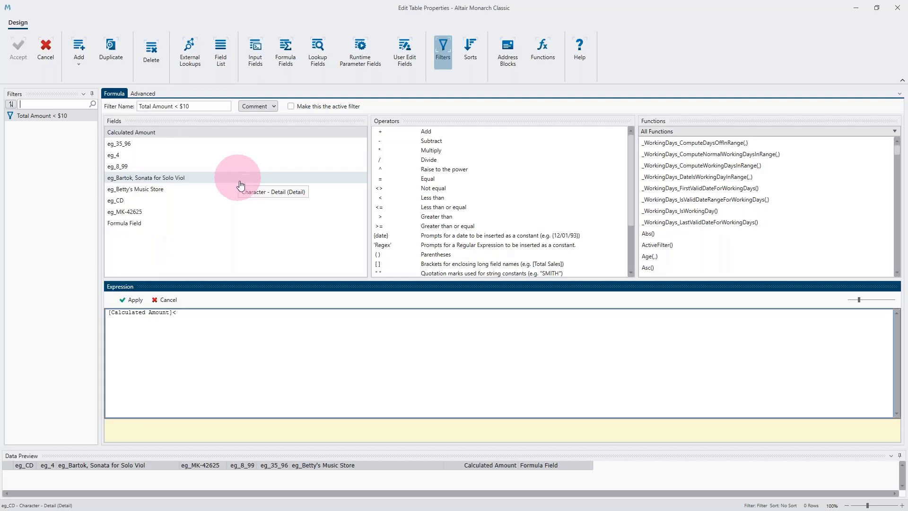
type("<10")
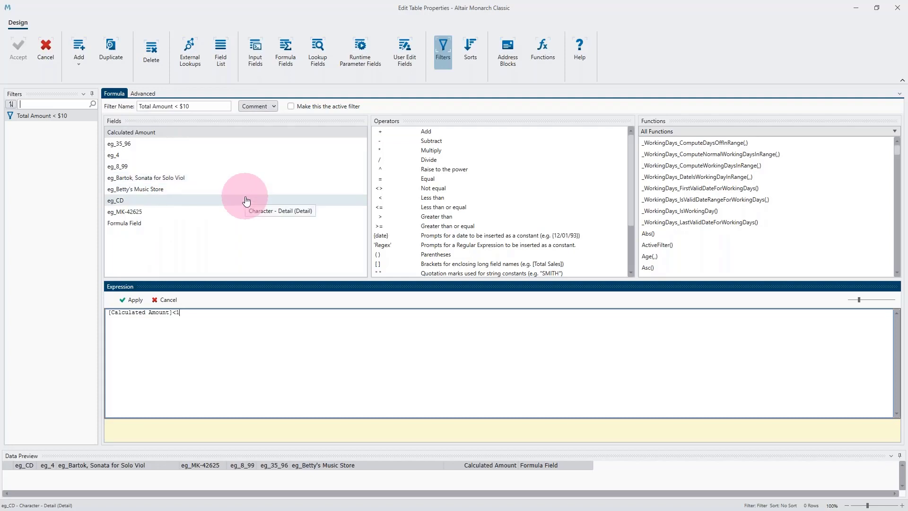
left_click(131, 300)
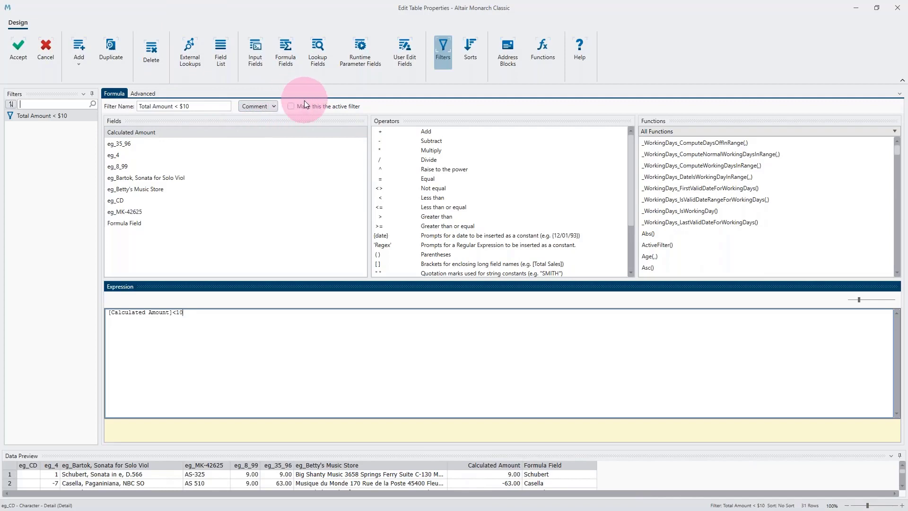
left_click(21, 51)
Step: Make the "Total Amount < $10" filter the active filter and accept the table design changes
left_click(23, 54)
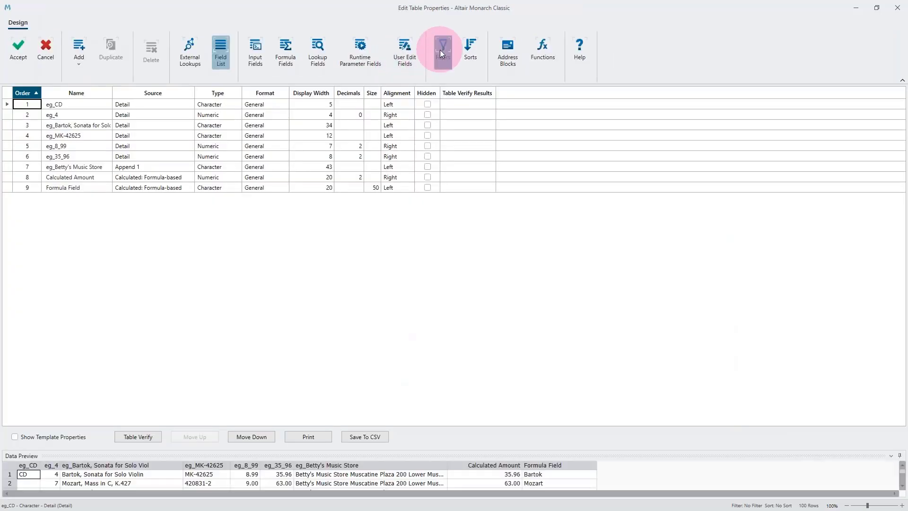
left_click(440, 51)
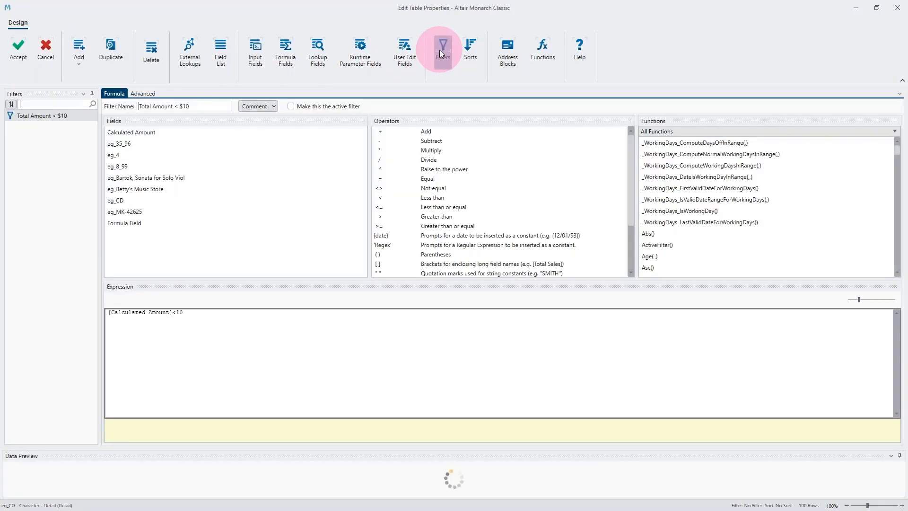
left_click(291, 106)
left_click(19, 44)
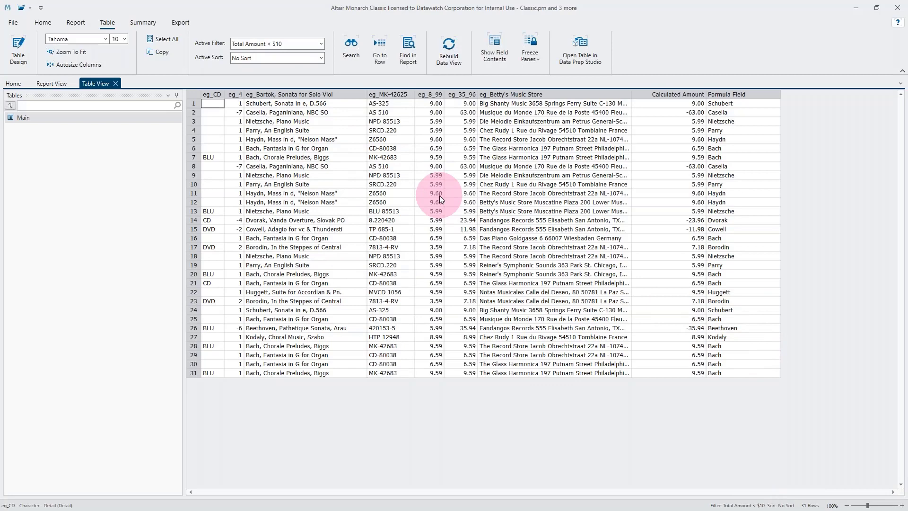
Step: Add another formula-based filter to the table design and name it "Show me CD's"
left_click(23, 46)
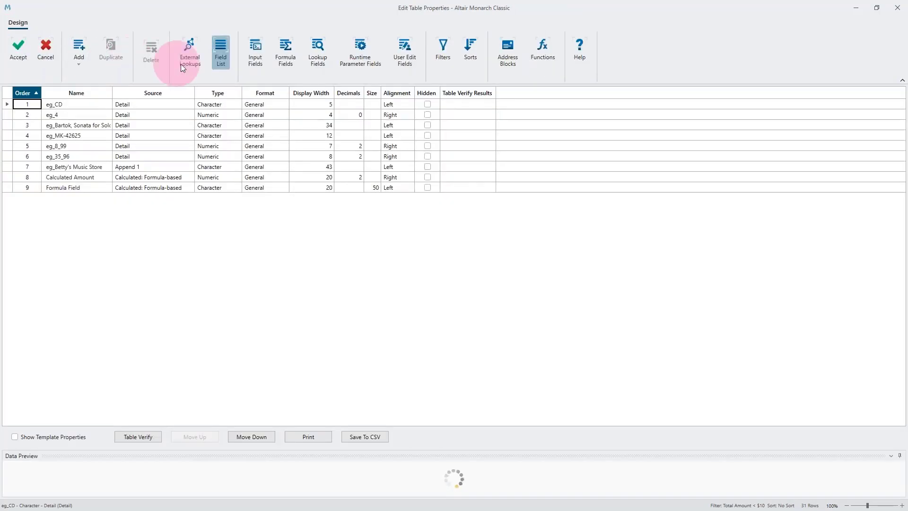
left_click(77, 63)
mouse_move(120, 128)
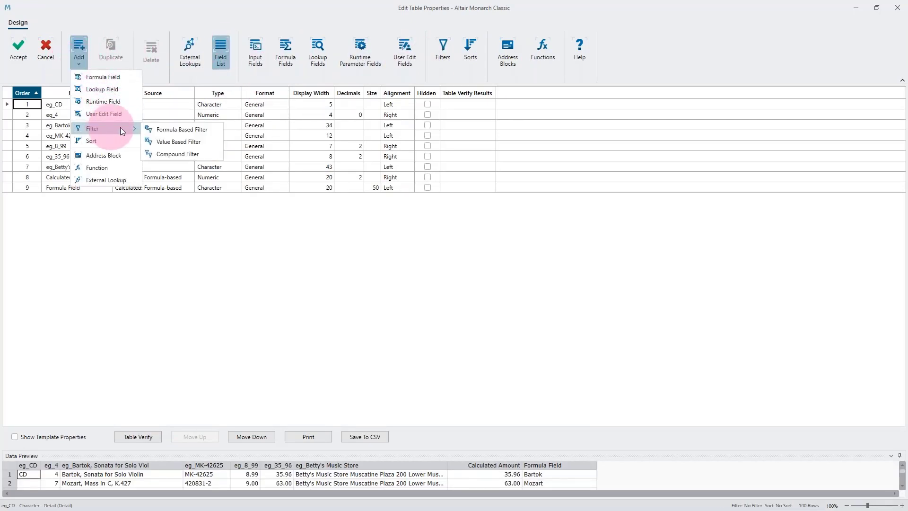
left_click(174, 129)
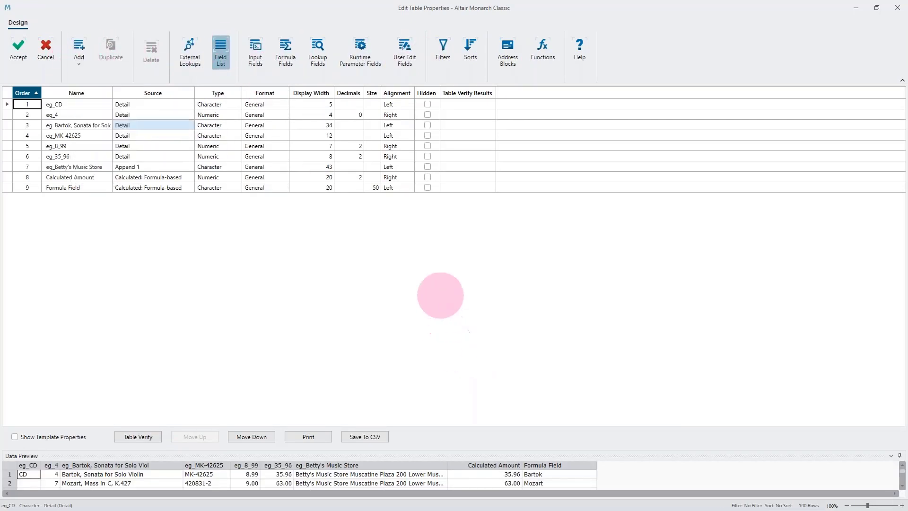
left_click(219, 336)
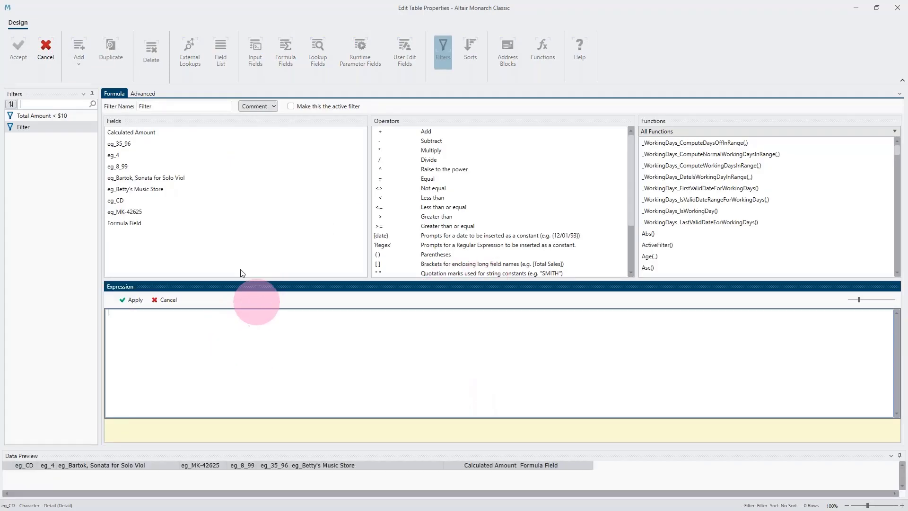
left_click_drag(178, 107, 101, 103)
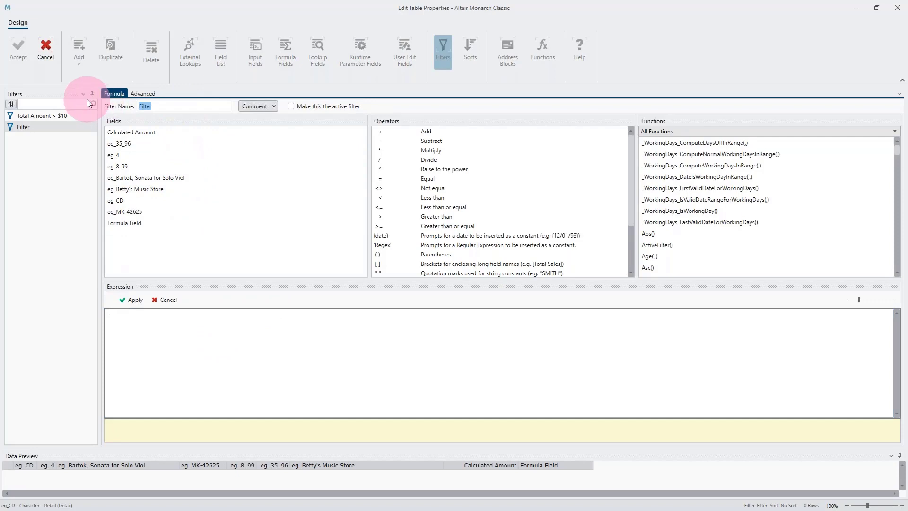
type("Show me")
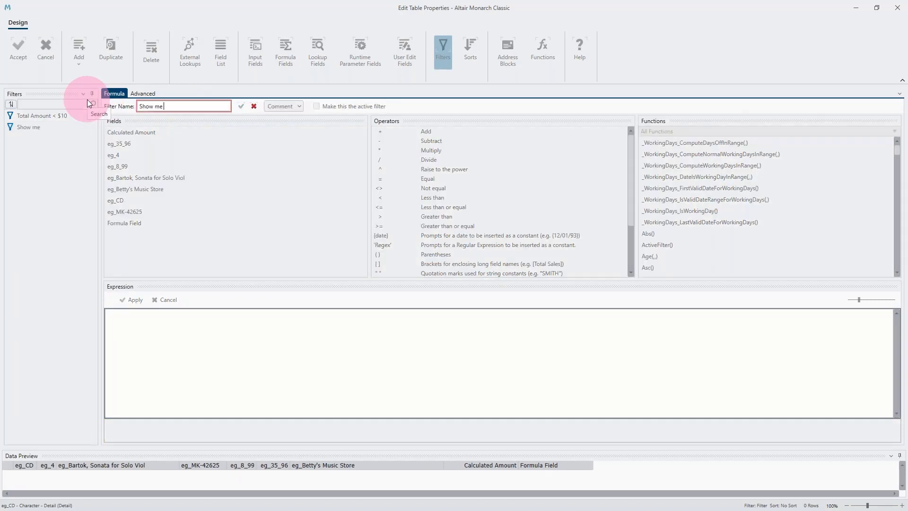
type(" CD's")
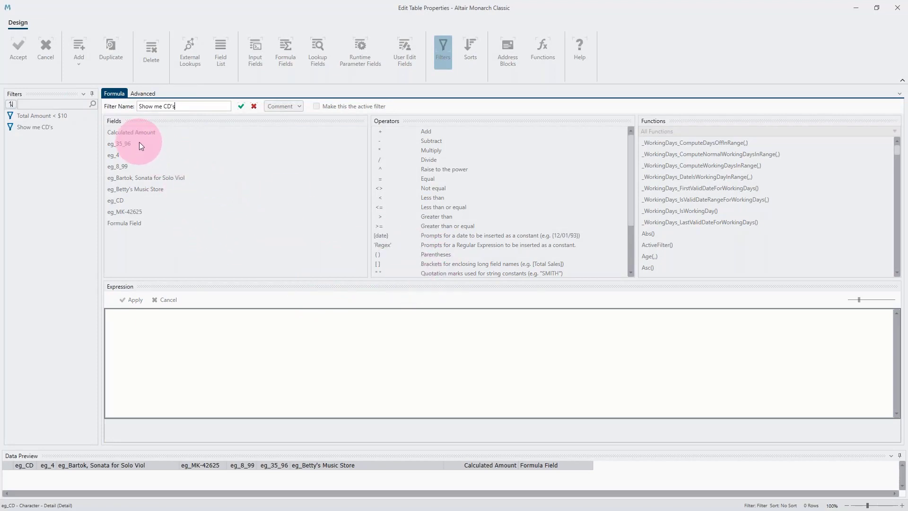
left_click(241, 107)
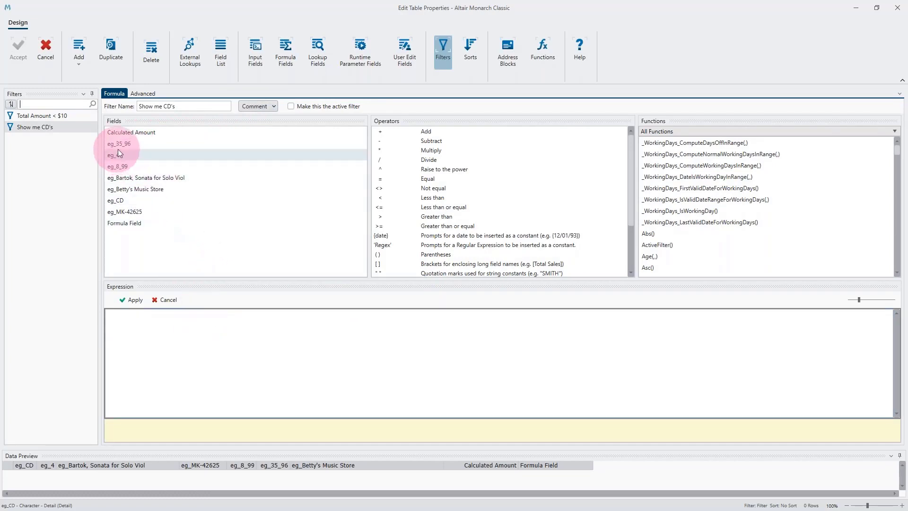
Step: Define the filter expression as eg_CD='CD' and accept the table design with this filter active
double_click(120, 201)
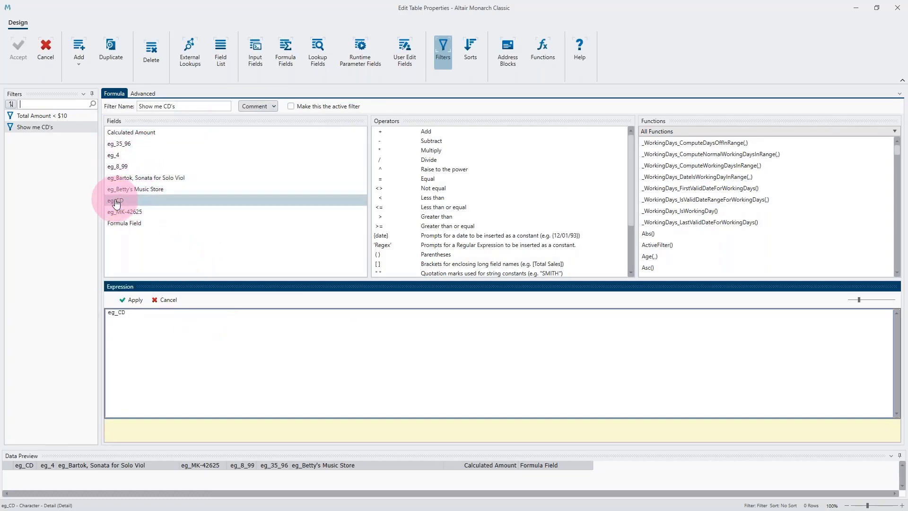
type("='CD'")
left_click(130, 307)
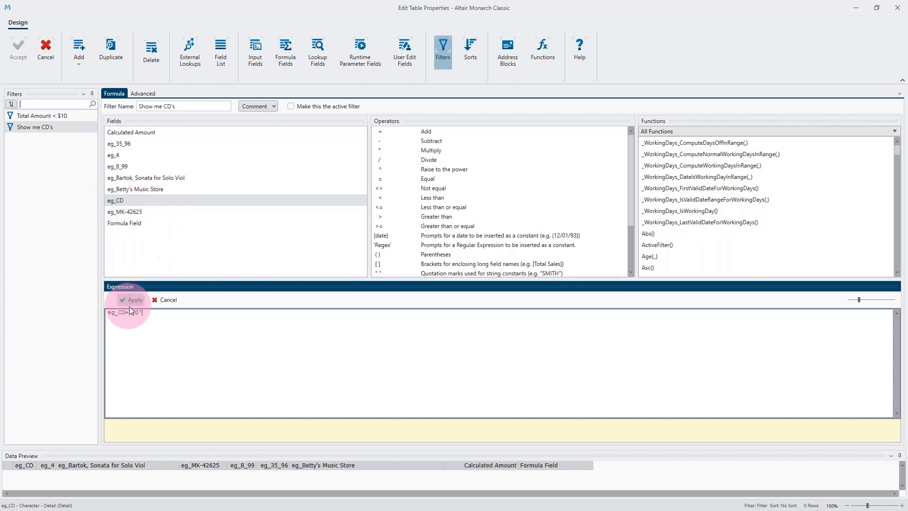
left_click(131, 299)
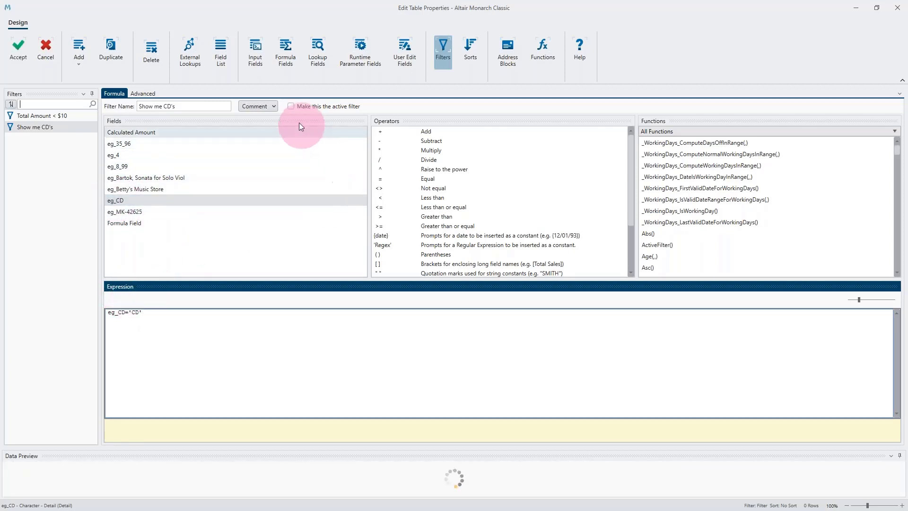
left_click(290, 107)
left_click(18, 47)
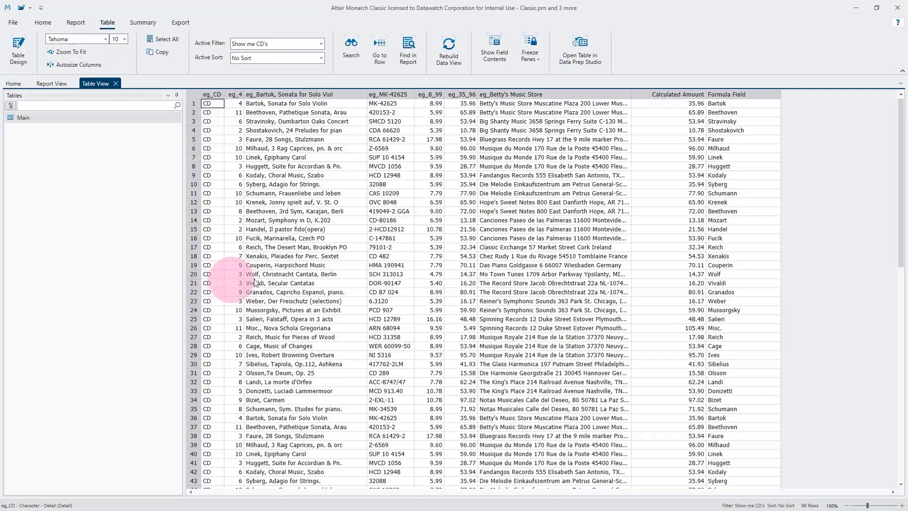
Step: Look through the filtered rows, and switch the active filter to "Total Amount < $10" and back to "Show me CD's"
scroll(378, 287, "down", 7)
scroll(377, 283, "up", 7)
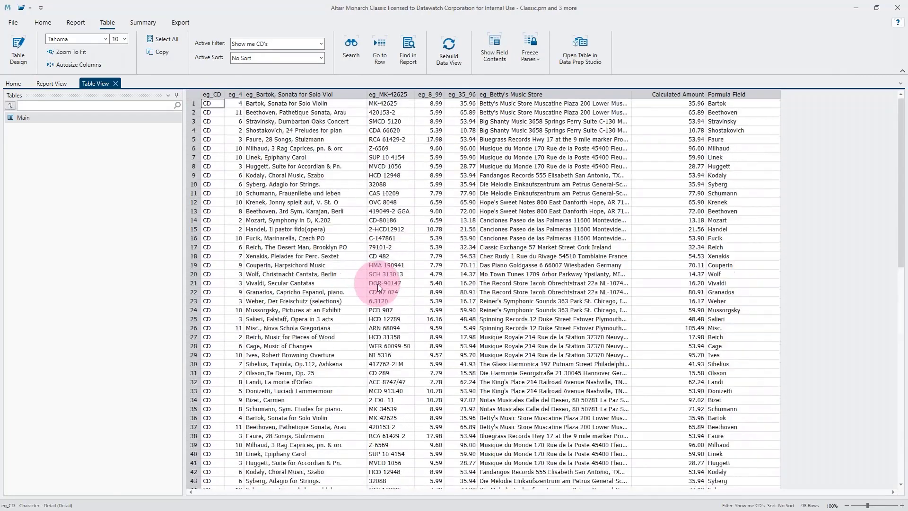
scroll(377, 283, "down", 15)
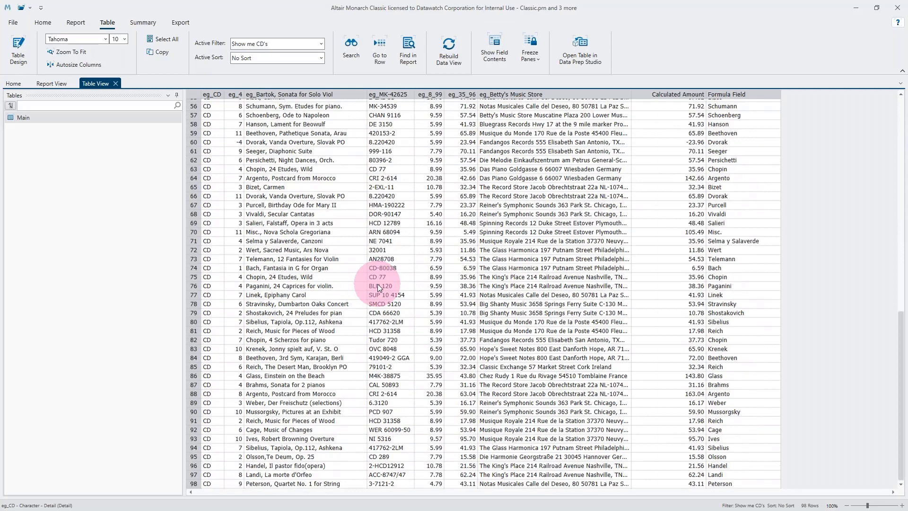
left_click(320, 43)
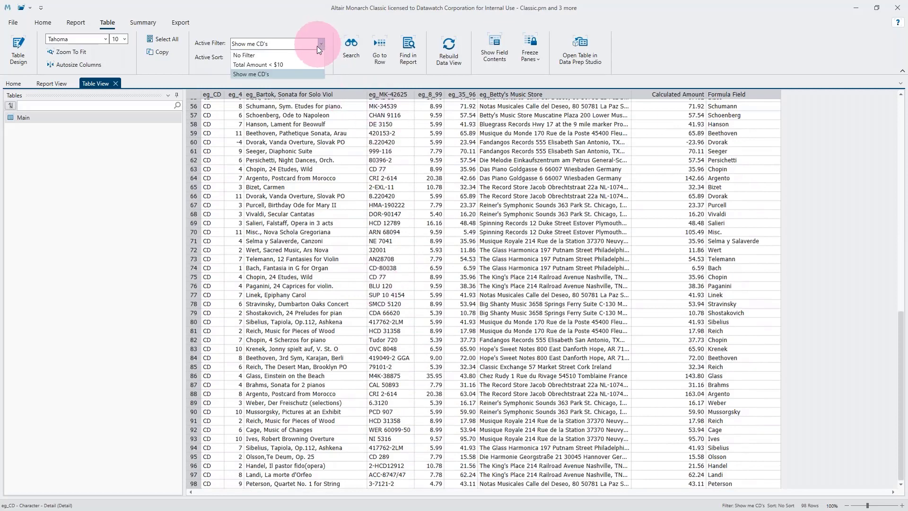
left_click(282, 65)
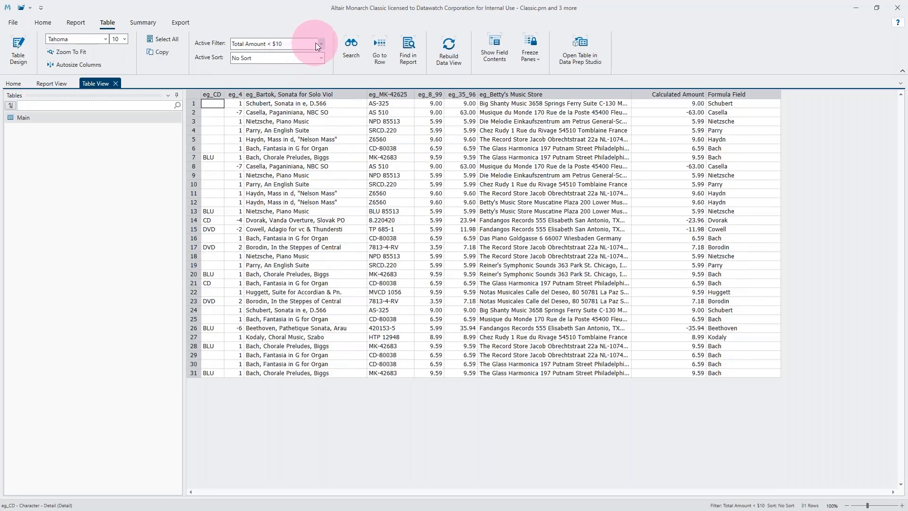
left_click(322, 44)
left_click(283, 72)
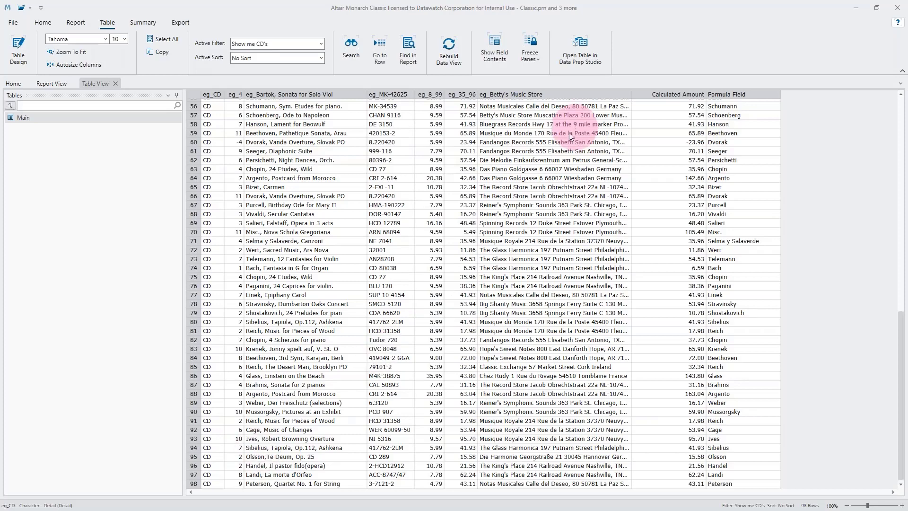
Step: Open the help topic for the Table View, look it over, and close the help window
left_click(538, 224)
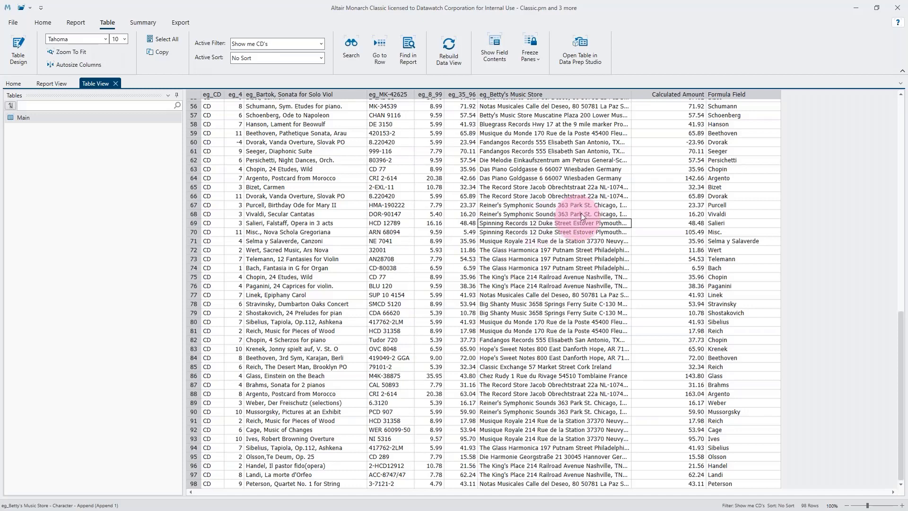
left_click(896, 28)
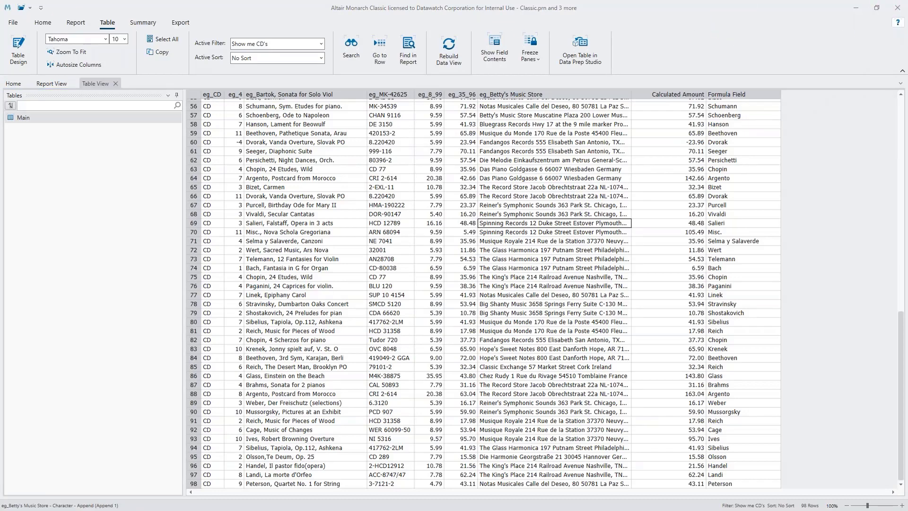
left_click_drag(102, 80, 541, 80)
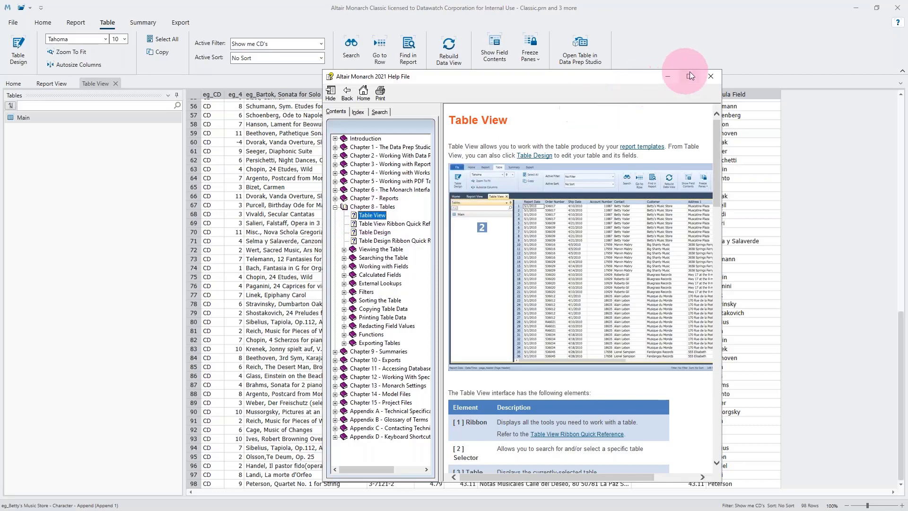
left_click(715, 80)
Step: Switch to the Summary View and open its help topic in a widened, repositioned help window
left_click(150, 25)
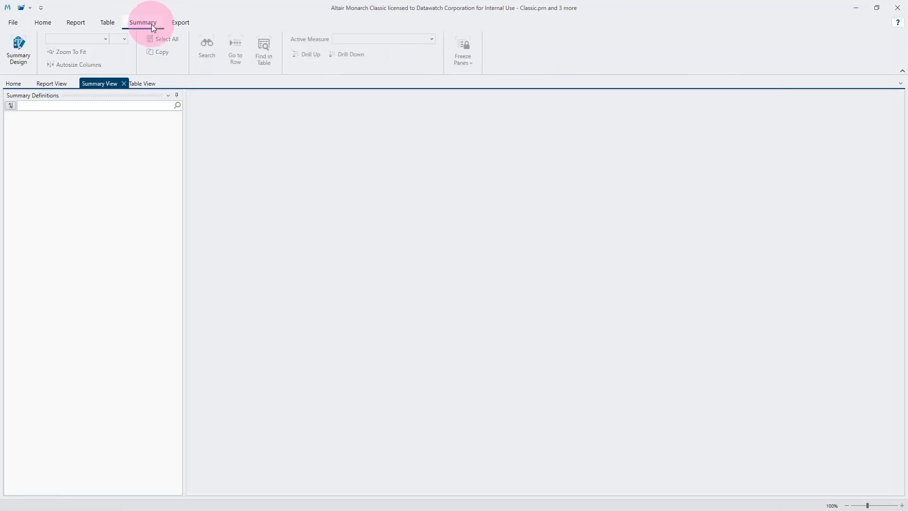
left_click(898, 22)
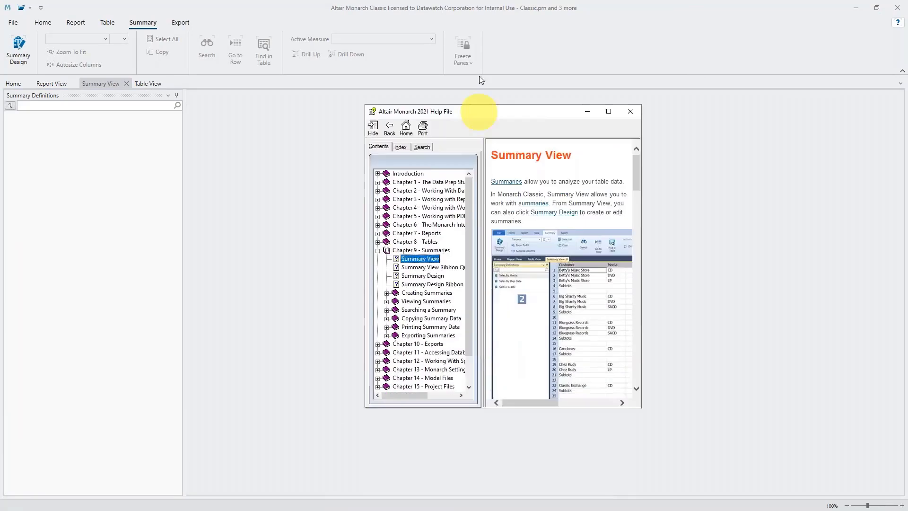
left_click_drag(479, 111, 480, 61)
left_click_drag(641, 353, 843, 354)
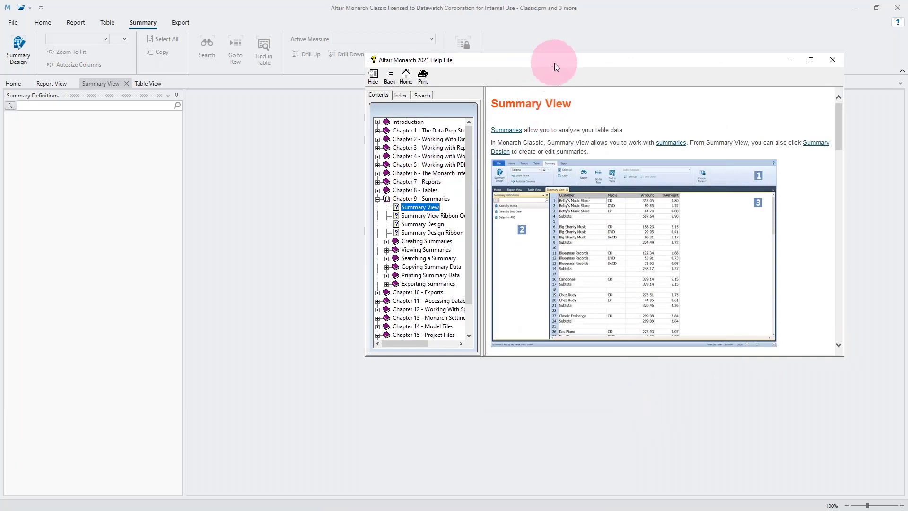
left_click_drag(554, 63, 375, 155)
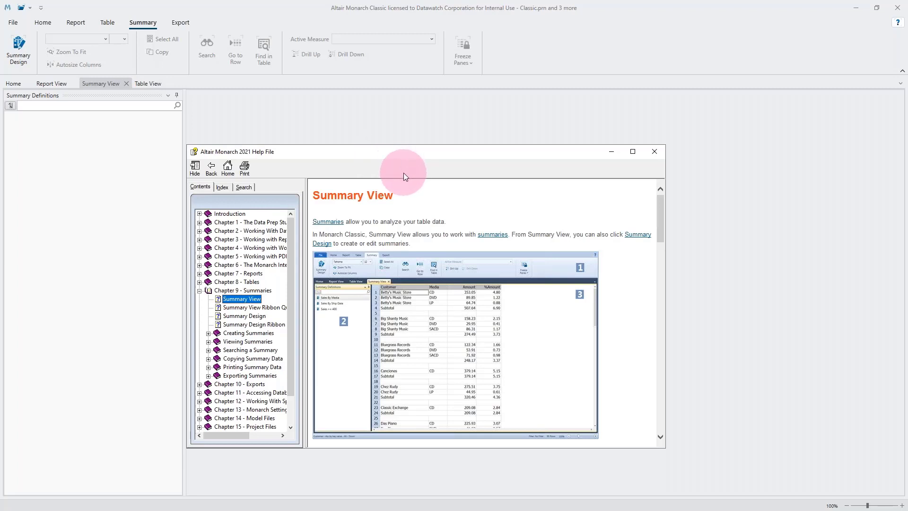
Step: Look up "lsplit" in the help index and display the LSplit Function topic
left_click(218, 187)
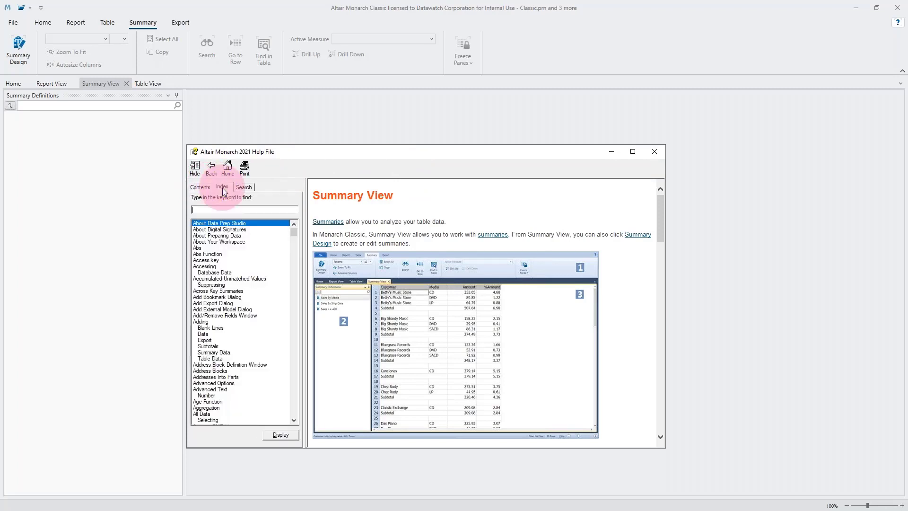
type("lsplit")
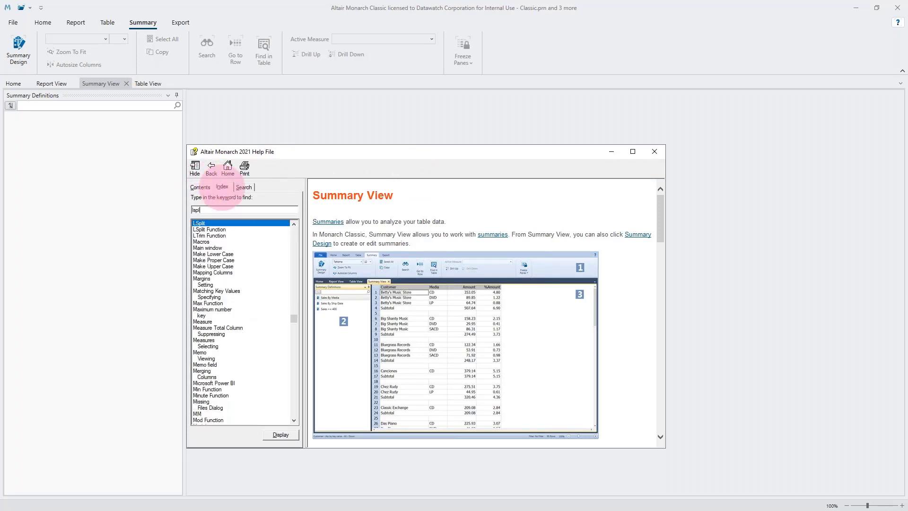
double_click(214, 230)
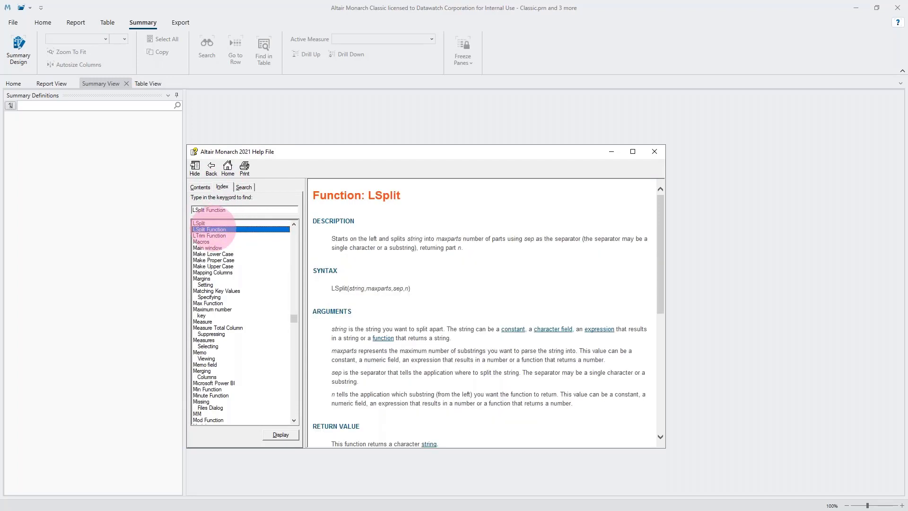
Step: Run a keyword search of the help file for "lsplit" to list the matching topics
left_click(244, 187)
left_click(220, 189)
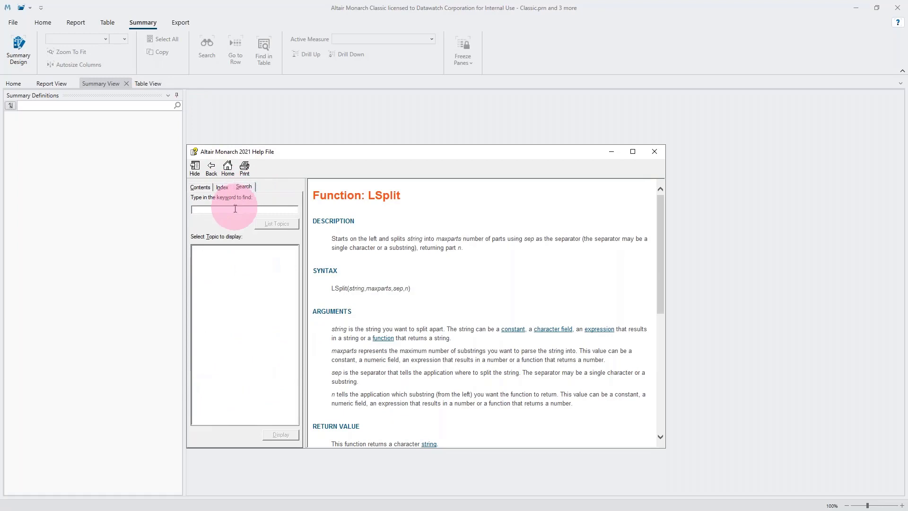
type("lsplkt")
key("BackSpace")
key("Return")
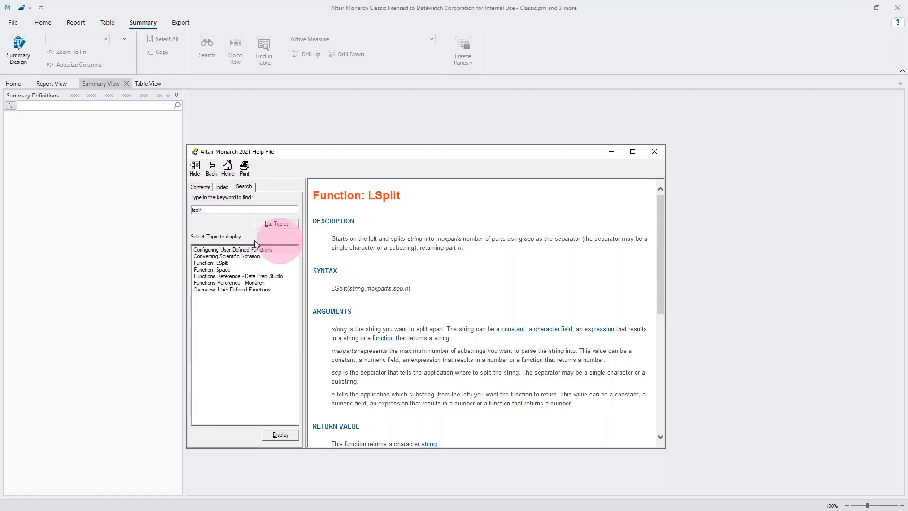
Step: Return to the help contents, collapse Chapter 9 - Summaries, and make the help window taller
left_click(205, 186)
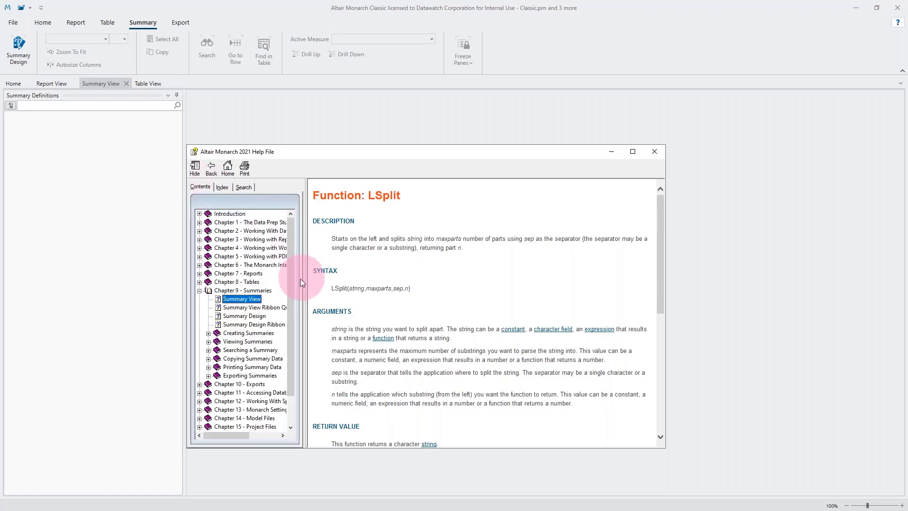
left_click(199, 290)
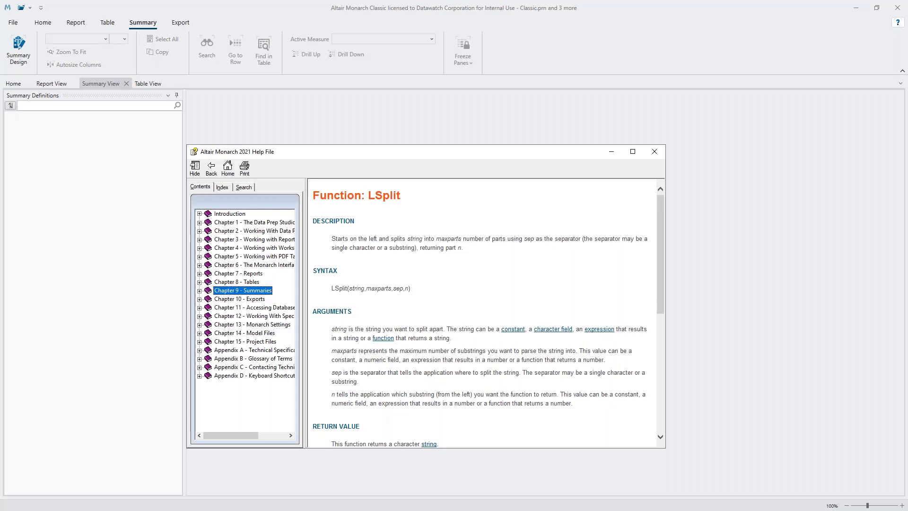
left_click_drag(445, 143, 460, 93)
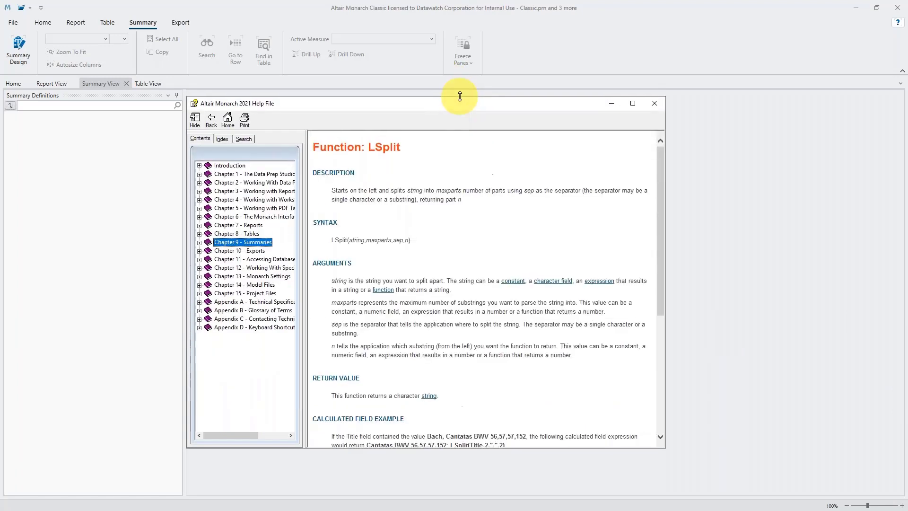
Step: Enlarge the help window and its contents pane, browse the topics of Chapter 1 - The Data Prep Studio Interface, and close the help
left_click_drag(665, 444, 807, 461)
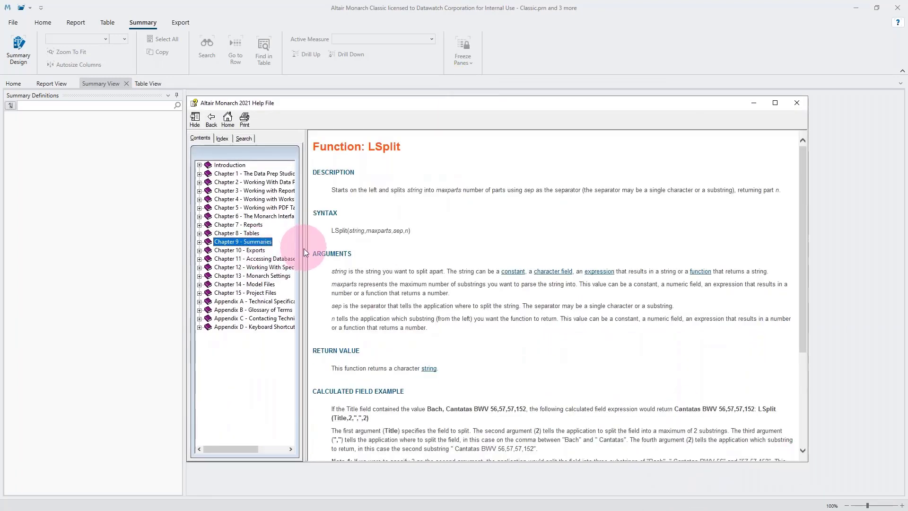
left_click_drag(304, 249, 387, 197)
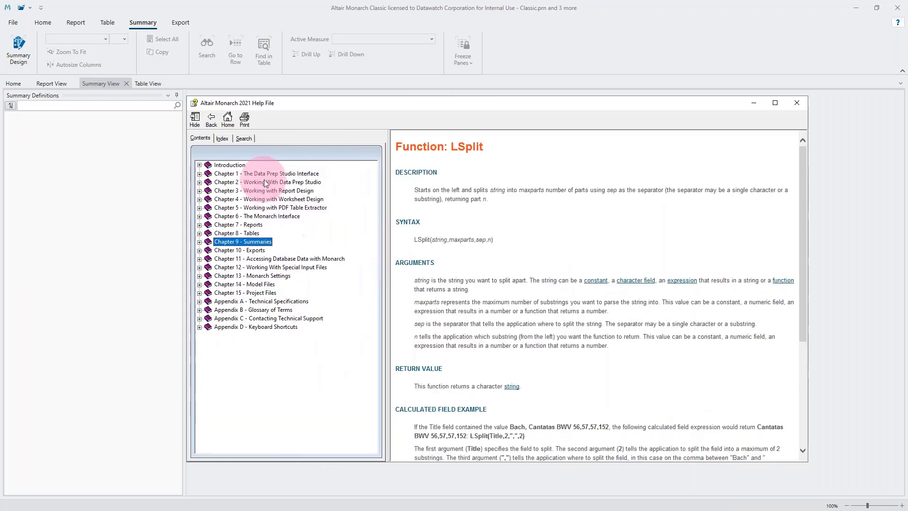
left_click(272, 173)
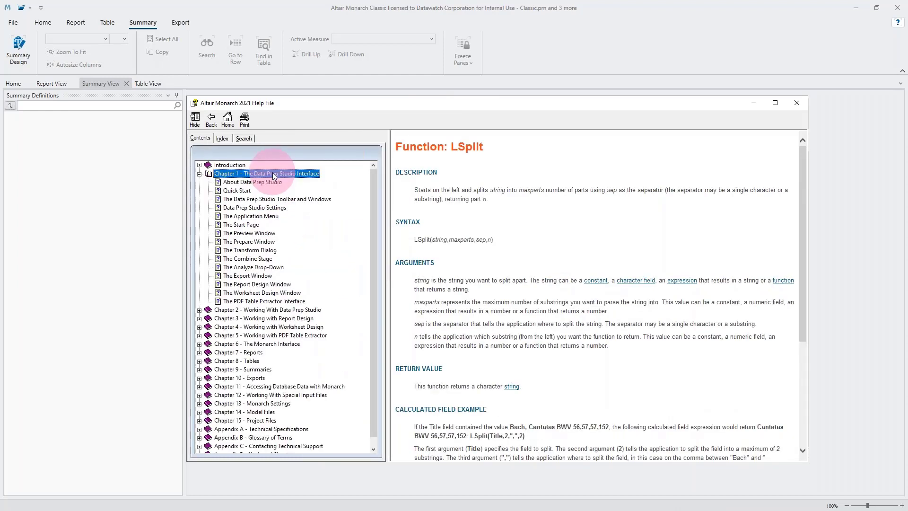
left_click(208, 174)
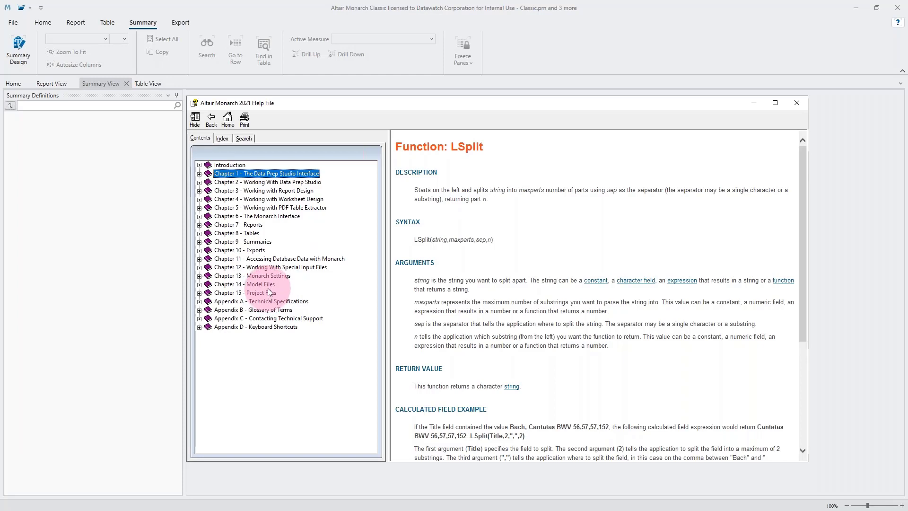
left_click(797, 102)
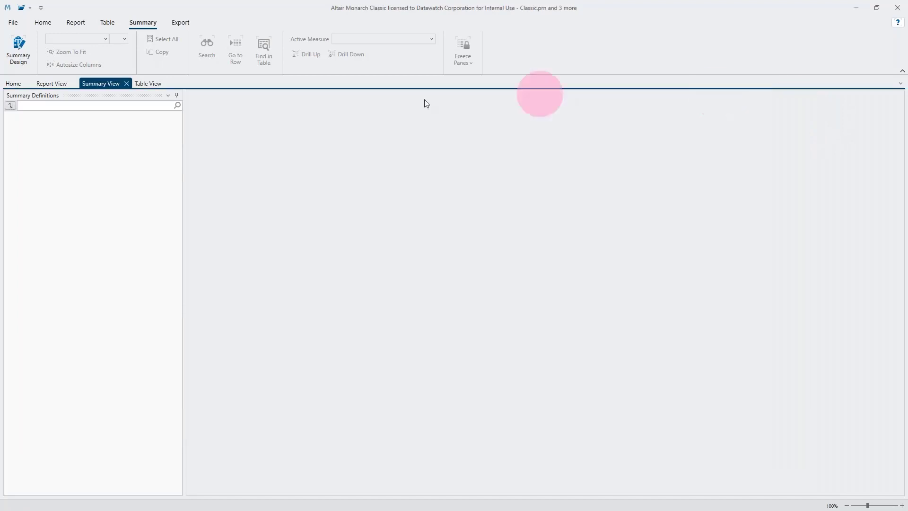
Step: Switch to the Table View and open its help topic in a repositioned, enlarged help window
left_click(108, 23)
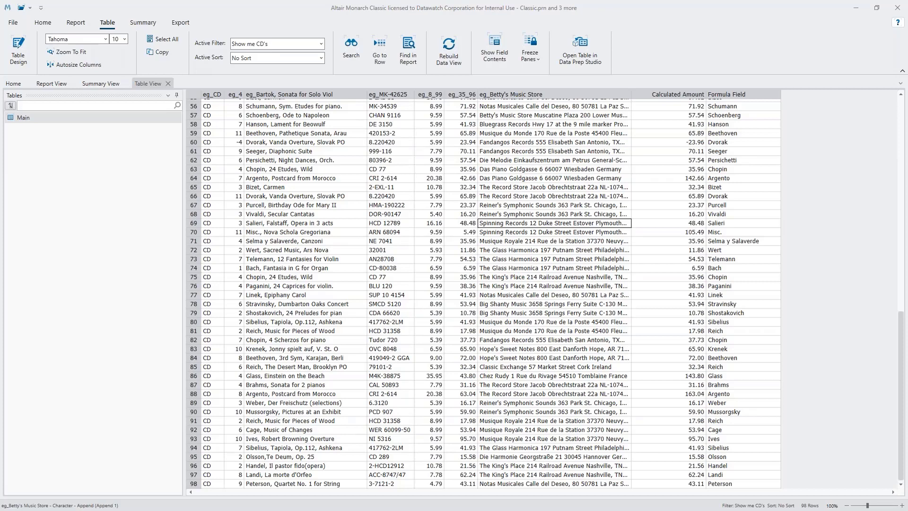
key("F1")
left_click_drag(354, 44, 248, 81)
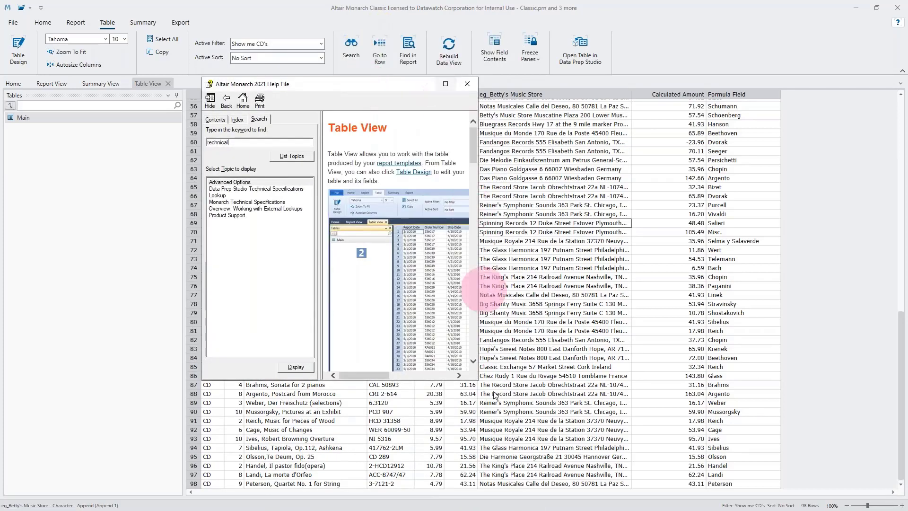
left_click_drag(468, 313, 857, 456)
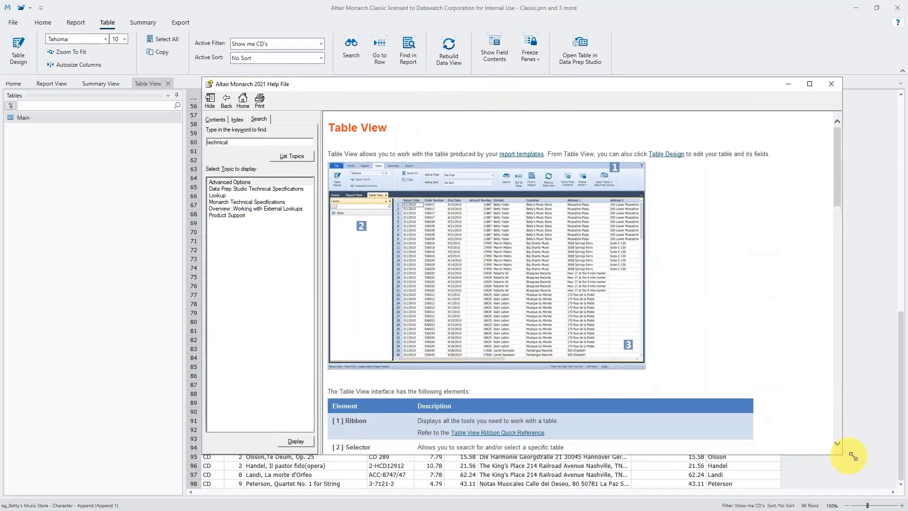
Step: Display the Monarch Technical Specifications topic and examine its input, export, Report Window and Table Window specifications
double_click(233, 203)
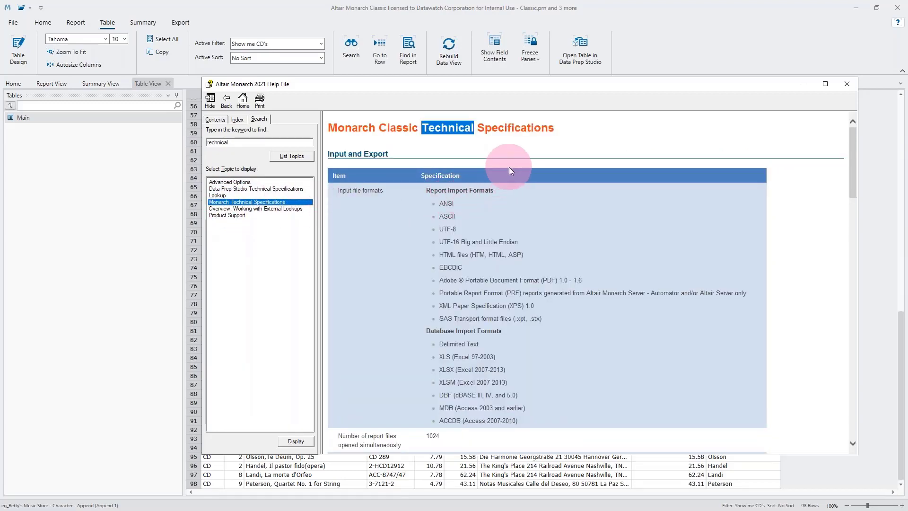
scroll(509, 167, "down", 2)
scroll(508, 168, "up", 2)
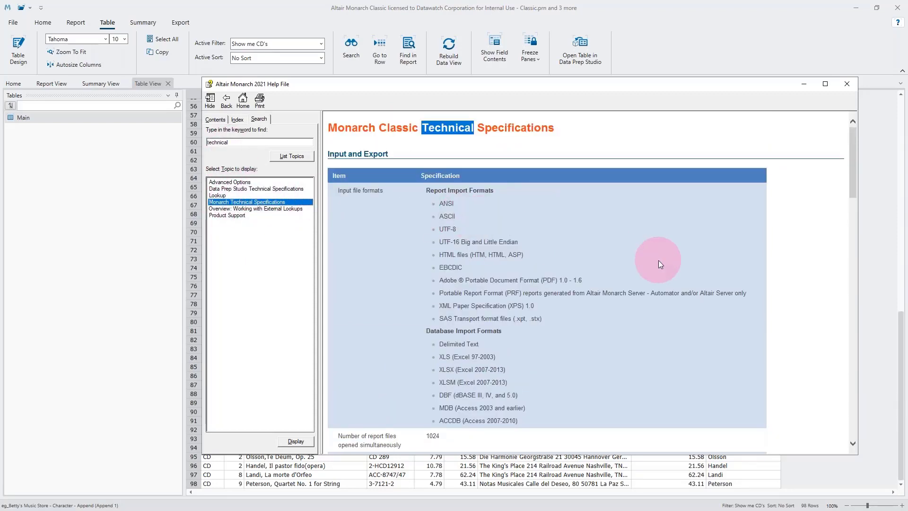
scroll(657, 260, "down", 1)
scroll(656, 263, "up", 1)
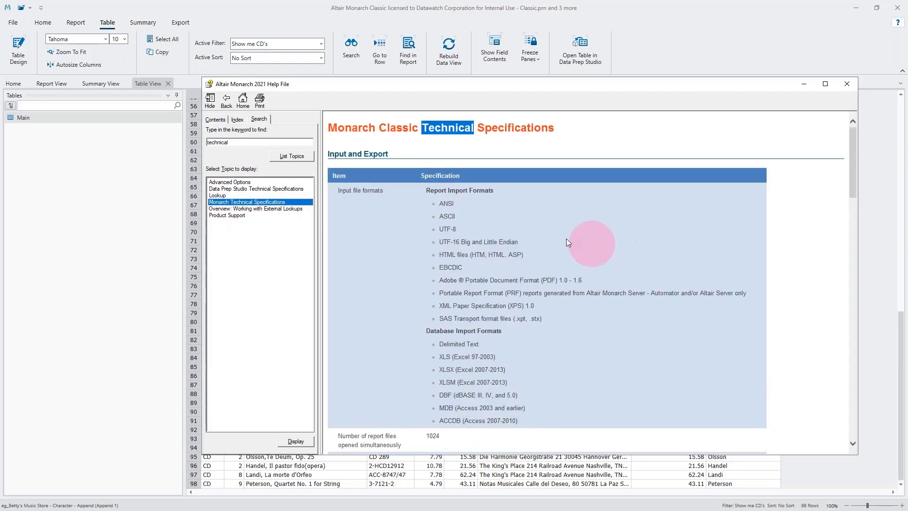
scroll(461, 245, "down", 1)
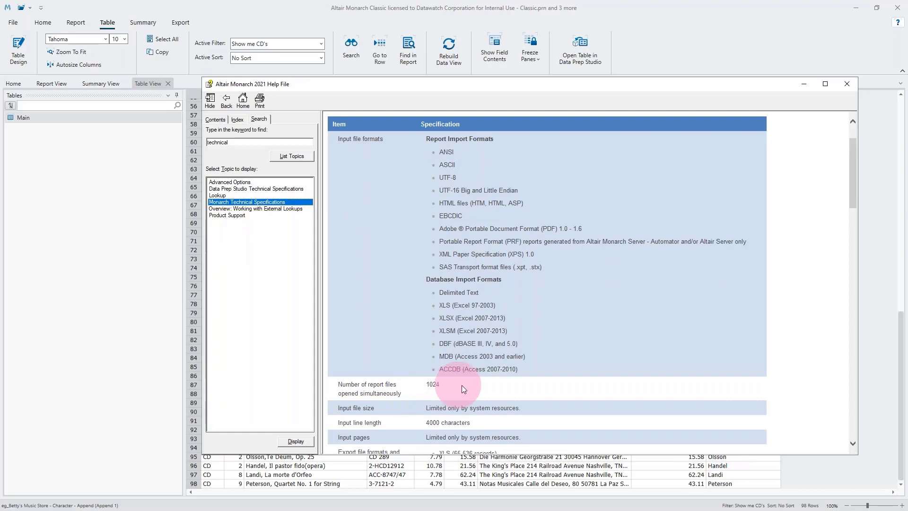
scroll(487, 376, "down", 3)
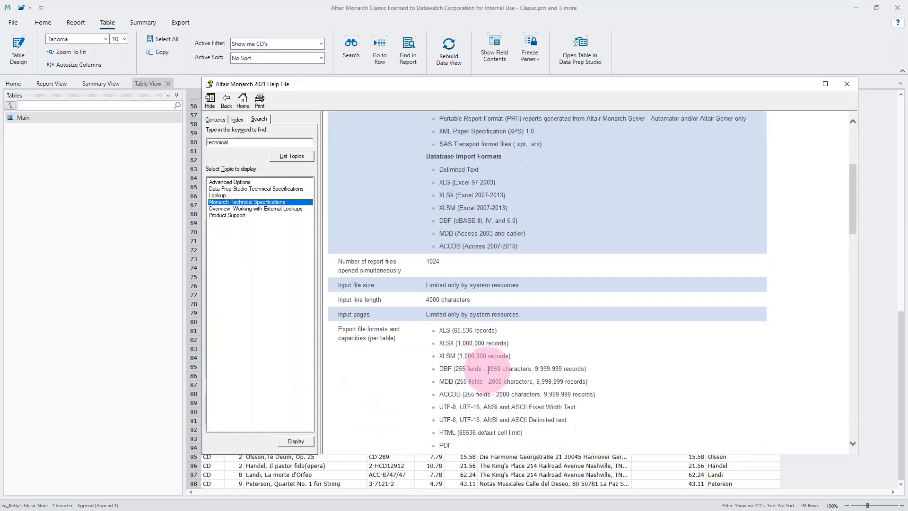
scroll(487, 376, "down", 8)
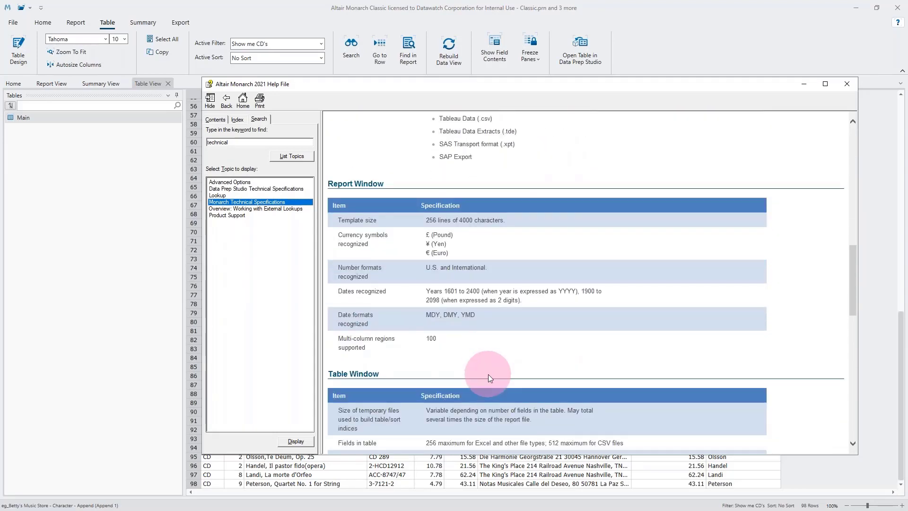
scroll(488, 377, "down", 4)
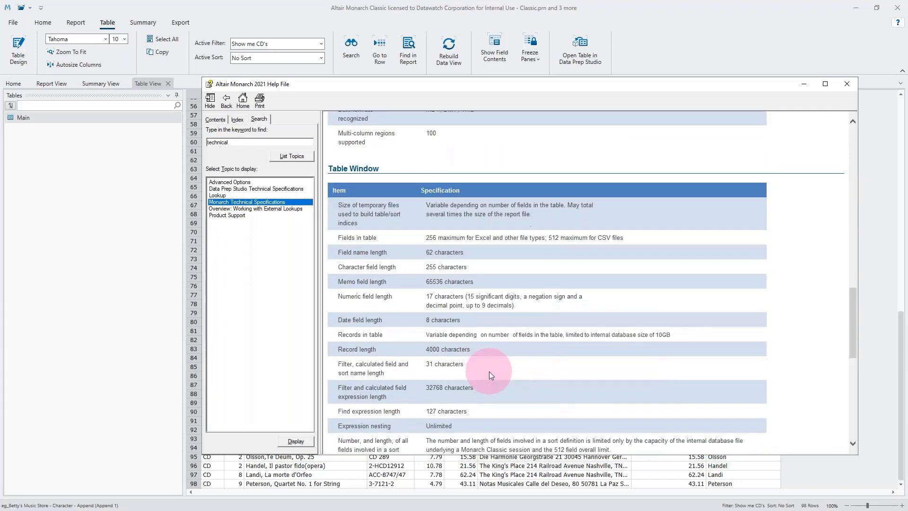
scroll(489, 370, "down", 1)
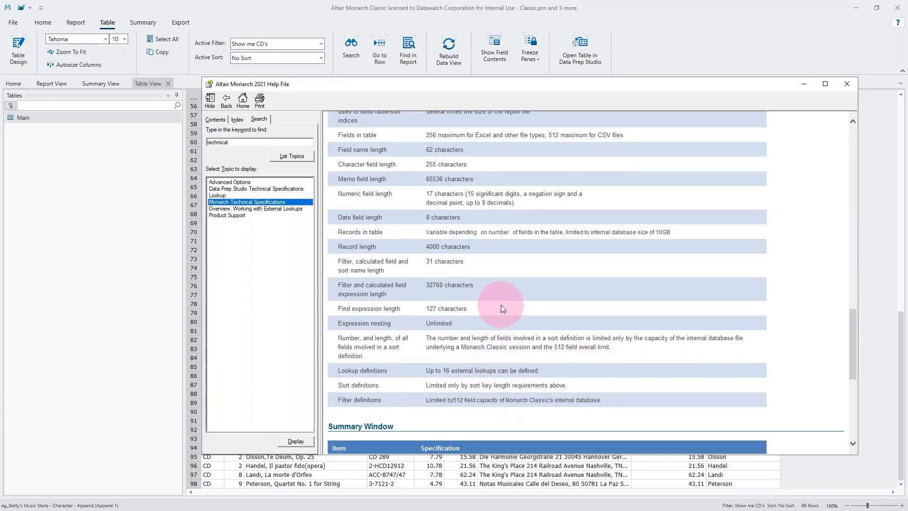
scroll(500, 303, "up", 2)
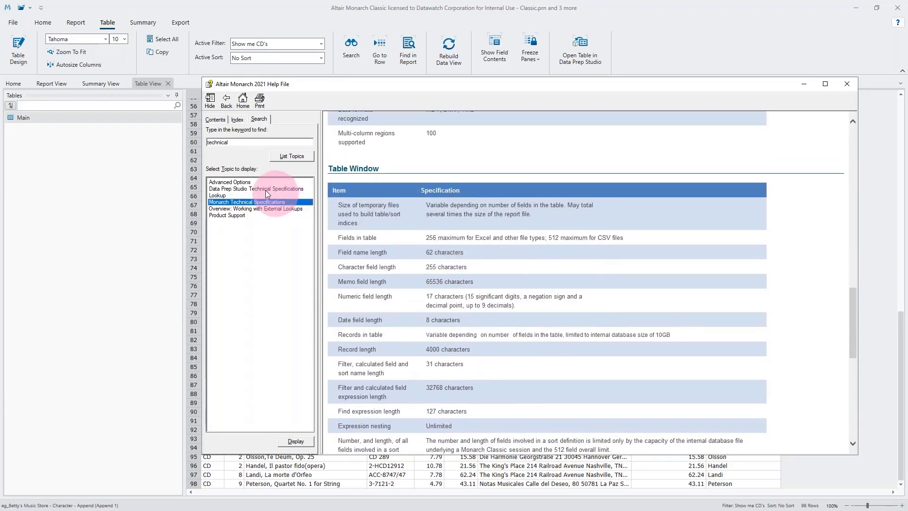
Step: Display the Data Prep Studio Technical Specifications topic and read through its input sources and export formats down to the Limits table
left_click(265, 189)
double_click(265, 189)
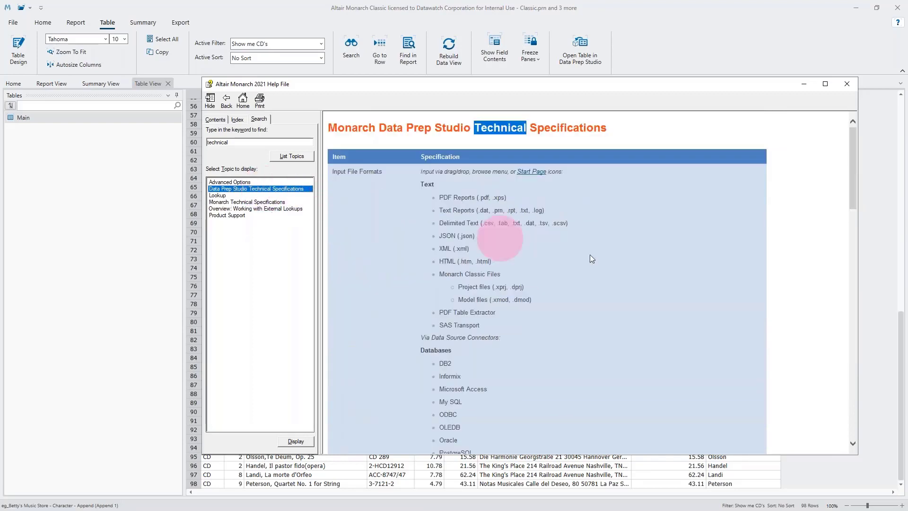
scroll(648, 273, "down", 10)
scroll(647, 274, "down", 8)
scroll(646, 276, "up", 5)
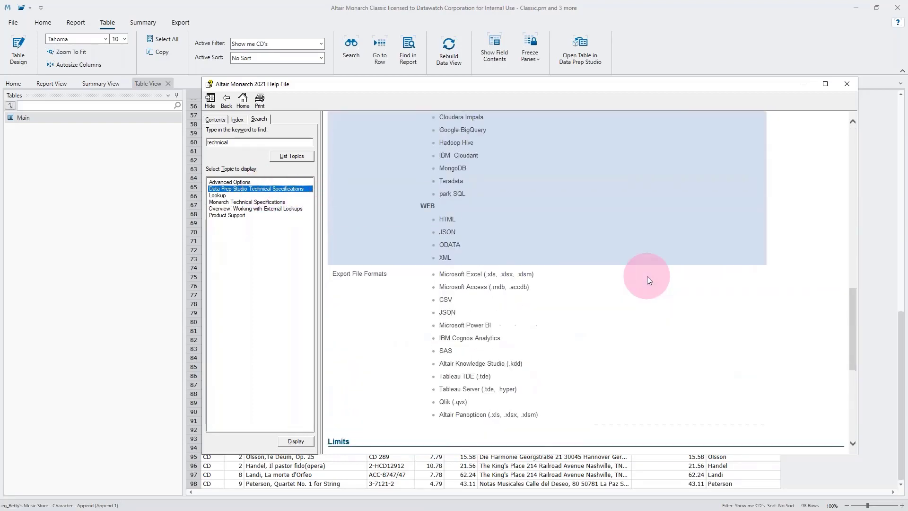
scroll(645, 279, "down", 3)
scroll(645, 280, "up", 10)
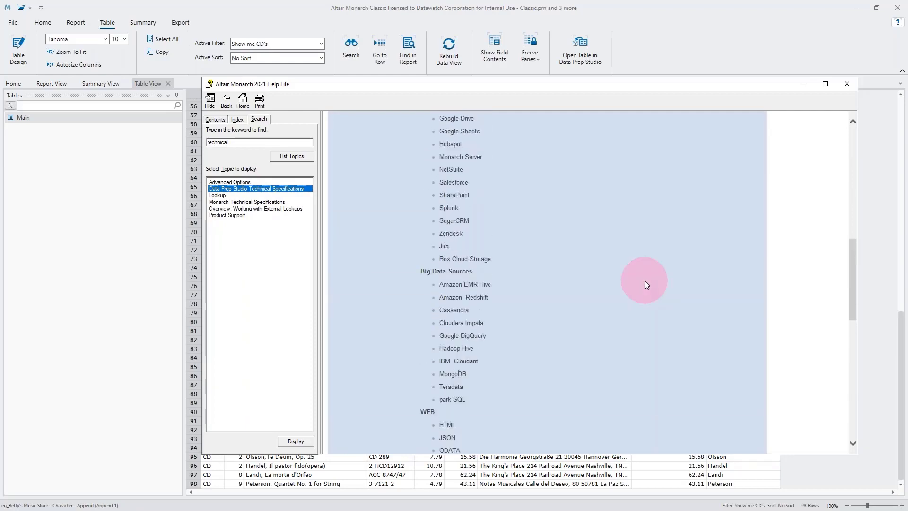
scroll(645, 284, "down", 15)
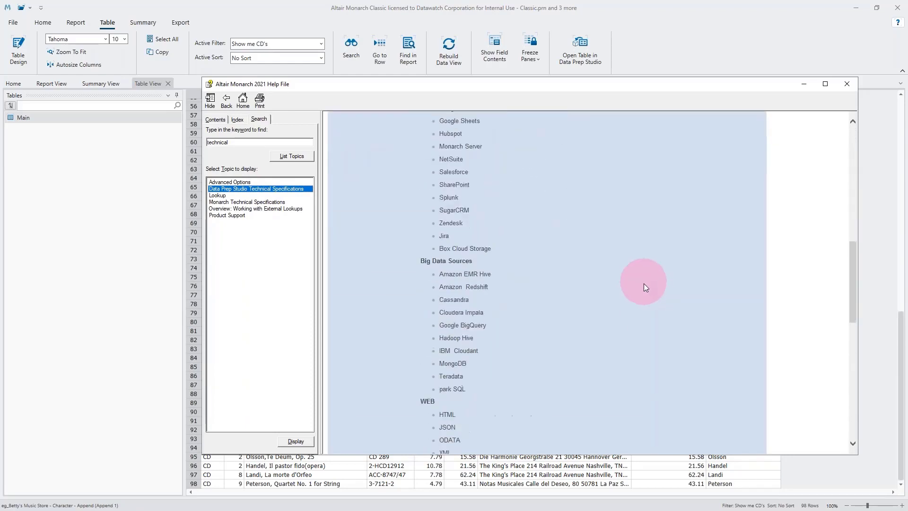
scroll(639, 271, "down", 3)
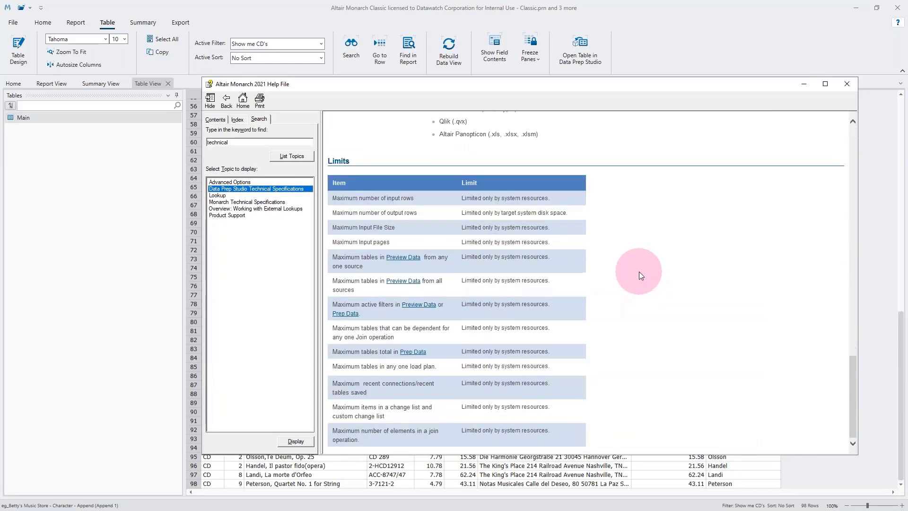
Step: Highlight all rows of the Limits table, clear the highlight, and review the supported file formats and data sources above it
left_click_drag(334, 191, 552, 432)
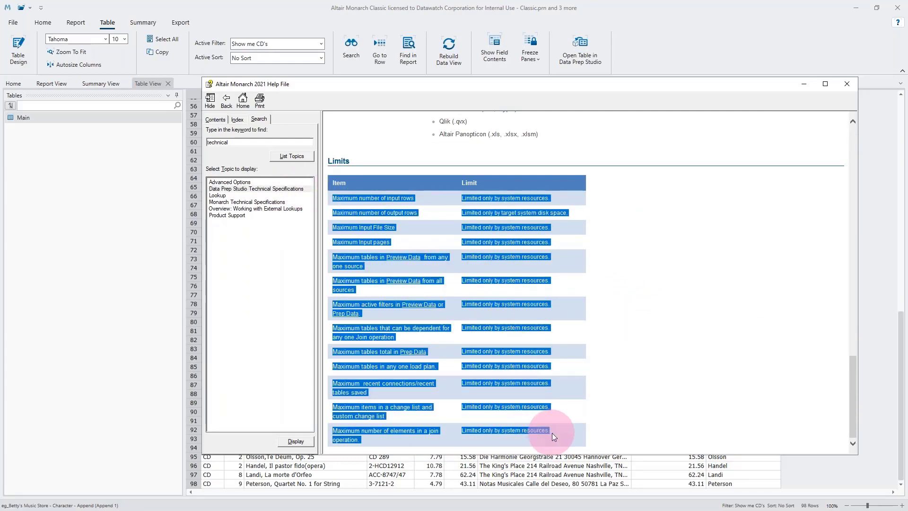
left_click(603, 304)
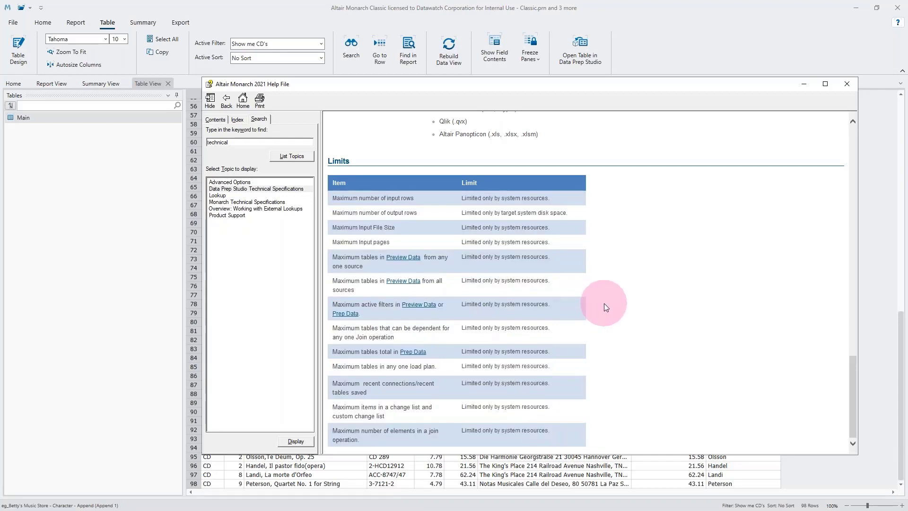
scroll(603, 303, "up", 4)
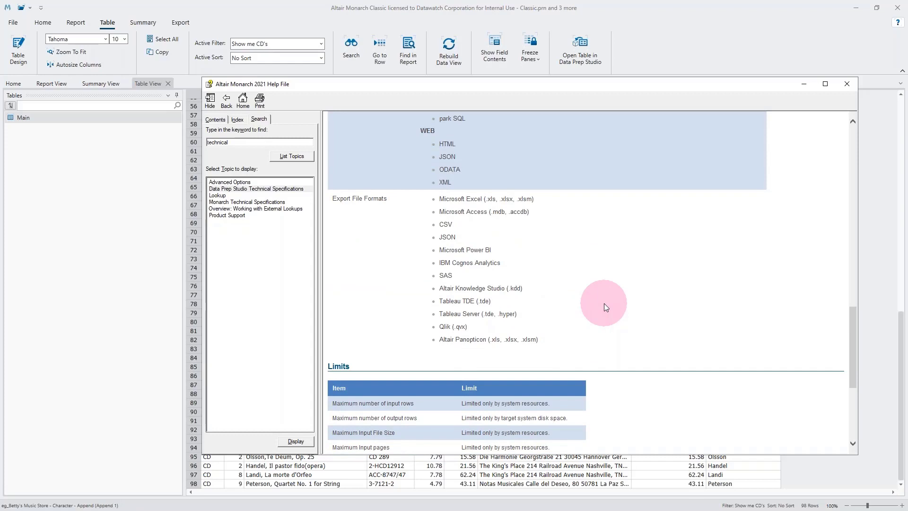
scroll(604, 304, "down", 1)
scroll(604, 303, "up", 10)
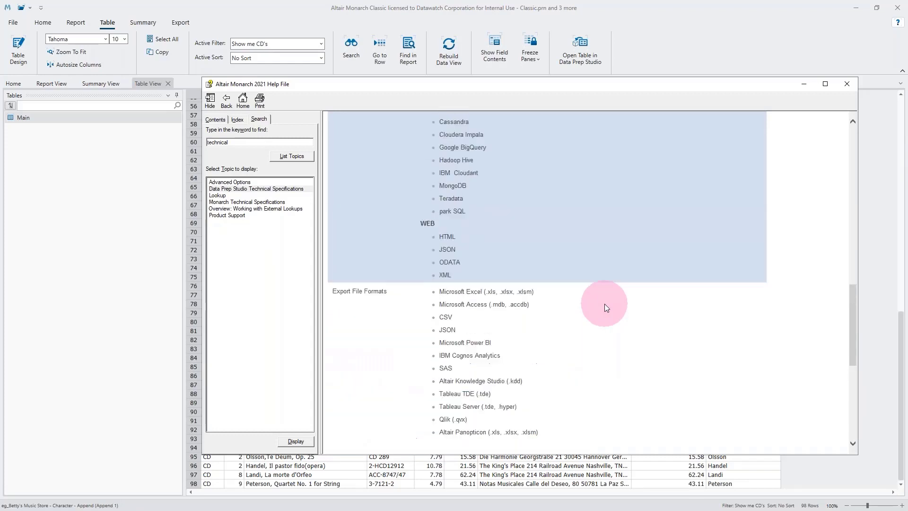
scroll(604, 305, "up", 6)
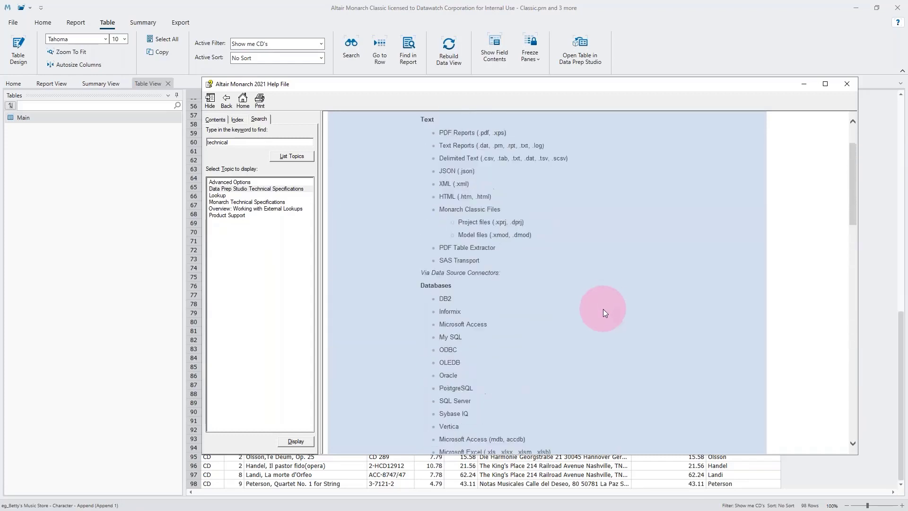
scroll(603, 310, "down", 15)
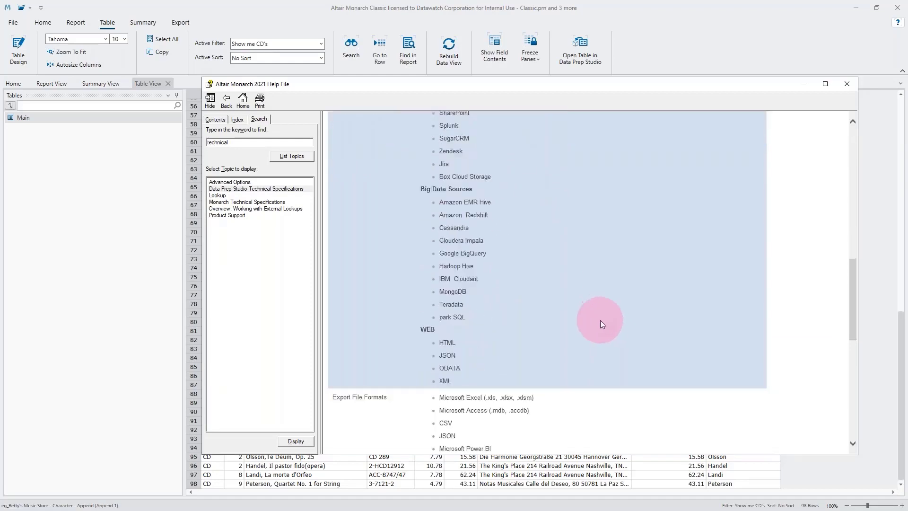
scroll(602, 324, "down", 1)
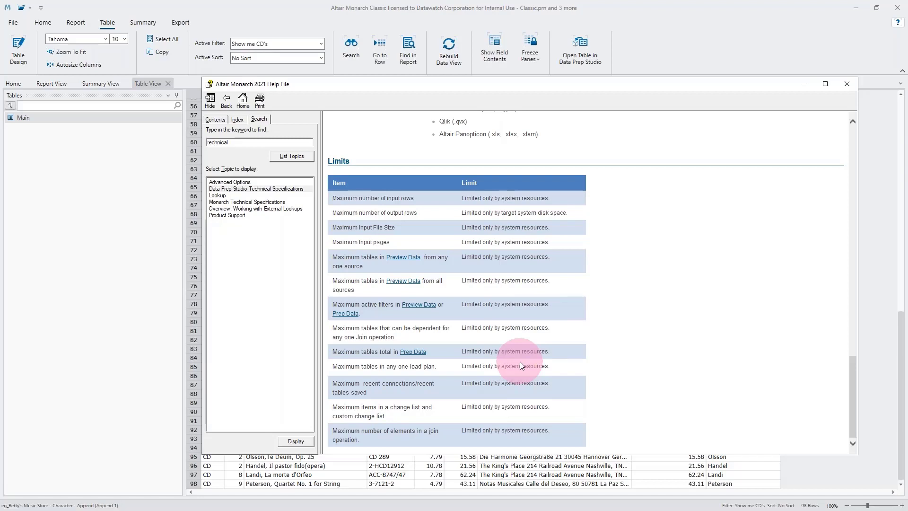
Step: Redisplay the Monarch Technical Specifications topic, highlight the Input line length row, and examine the export format capacities
left_click(253, 201)
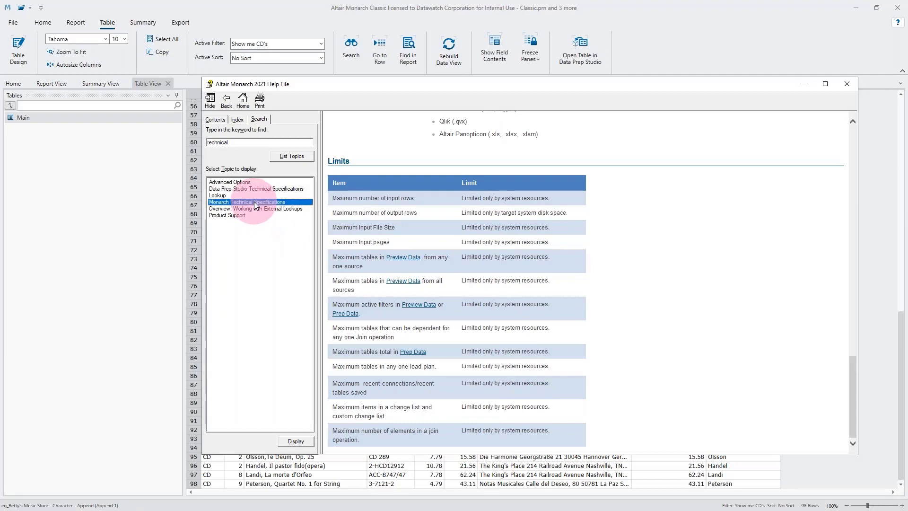
double_click(254, 201)
left_click(439, 209)
scroll(439, 208, "down", 5)
scroll(439, 209, "down", 1)
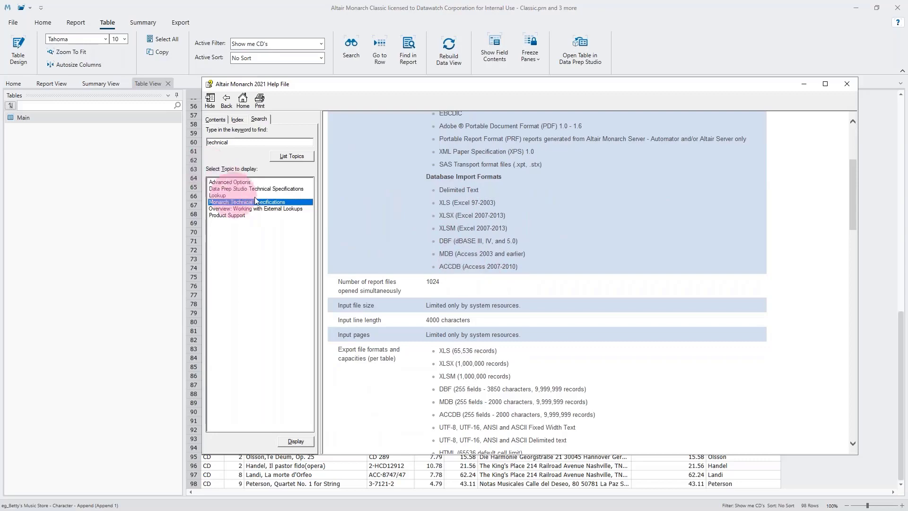
scroll(492, 330, "down", 10)
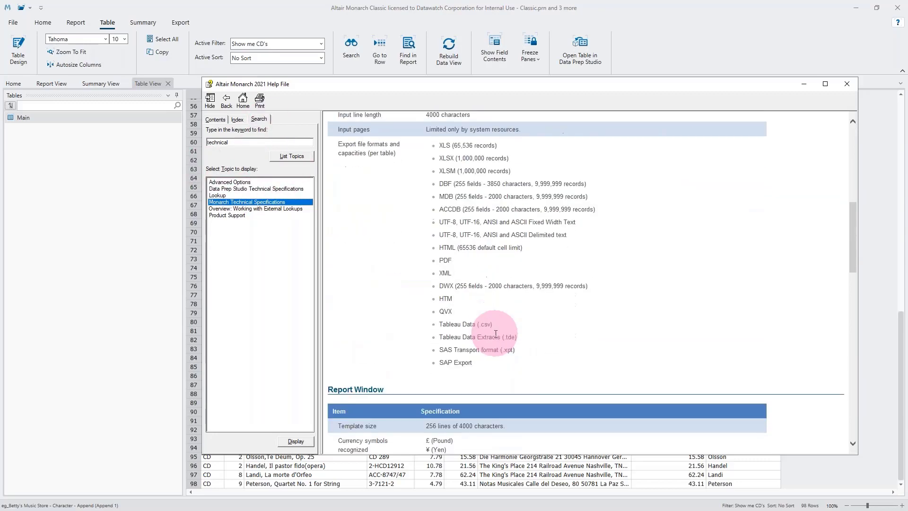
scroll(495, 334, "up", 10)
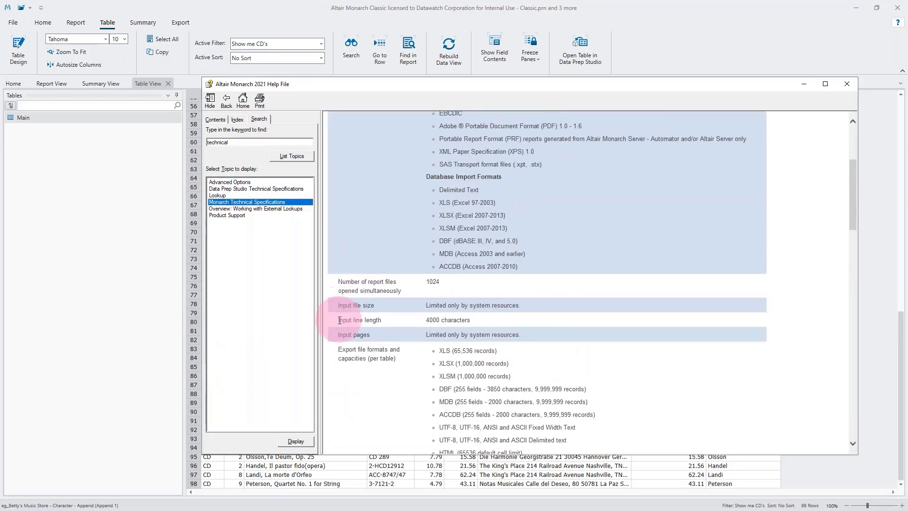
left_click_drag(327, 320, 504, 321)
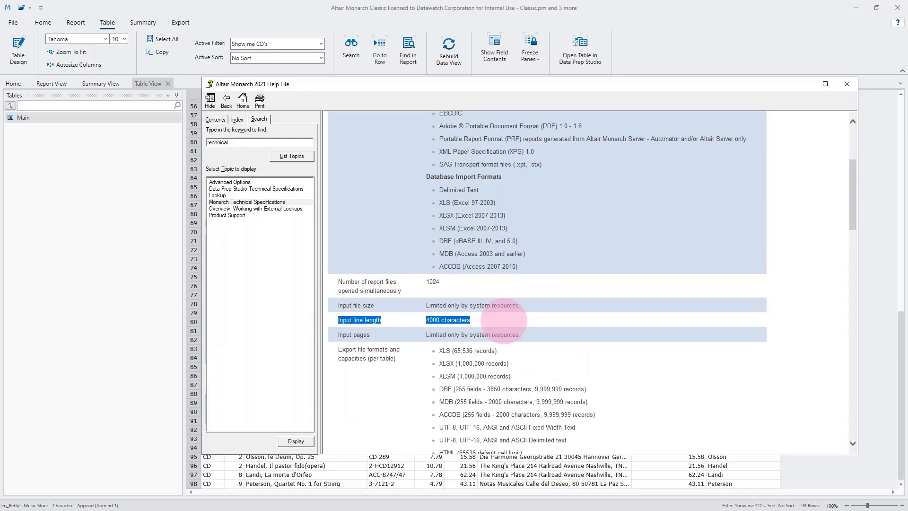
scroll(504, 322, "down", 3)
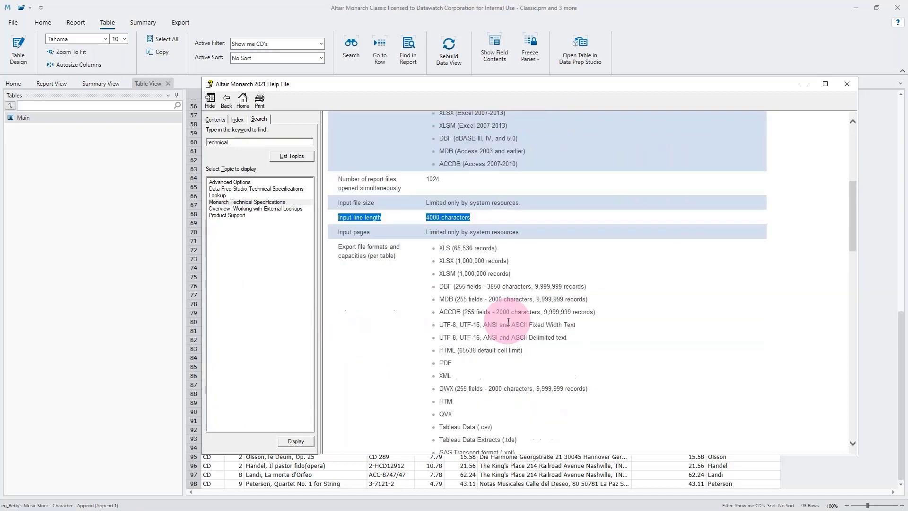
Step: Read the remaining Monarch Technical Specifications down to the Summary Window and Miscellaneous tables, and close the help file
scroll(508, 322, "down", 9)
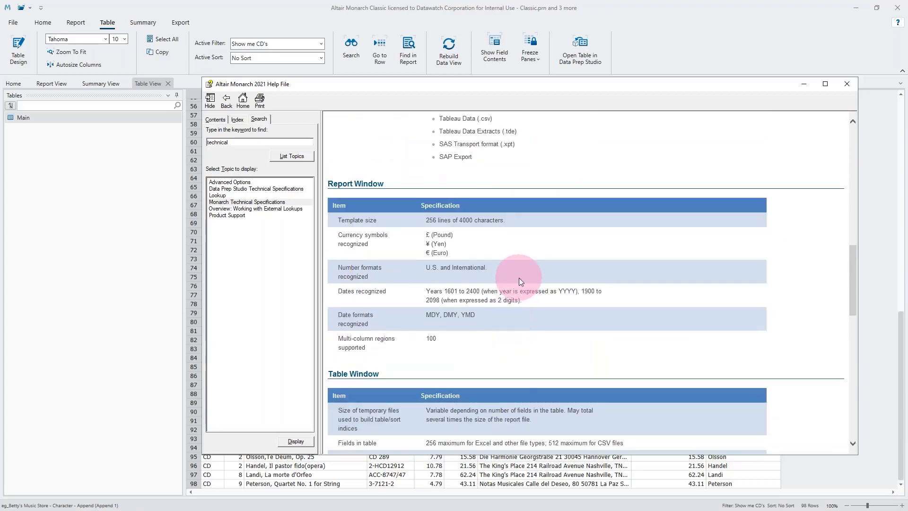
scroll(517, 286, "down", 8)
scroll(524, 274, "down", 10)
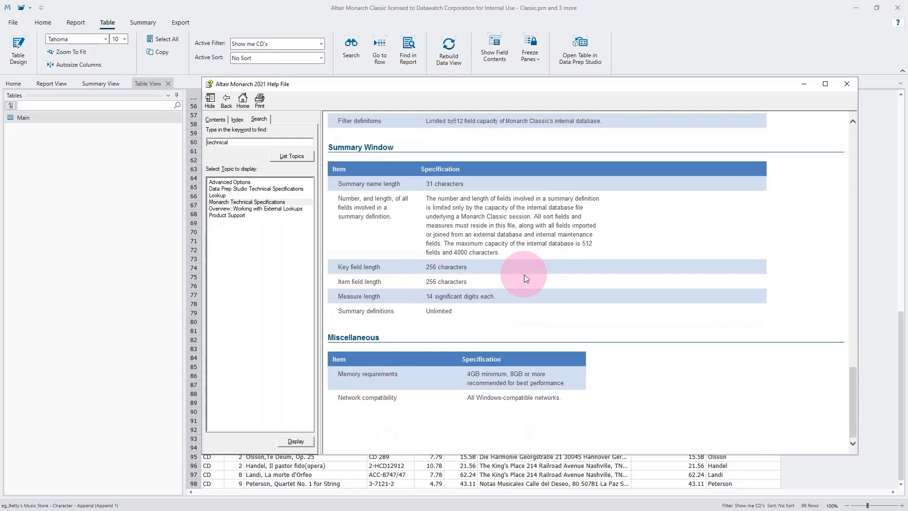
left_click(845, 84)
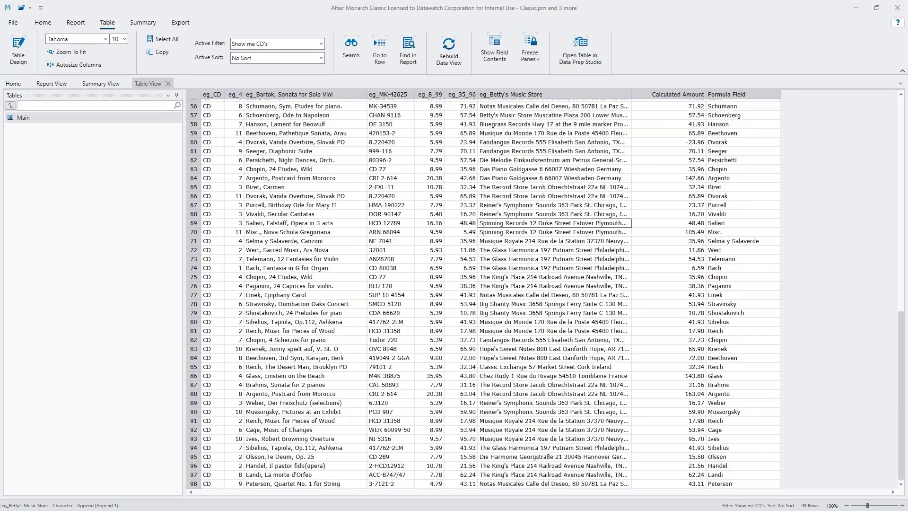
left_click(69, 131)
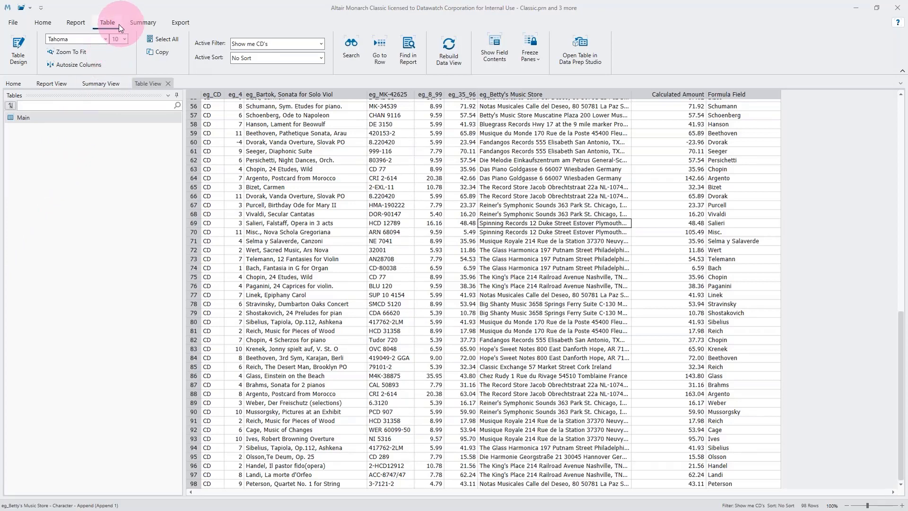
Step: Start an external lookup in the table design and examine its OLE DB link options and ODBC data sources
left_click(25, 50)
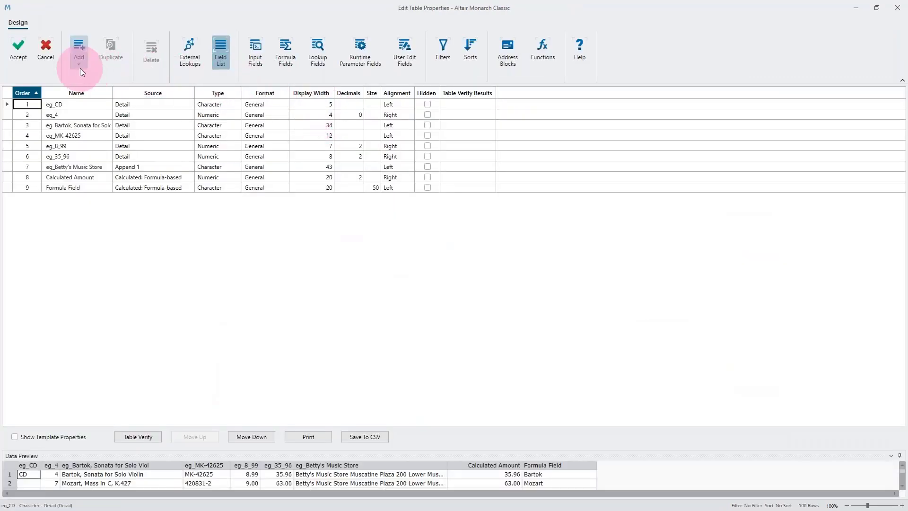
left_click(81, 69)
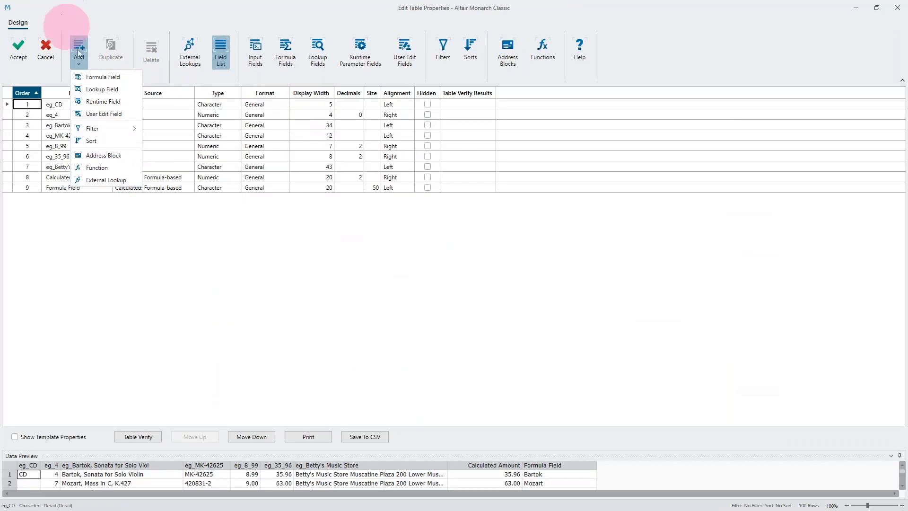
left_click(108, 180)
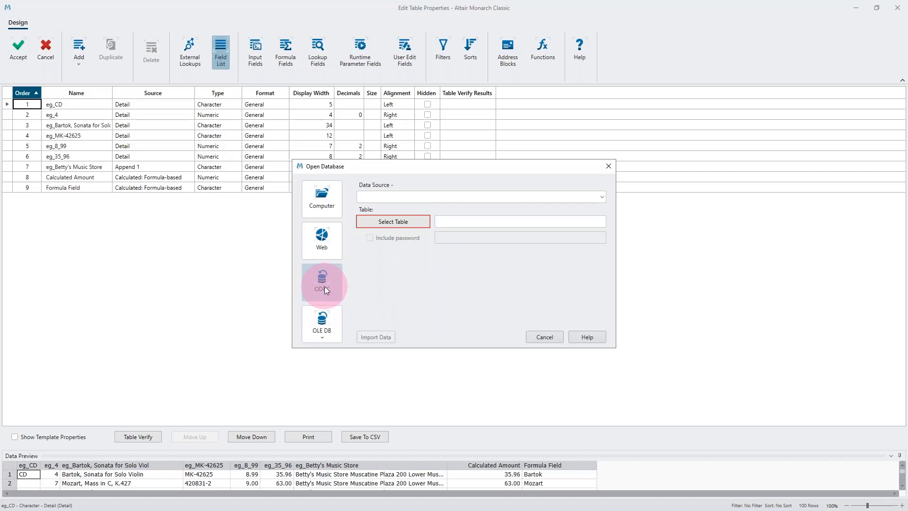
left_click(324, 337)
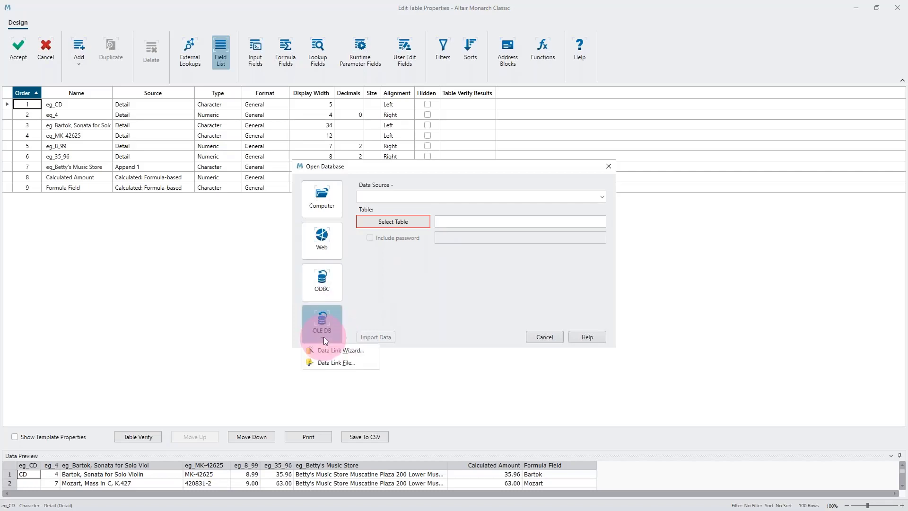
left_click(332, 286)
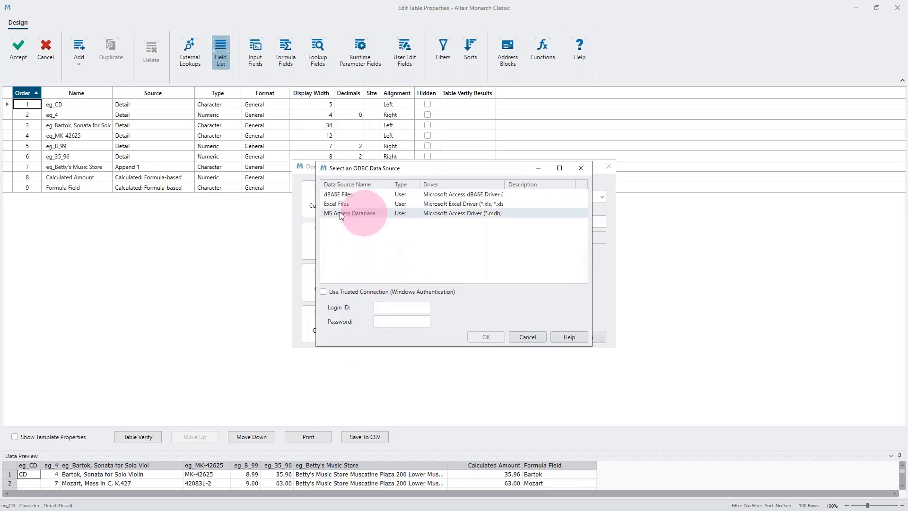
left_click(534, 337)
Step: Review the ODBC data source list for the external lookup again and cancel the lookup
left_click(314, 281)
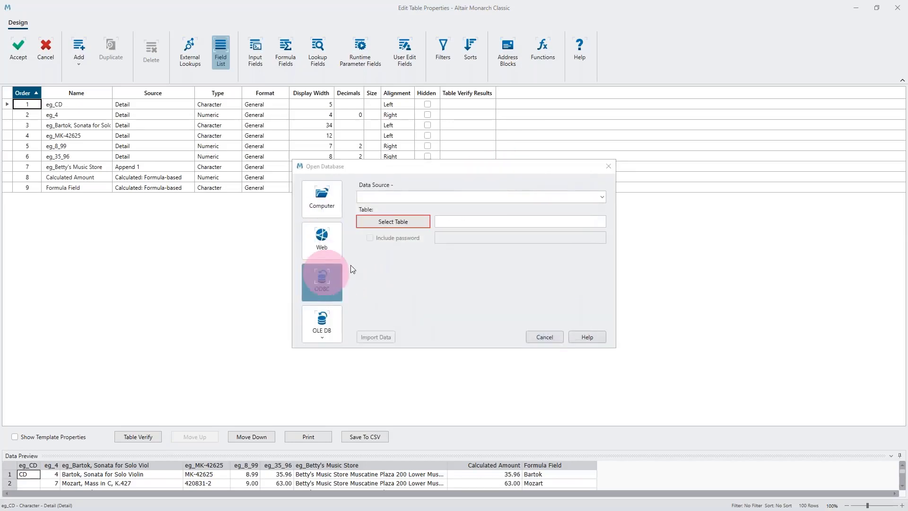
left_click(531, 337)
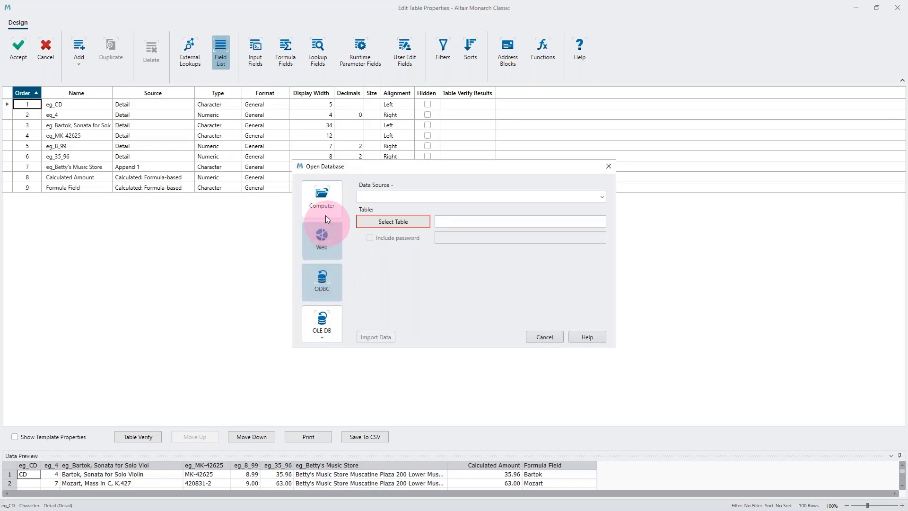
left_click(325, 284)
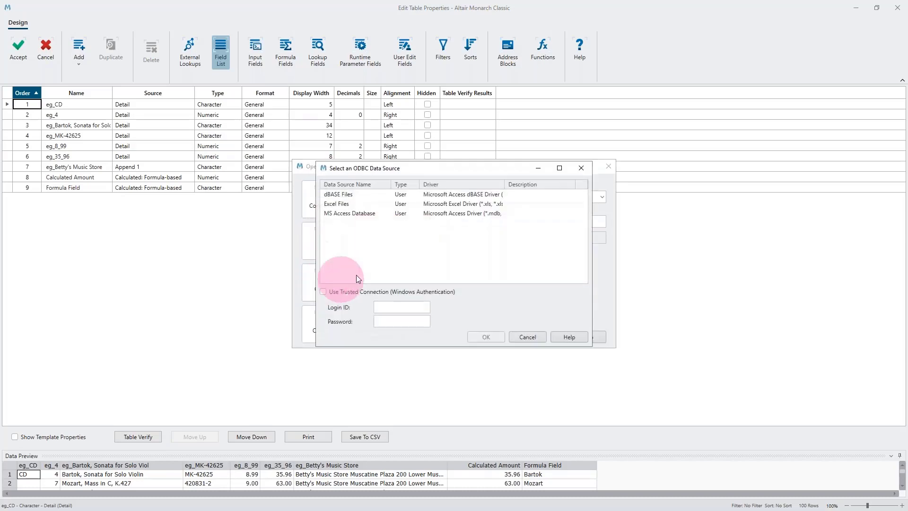
left_click(341, 214)
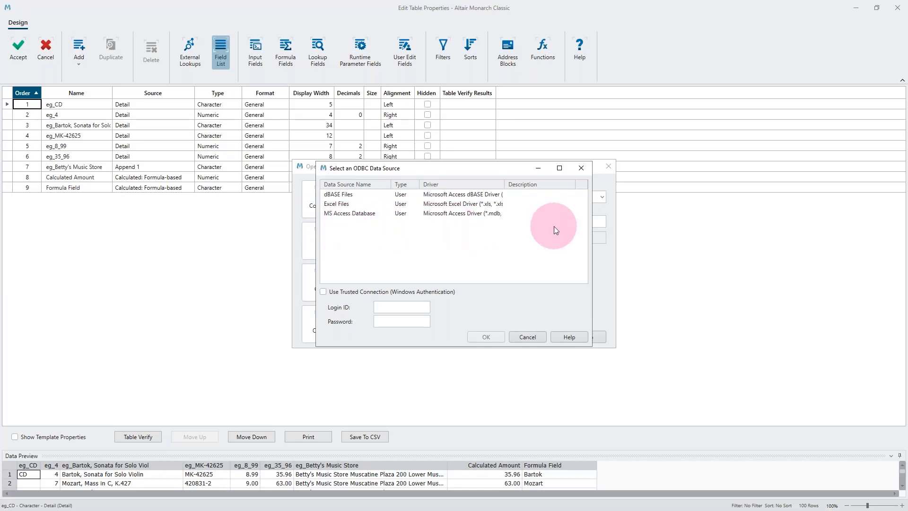
left_click(534, 337)
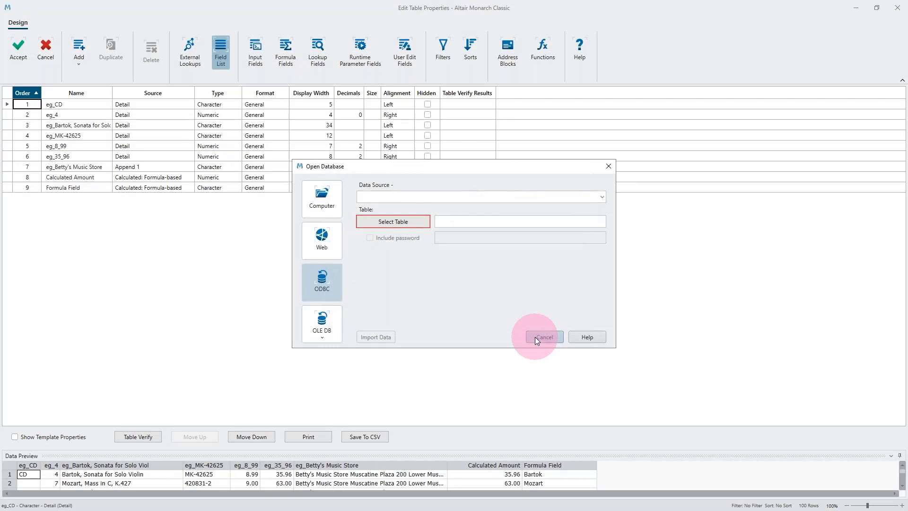
left_click(535, 337)
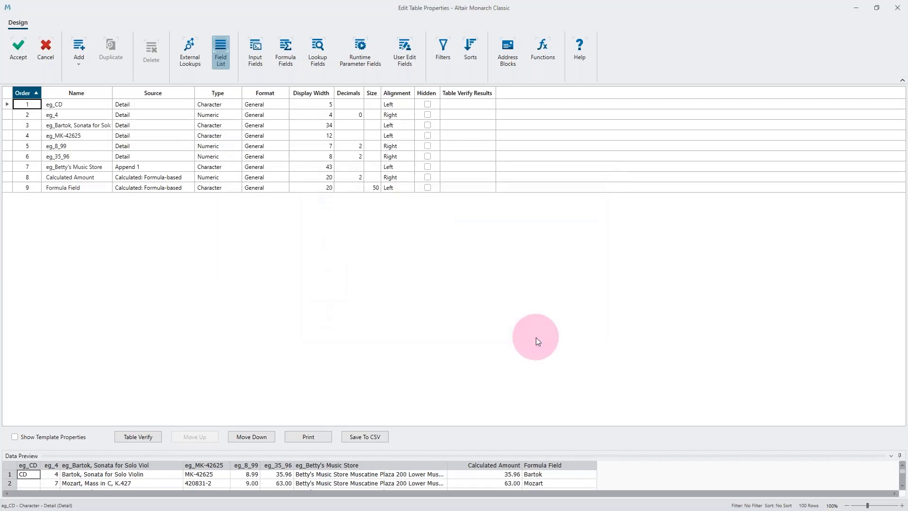
Step: Review the kinds of items that can be added in the table design and leave it without changes
left_click(46, 57)
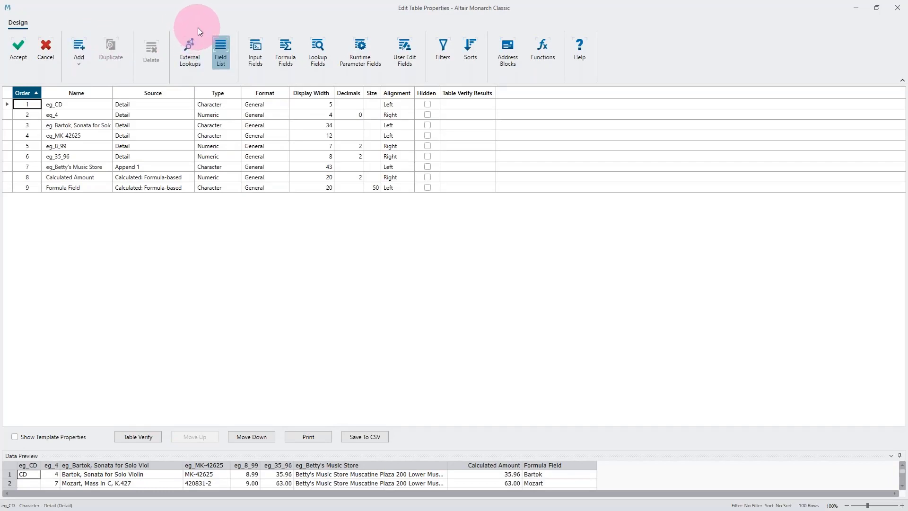
left_click(81, 65)
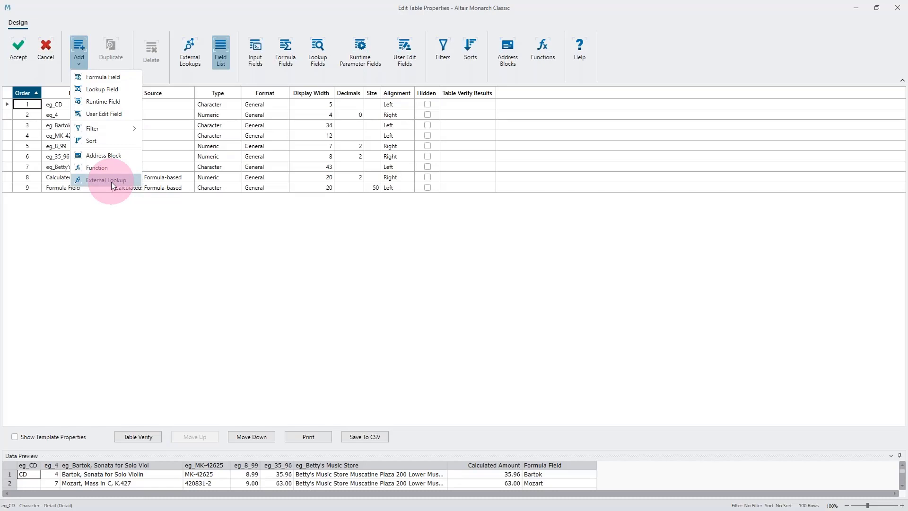
left_click(48, 50)
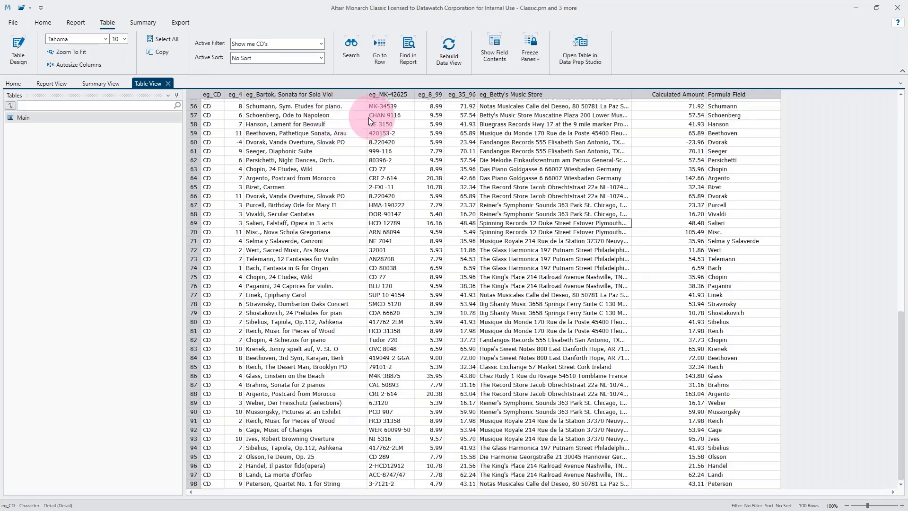
Step: Show the Summary View, look at its design window and leave it without adding a summary
left_click(140, 26)
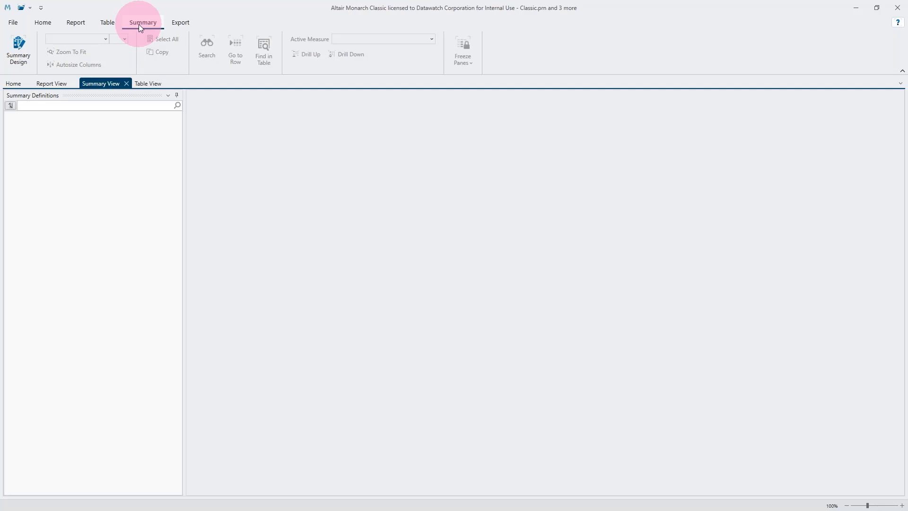
left_click(18, 45)
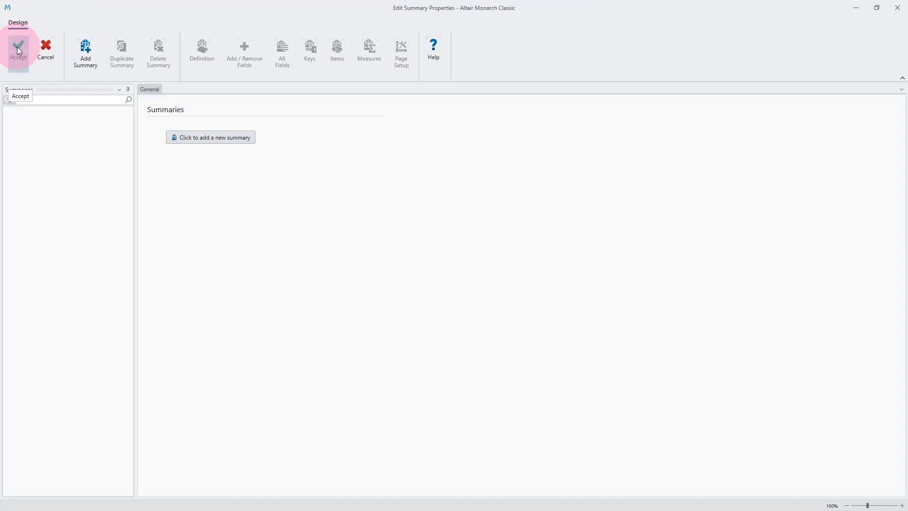
left_click(33, 49)
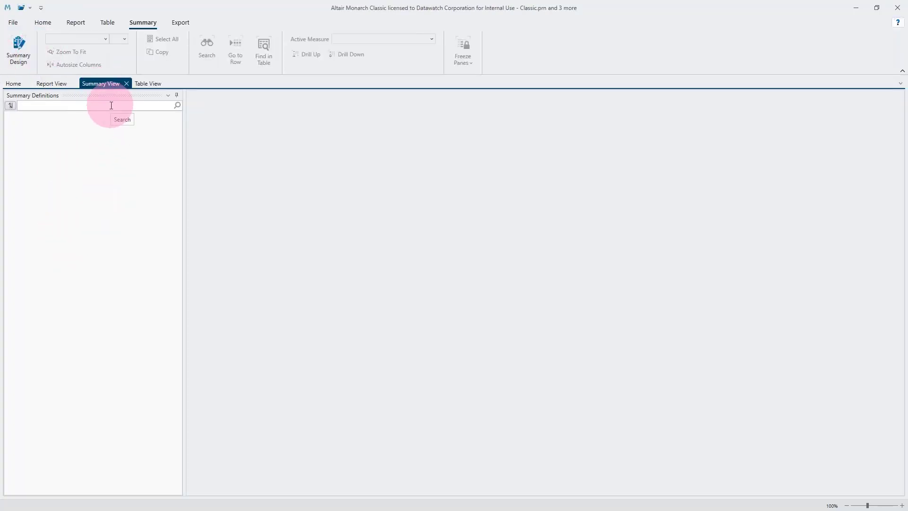
Step: Add a new summary in the summary design and name it "first summary"
left_click(19, 47)
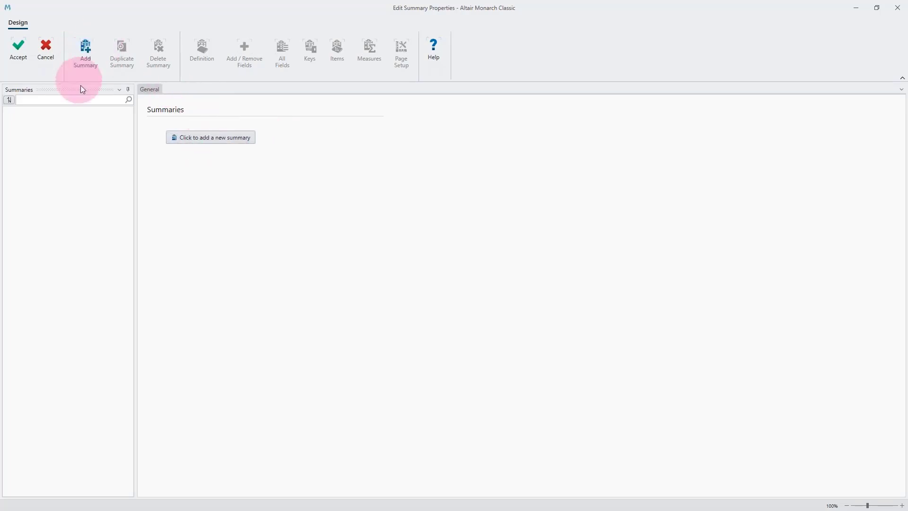
left_click(87, 62)
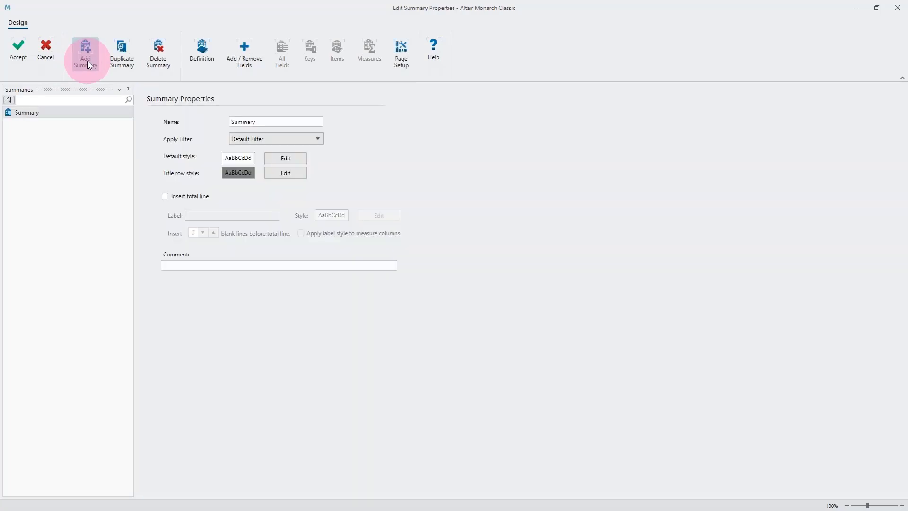
double_click(279, 122)
type("sum")
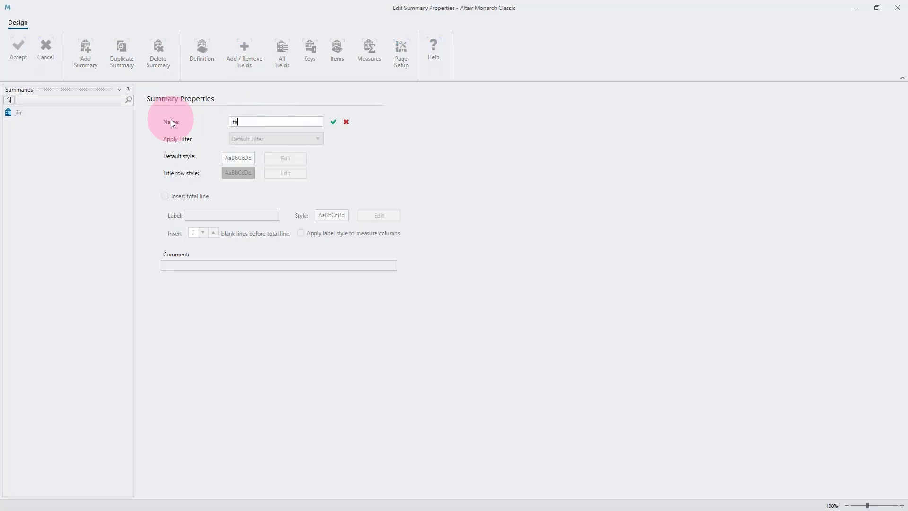
key("BackSpace")
key("BackSpace")
key("BackSpace")
type("first summary")
key("Return")
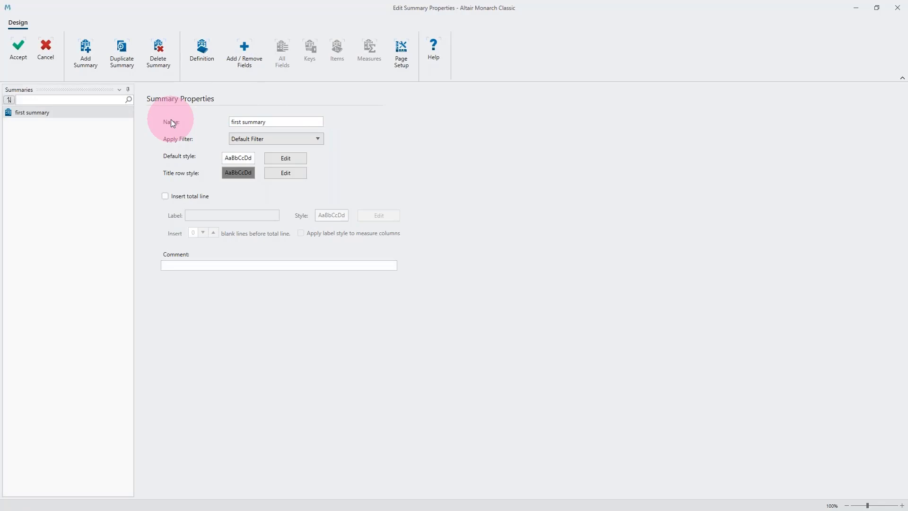
Step: Apply the Total Amount < $10 filter to the summary and rename it "total less than 10"
left_click(294, 140)
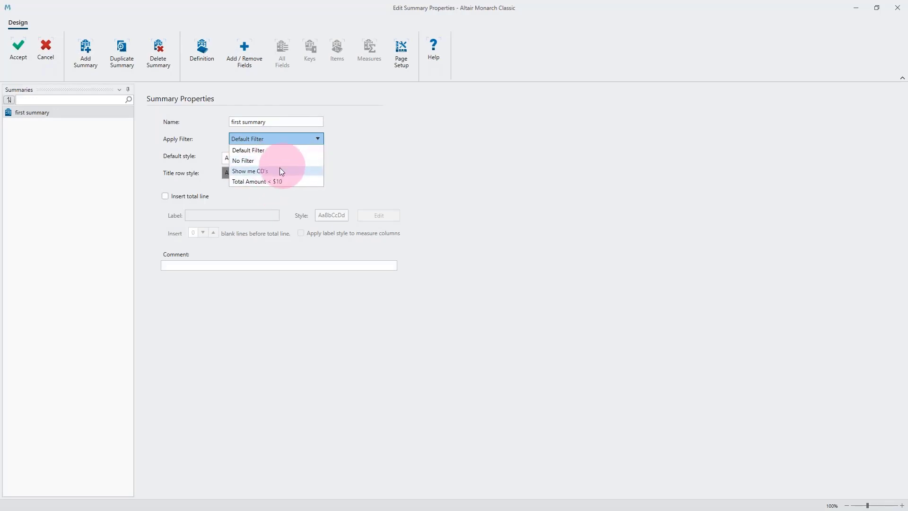
left_click(281, 181)
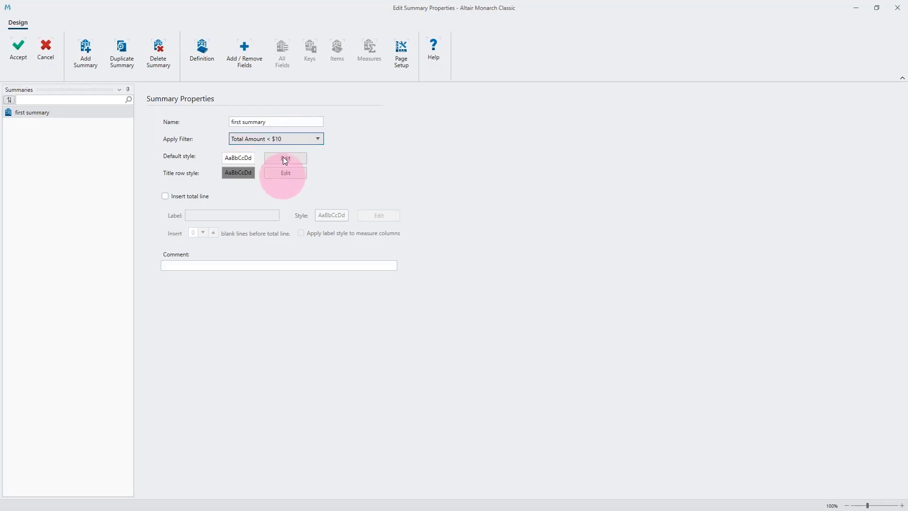
left_click(282, 120)
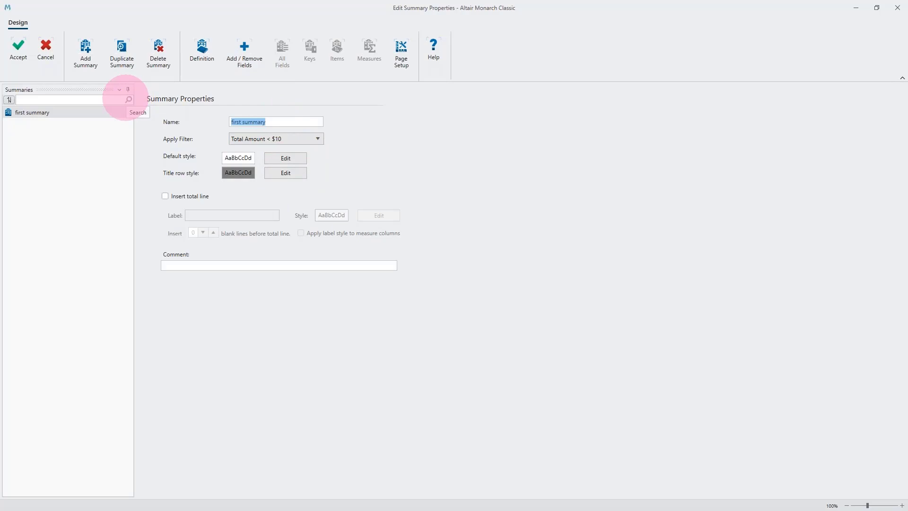
type("total less tahn")
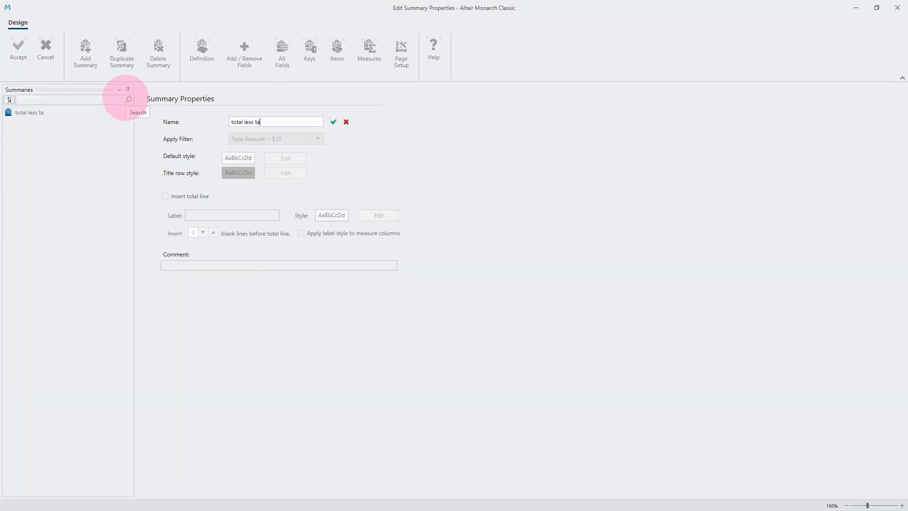
key("BackSpace")
key("BackSpace")
key("BackSpace")
key("BackSpace")
type("han 104")
key("Return")
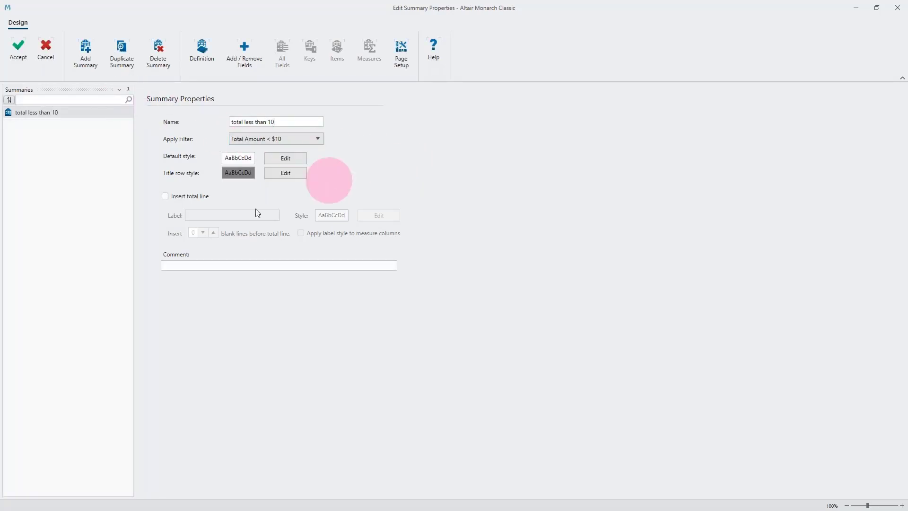
Step: Turn on the total line for the summary and look through the table fields available to it
left_click(165, 196)
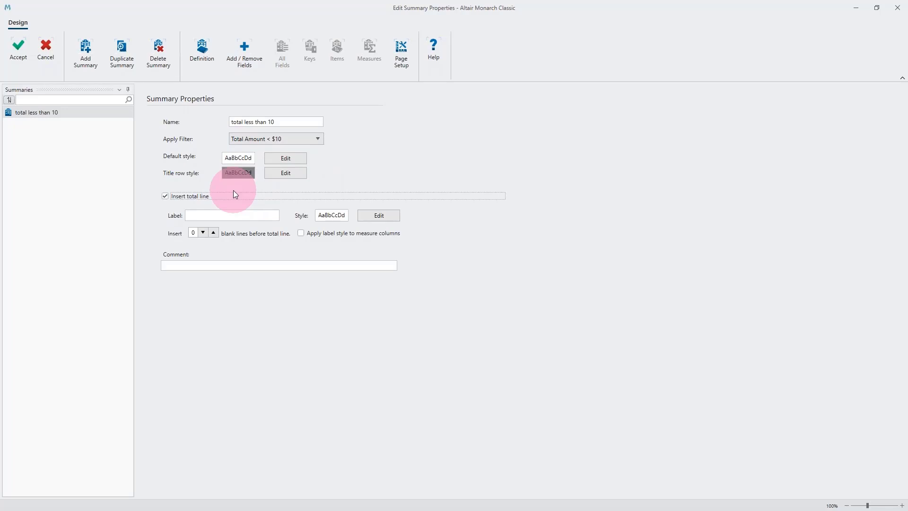
left_click(246, 61)
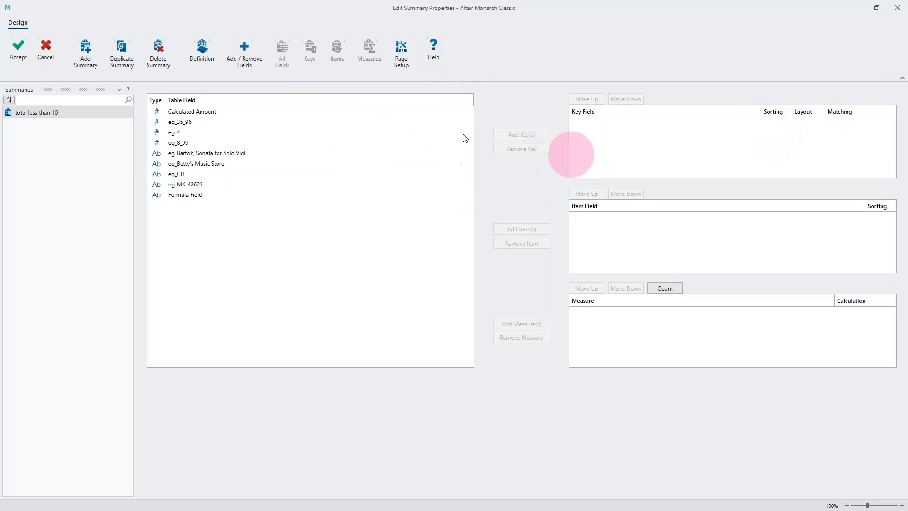
left_click(219, 165)
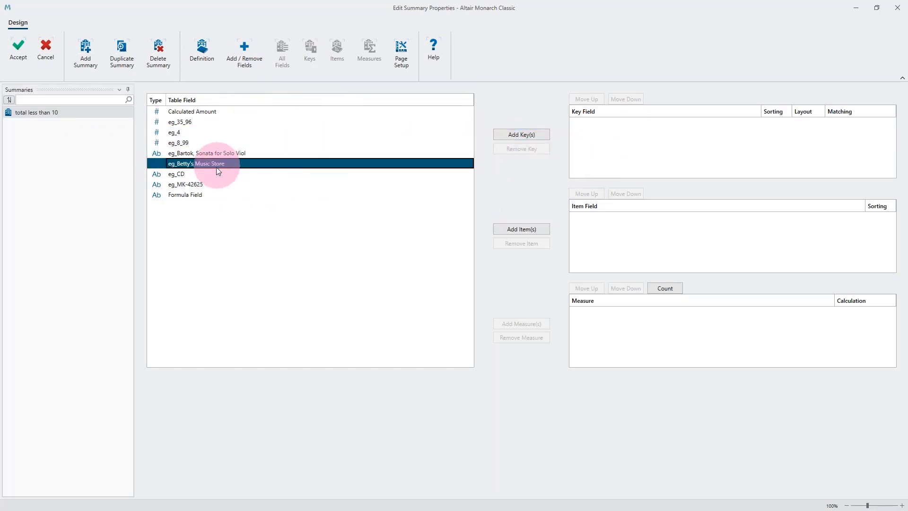
left_click(189, 193)
left_click(182, 153)
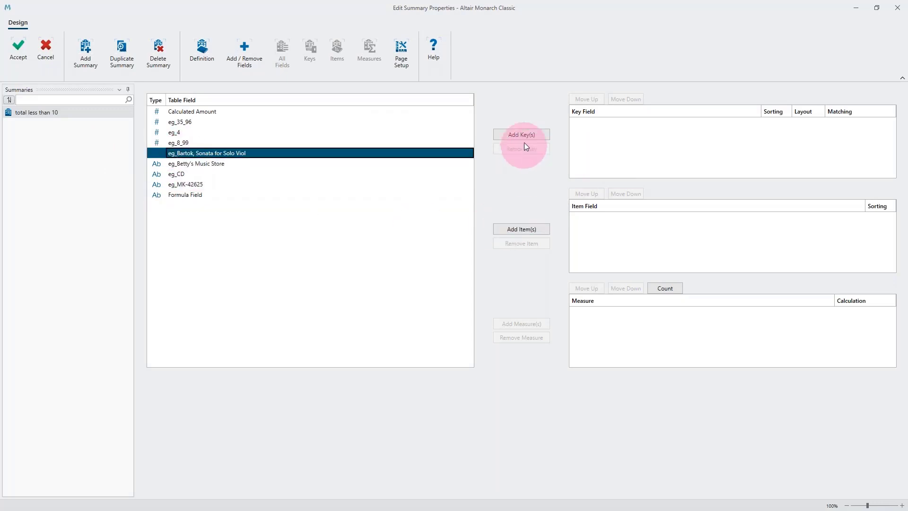
left_click(157, 112)
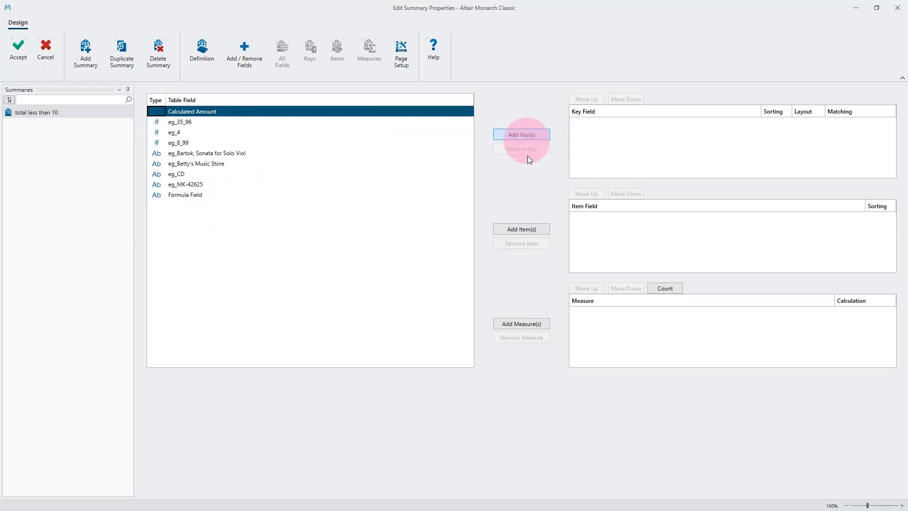
left_click(515, 341)
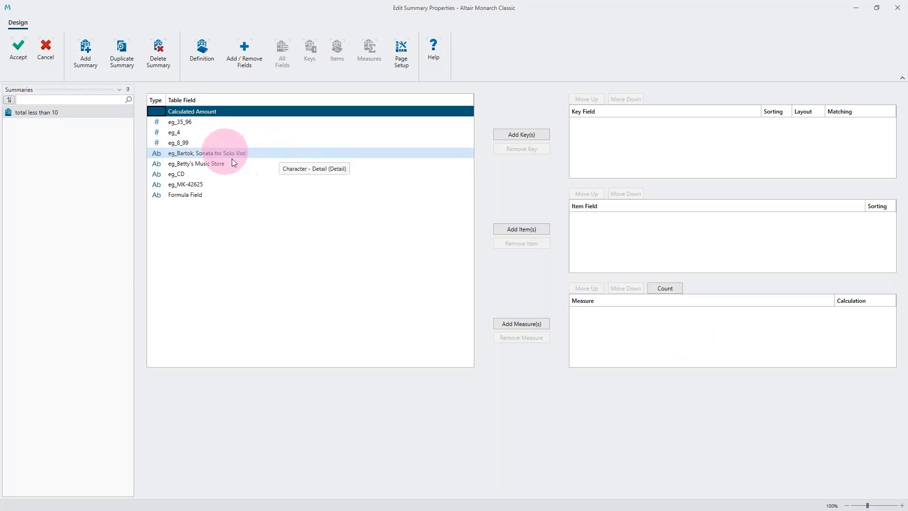
Step: Add eg_Betty's Music Store as key, eg_CD as item and Calculated Amount as measure, and accept the summary design
left_click(206, 163)
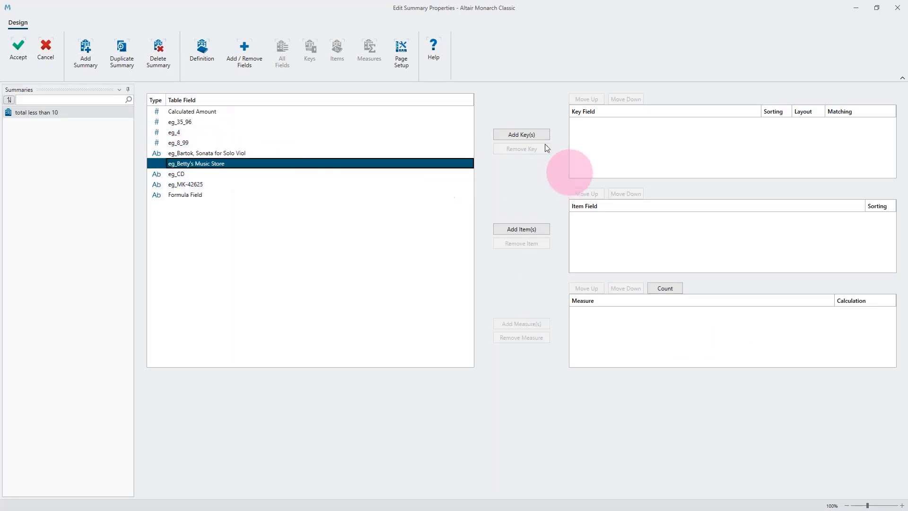
left_click(521, 135)
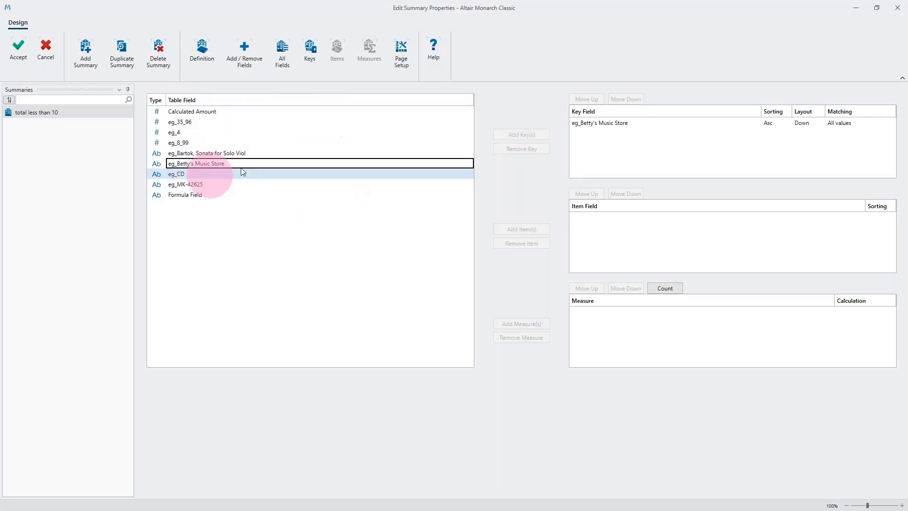
left_click(177, 173)
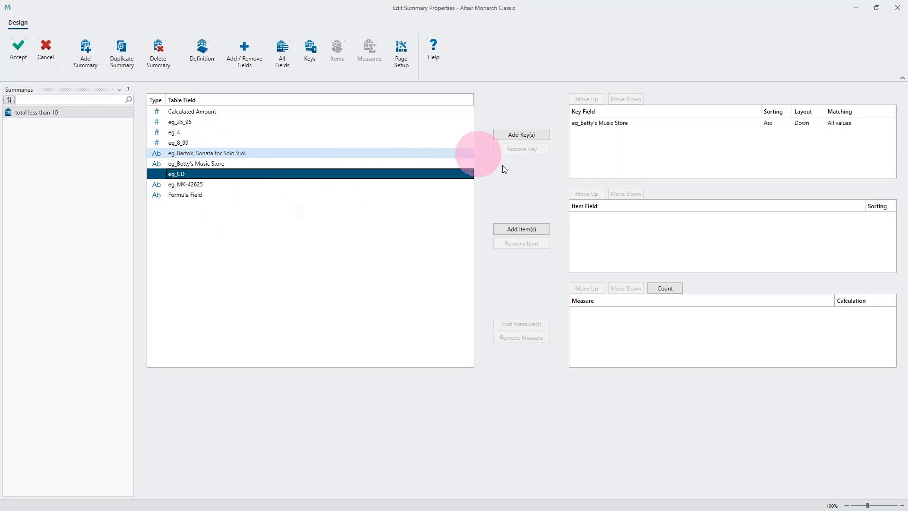
left_click(524, 228)
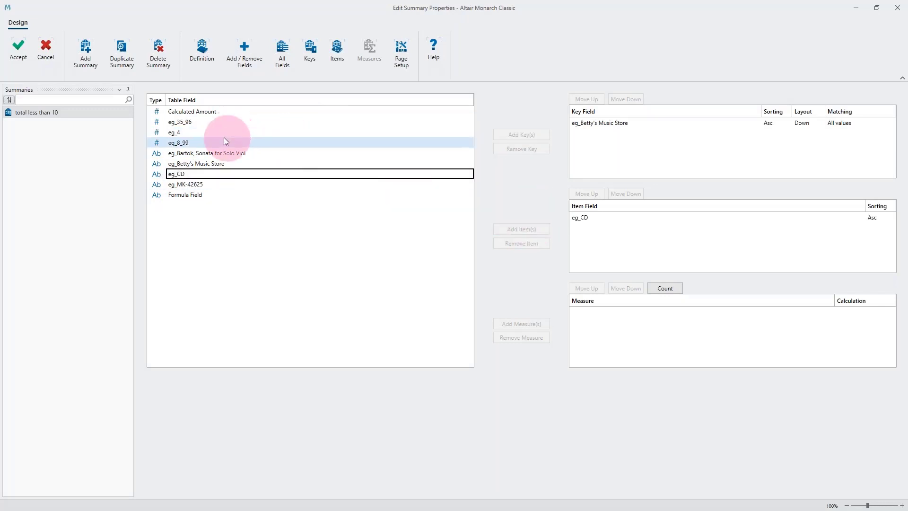
left_click(198, 111)
left_click(530, 324)
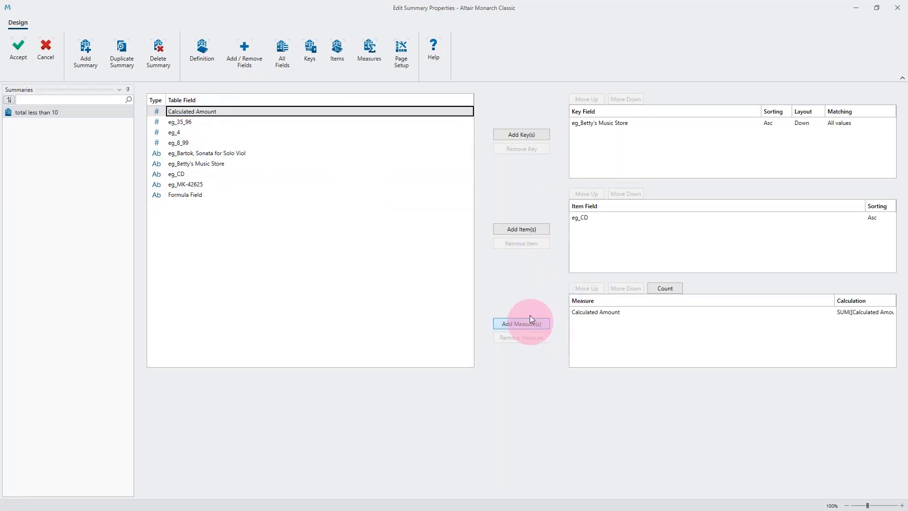
left_click(21, 47)
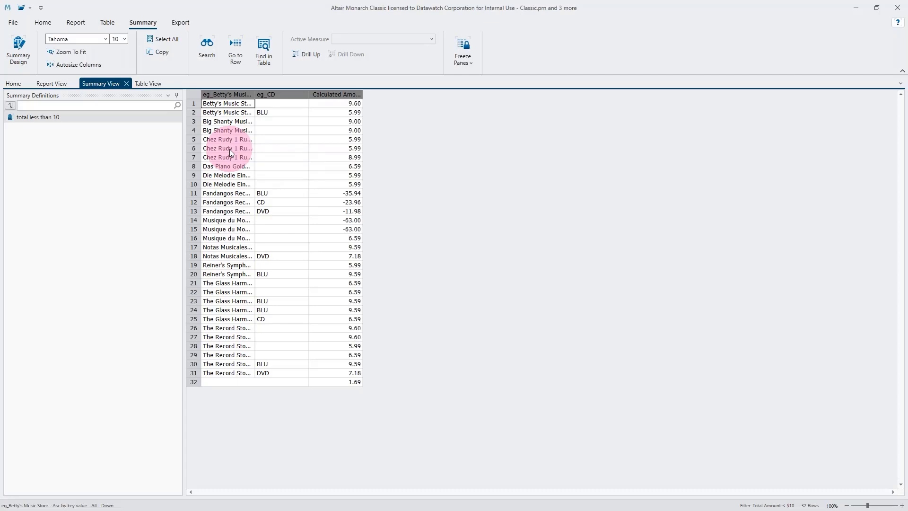
Step: Override the summary coloring of the Calculated Amount measure for selected groups, choosing Item rows and Grand total
left_click(19, 48)
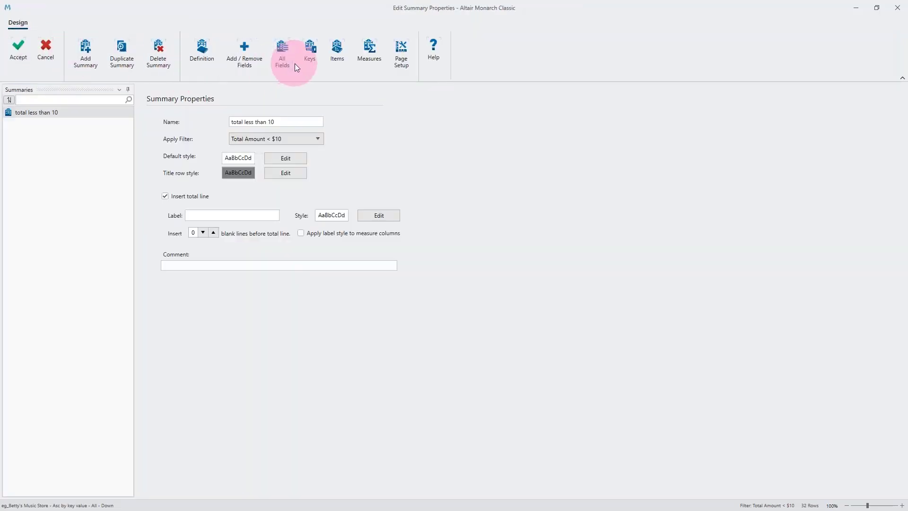
left_click(369, 55)
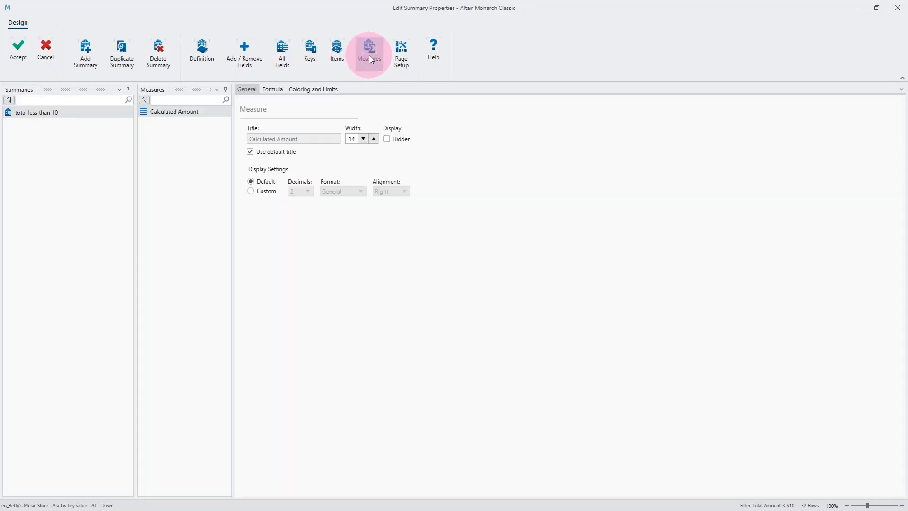
left_click(302, 92)
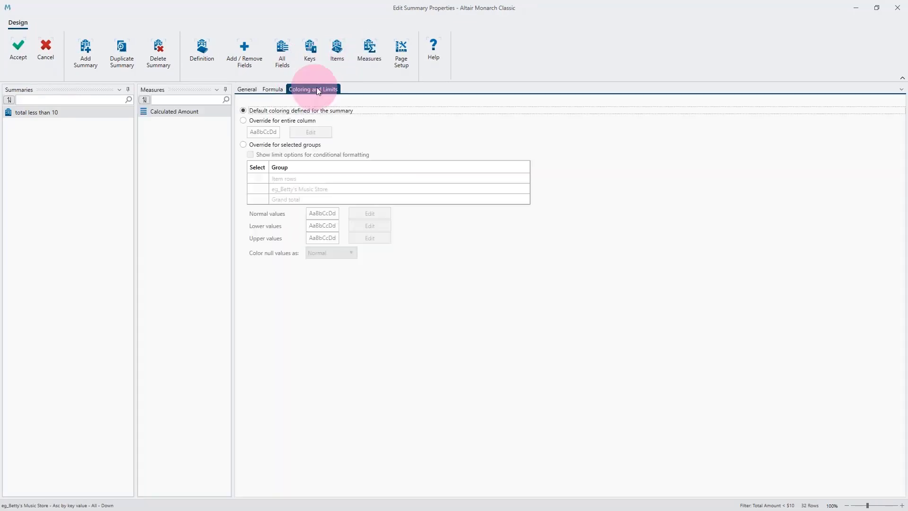
left_click(244, 143)
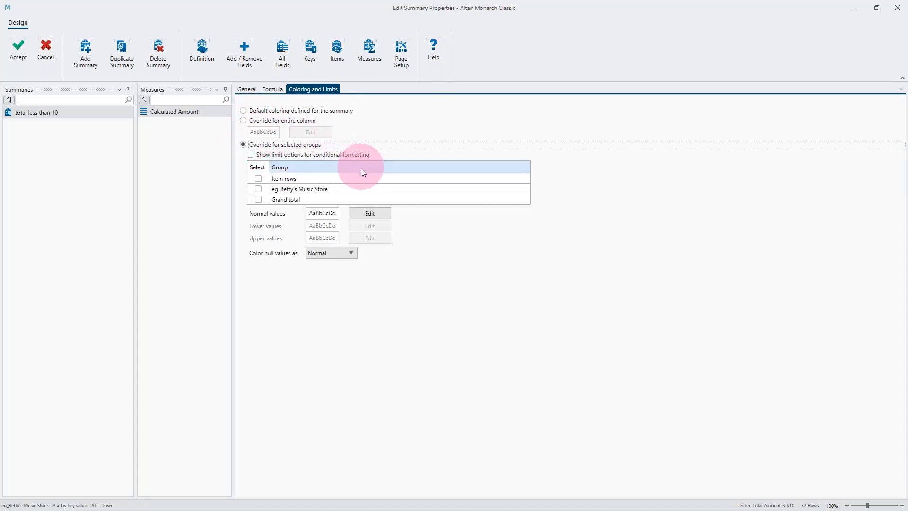
left_click(257, 180)
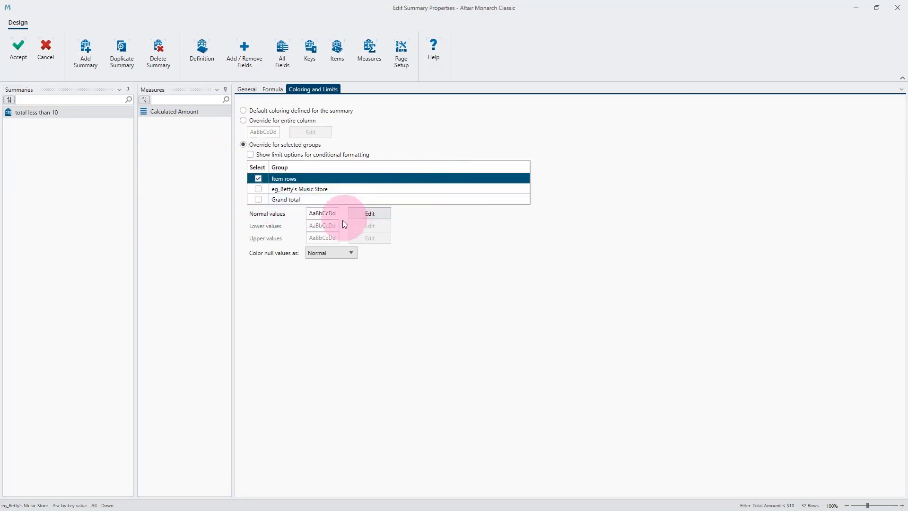
left_click(261, 200)
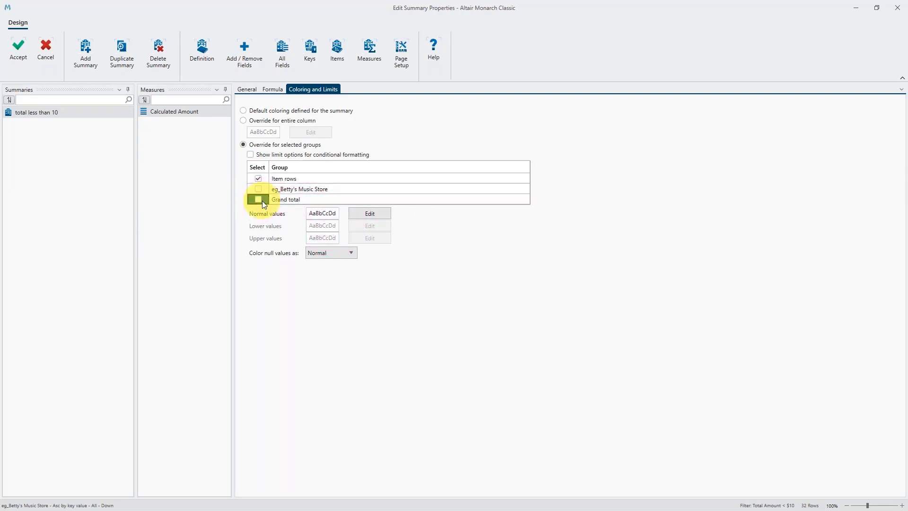
left_click(259, 198)
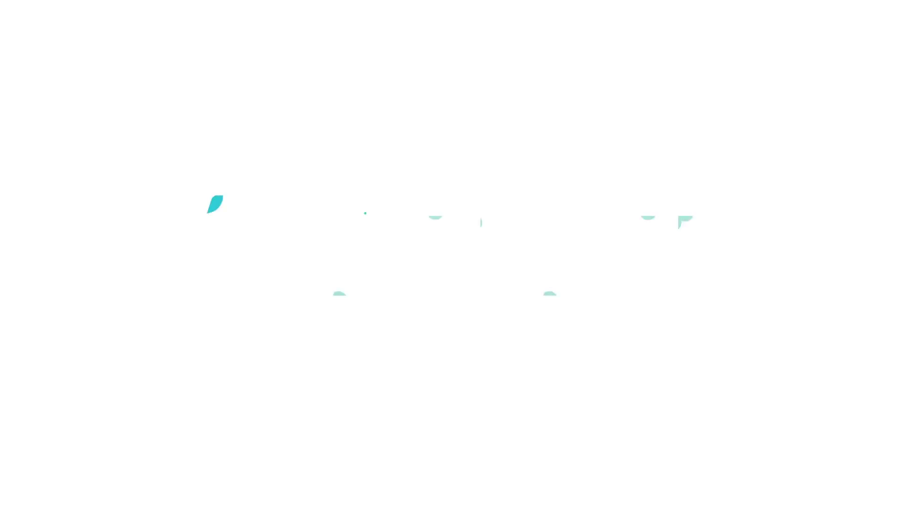